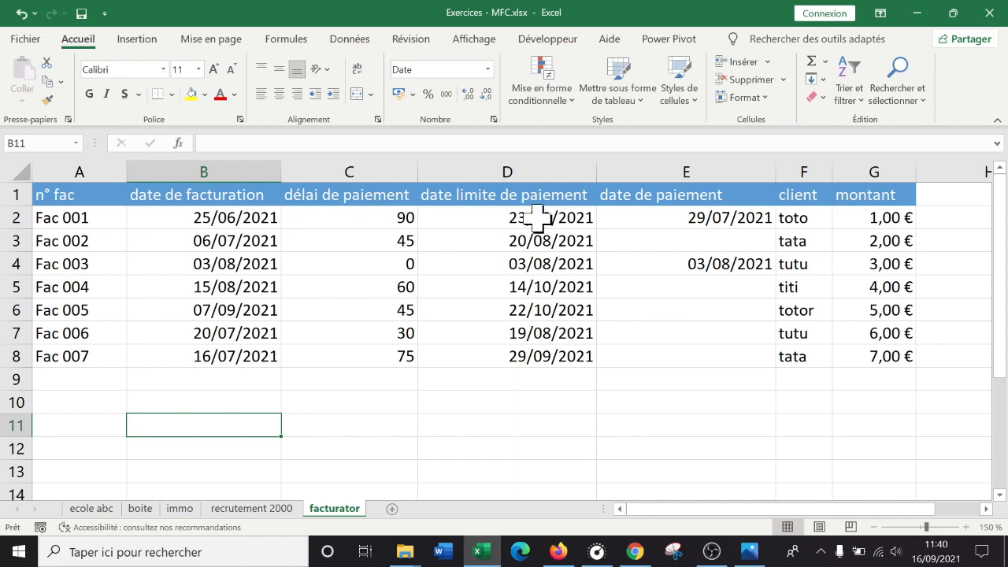
- Examine the date limite de paiement formula for Fac 001, then its date de paiement, client and montant entries
double_click(534, 212)
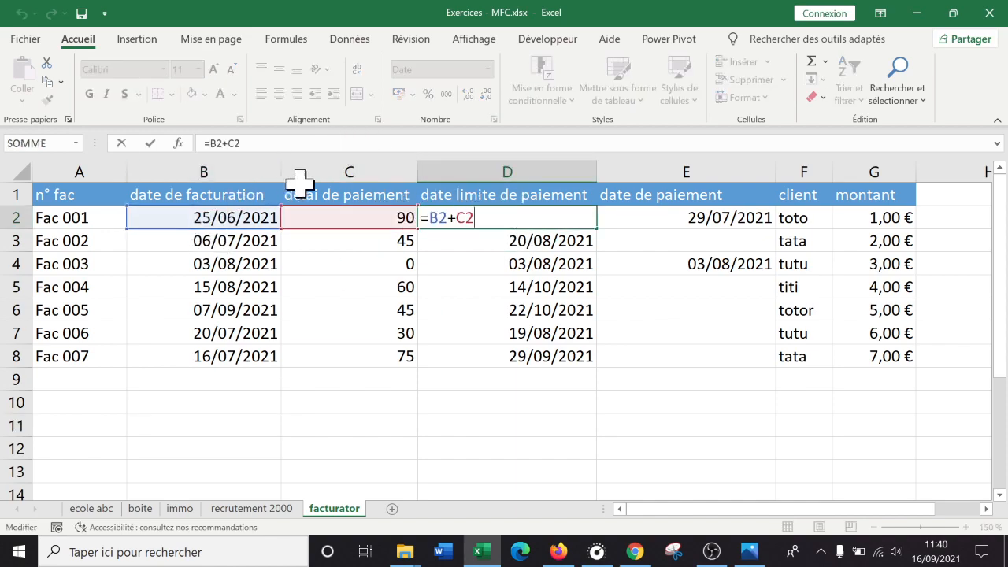
key("Return")
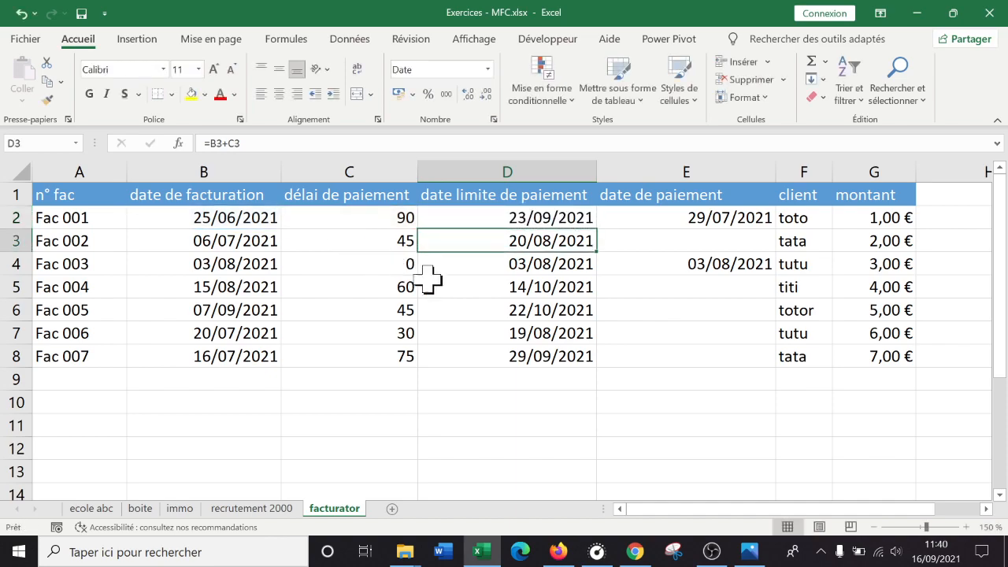
left_click(675, 213)
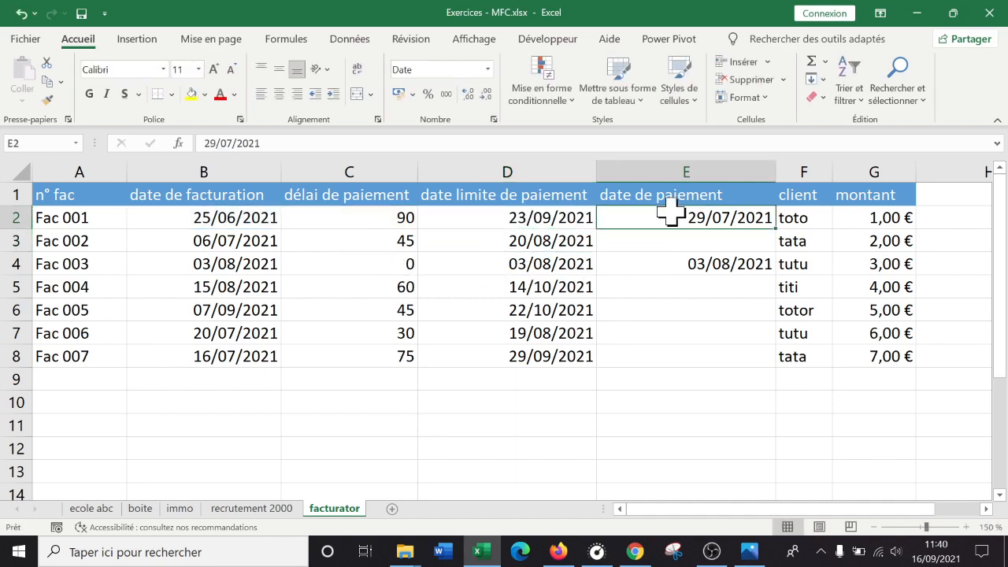
left_click(688, 263)
left_click(687, 220)
left_click(680, 266)
left_click(675, 201)
left_click(679, 263)
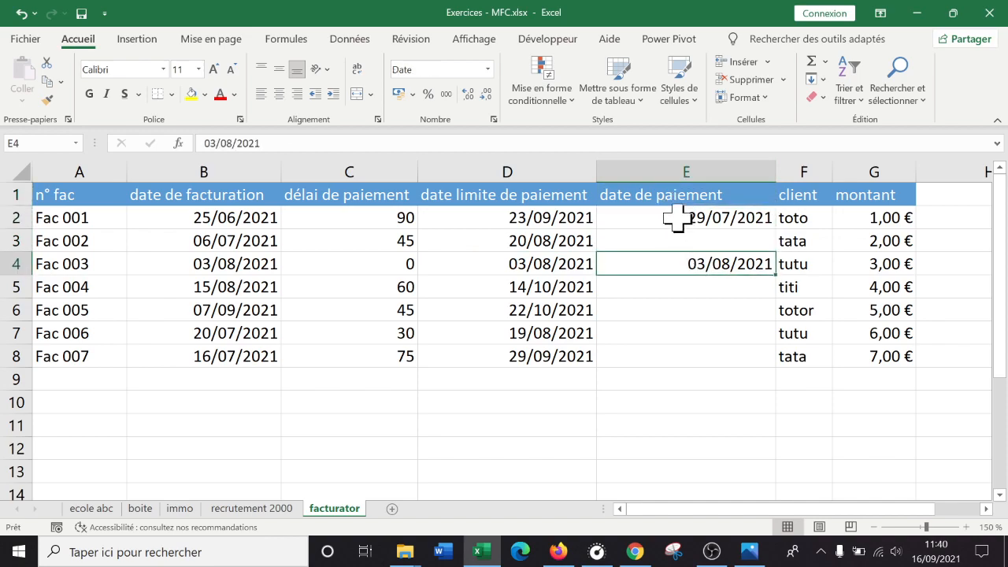
left_click(675, 218)
left_click(798, 215)
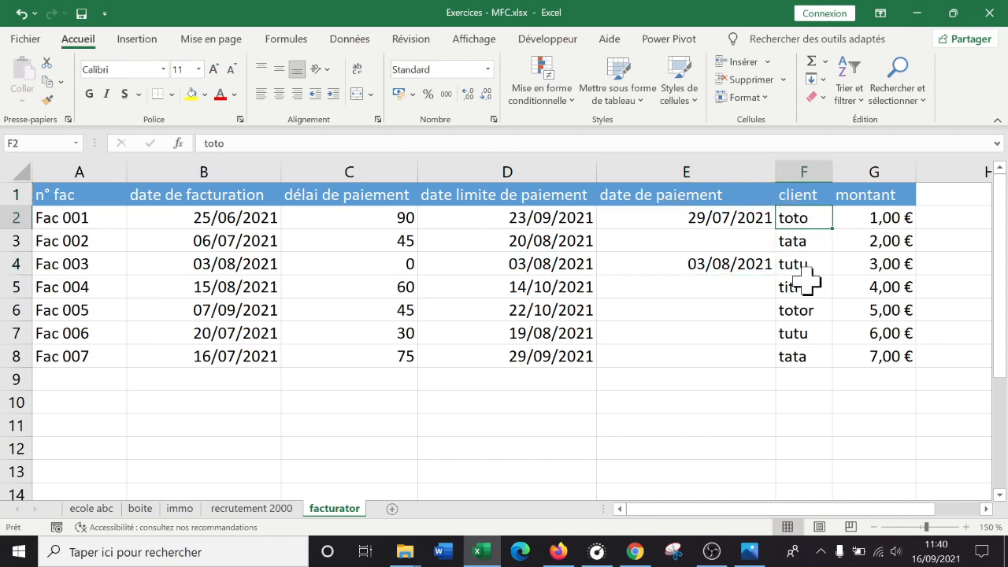
left_click(875, 217)
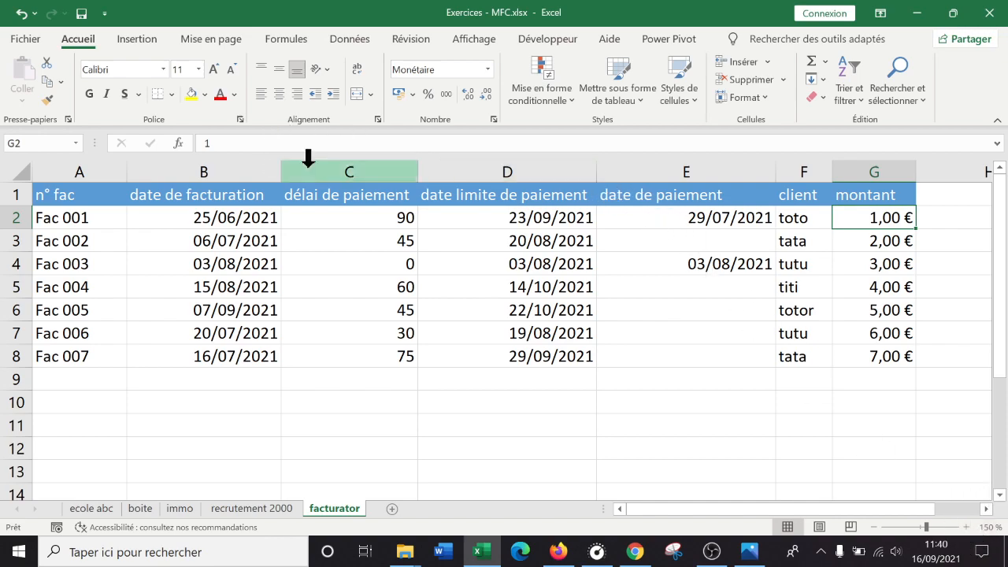
left_click(967, 527)
left_click(967, 527)
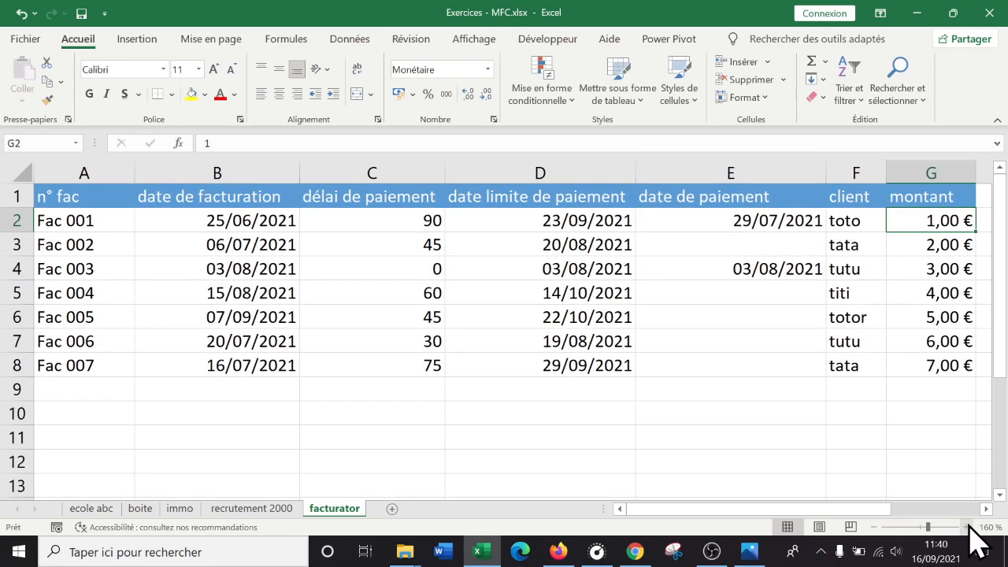
left_click(873, 527)
left_click(873, 527)
left_click(873, 527)
left_click(873, 527)
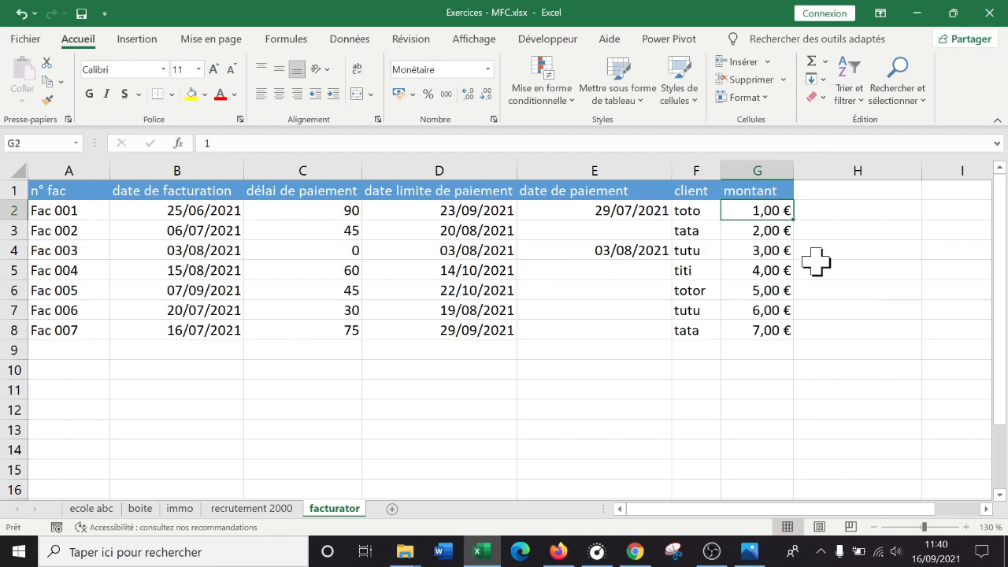
left_click(870, 211)
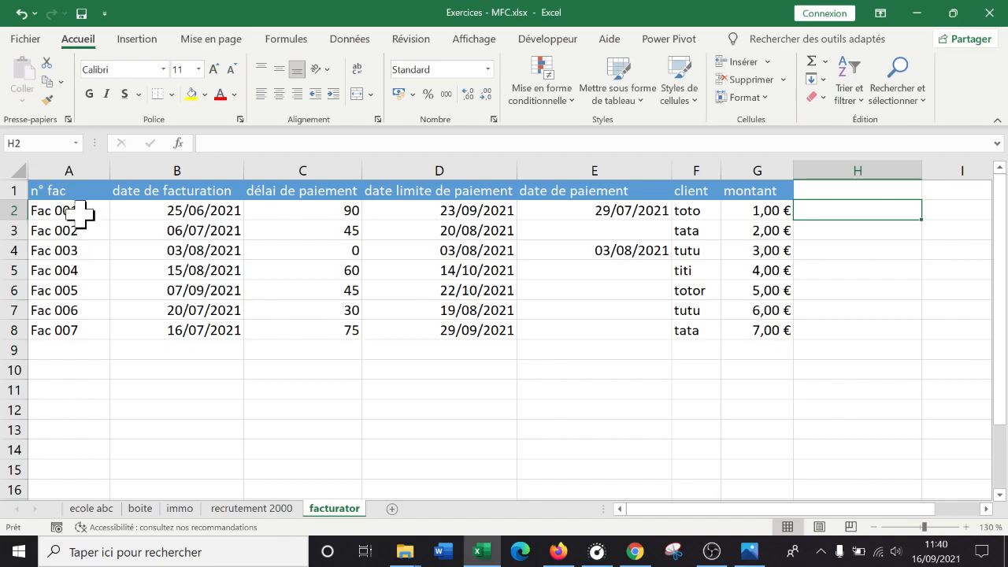
left_click(54, 168)
left_click(154, 245)
left_click(126, 224)
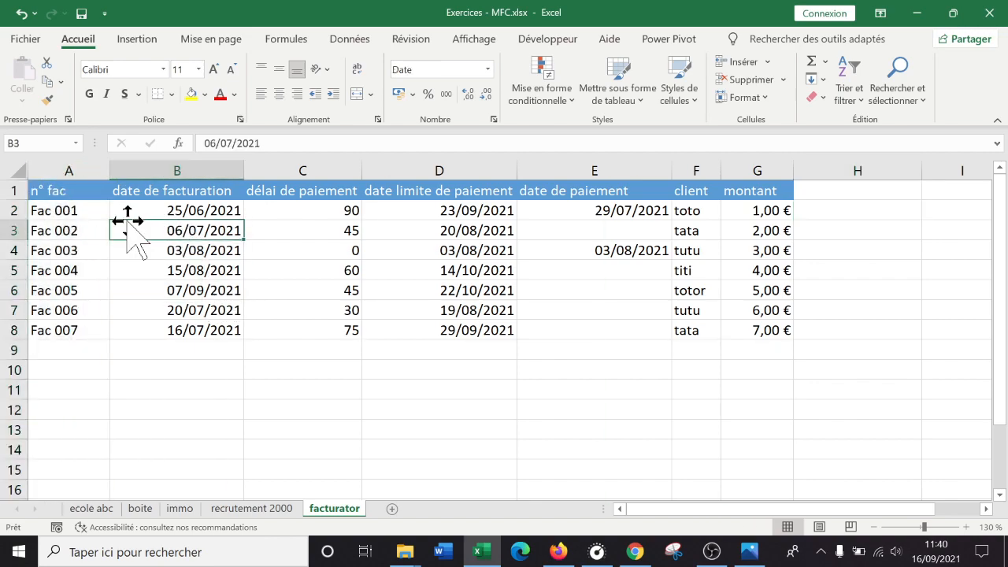
- Sort the invoice table A1:G8 by date limite de paiement, from oldest to newest
key("ctrl+a")
left_click(180, 267)
left_click(79, 191)
left_click_drag(83, 201, 747, 330)
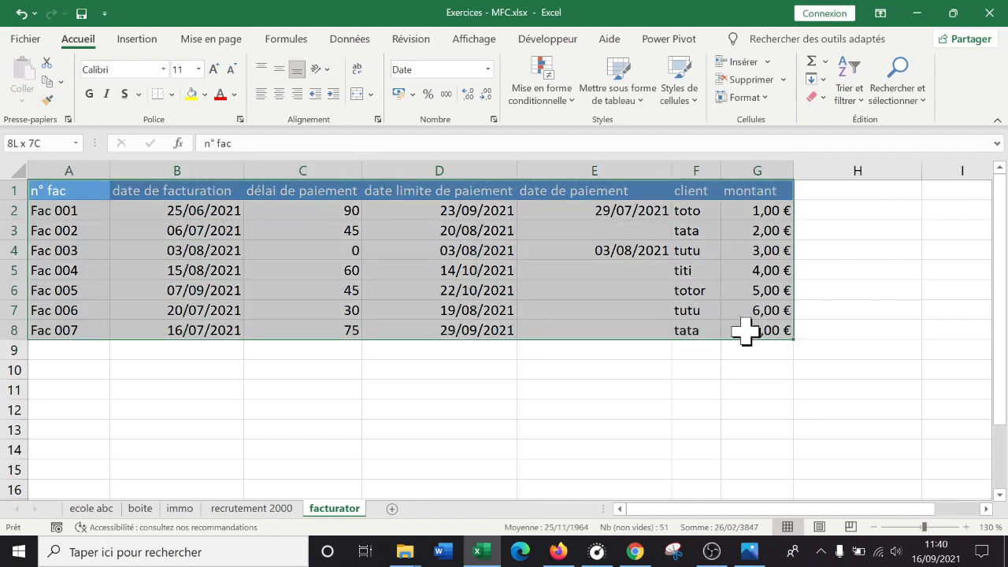
left_click(351, 41)
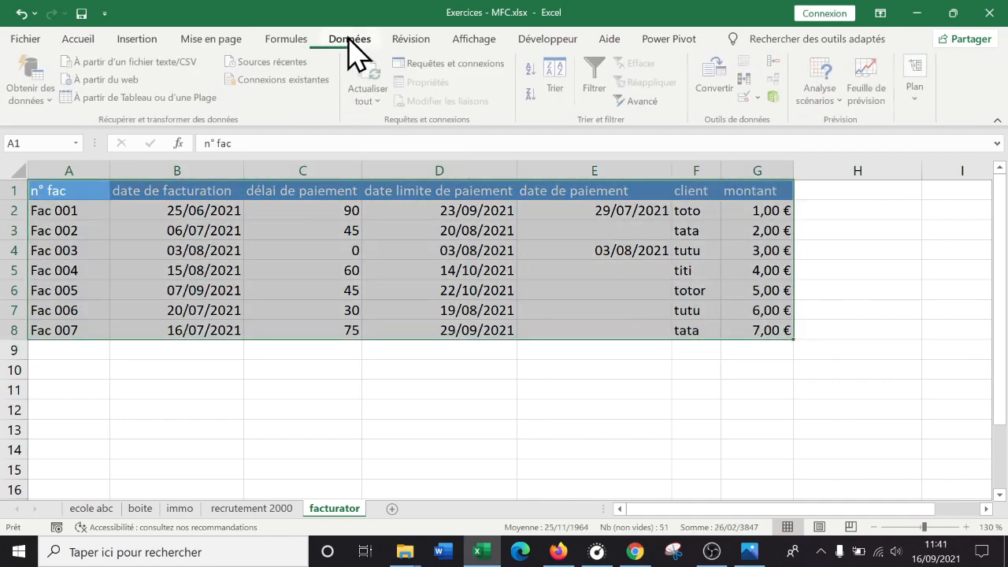
left_click(579, 87)
left_click_drag(497, 102, 650, 308)
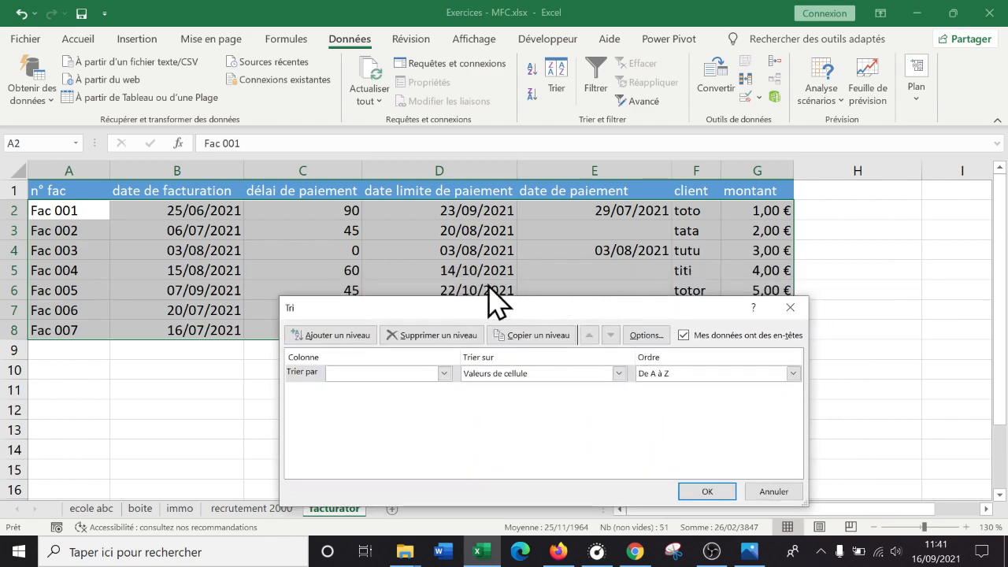
left_click(443, 373)
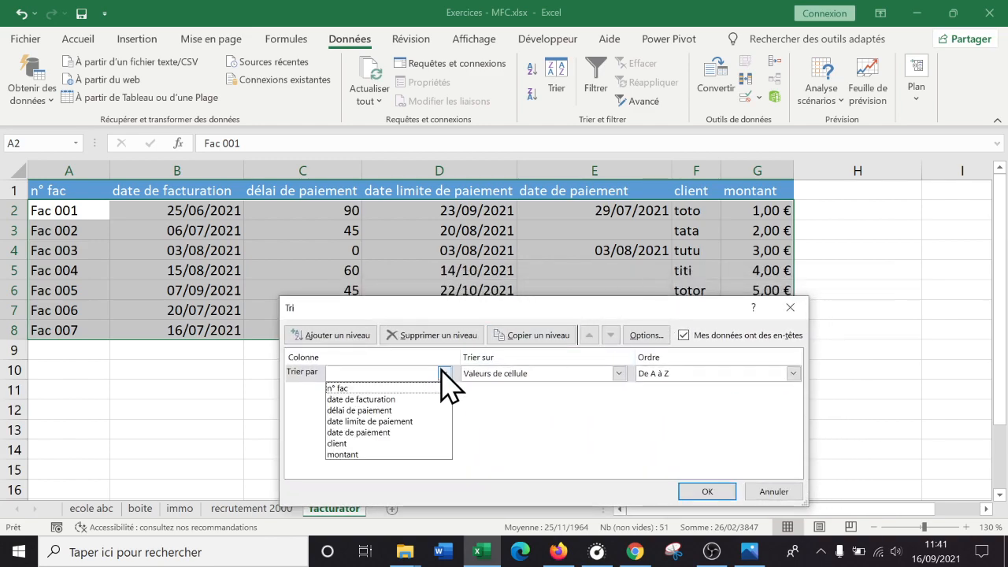
left_click(386, 422)
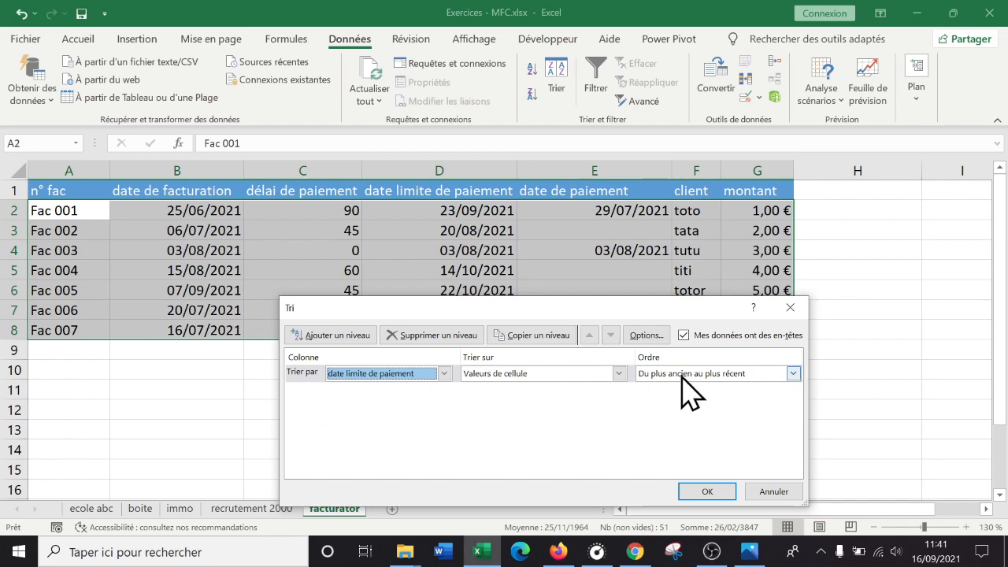
left_click(756, 375)
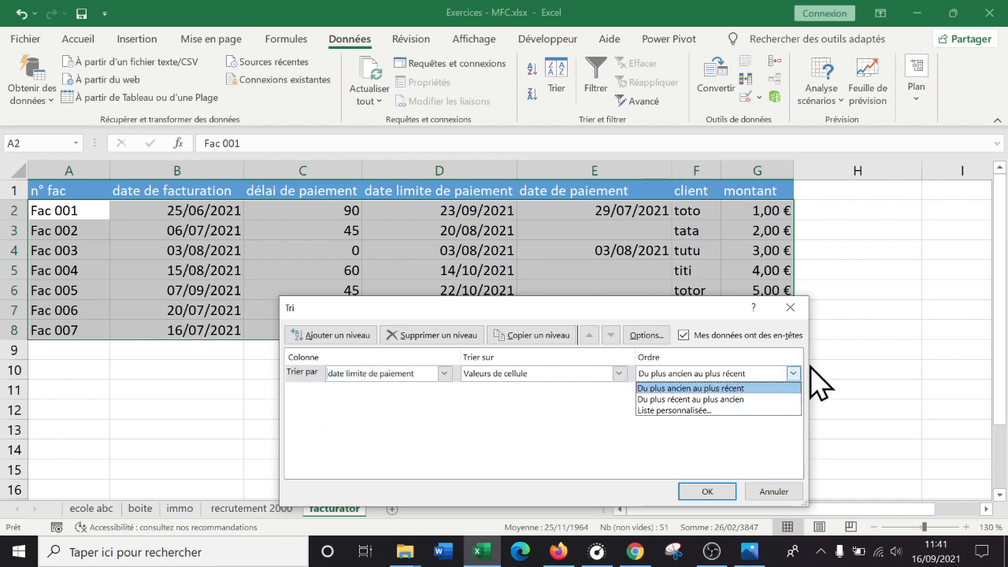
left_click(724, 390)
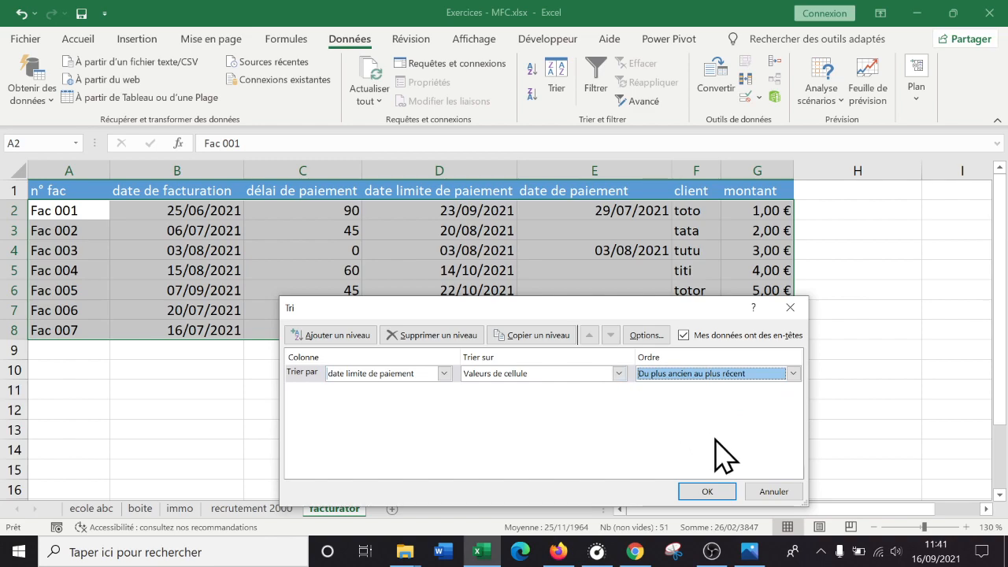
left_click(707, 492)
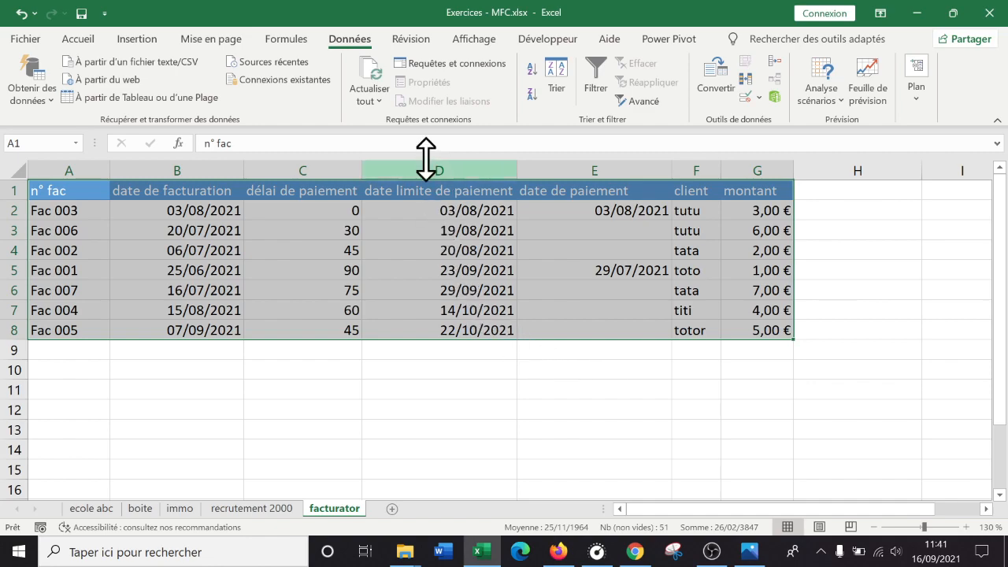
- Filter date de paiement to show only the blank entries (Vides), and select the rows of Fac 006 and Fac 002
left_click(589, 81)
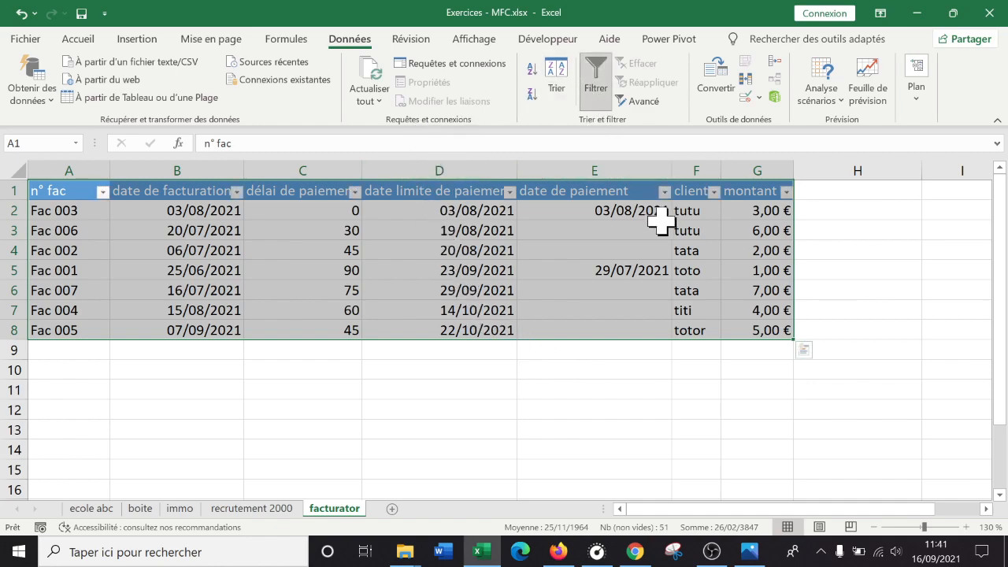
left_click(664, 191)
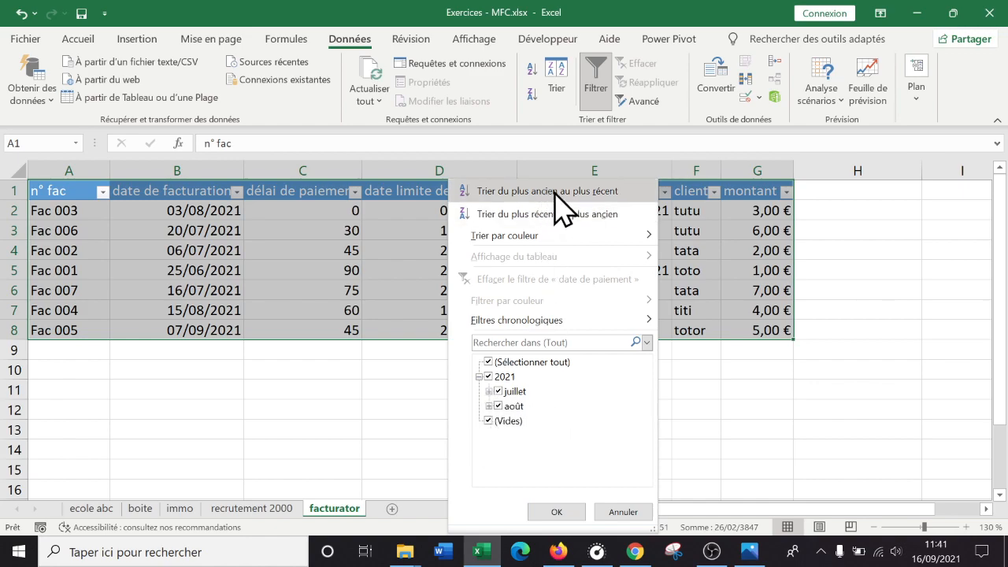
left_click(479, 377)
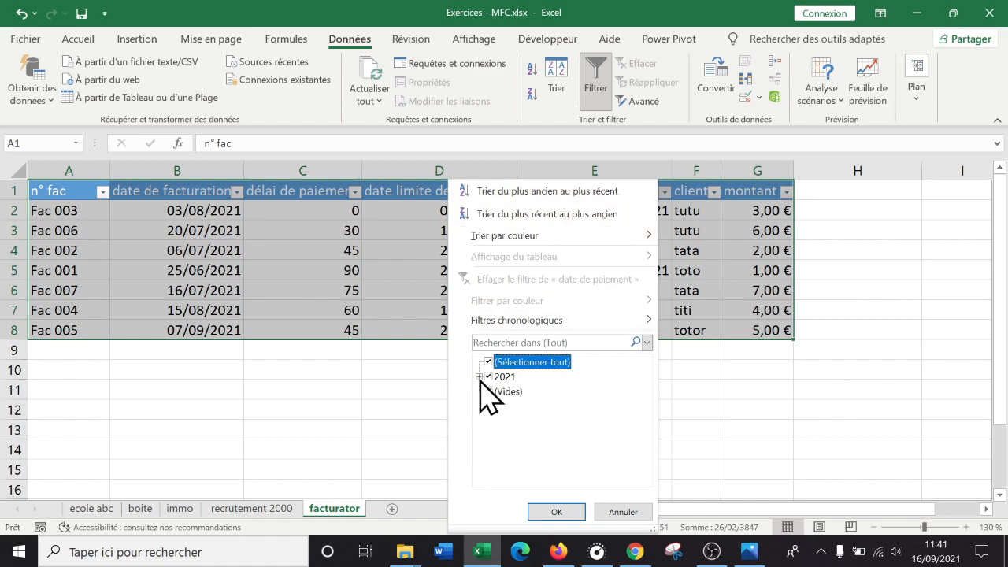
left_click(489, 376)
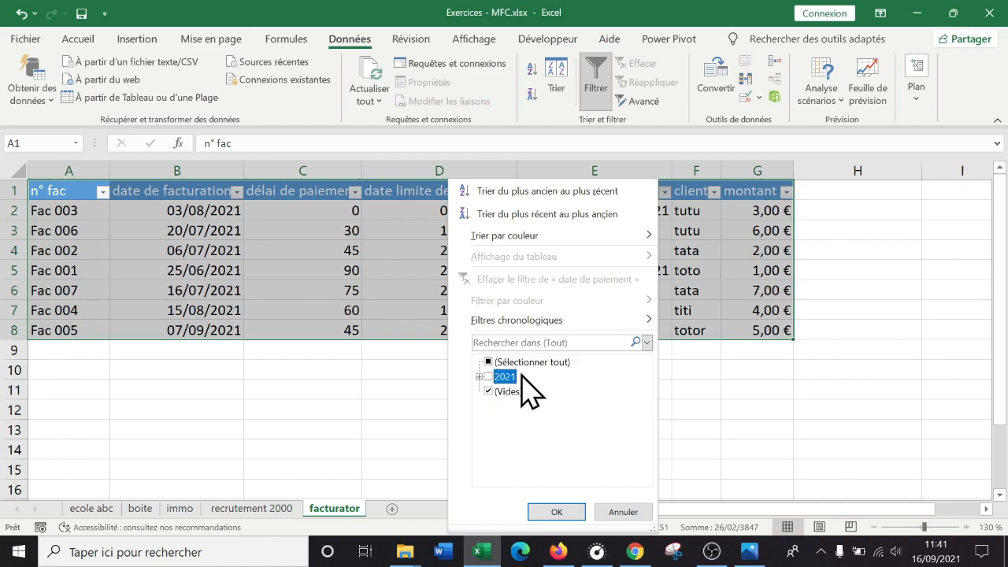
left_click(557, 513)
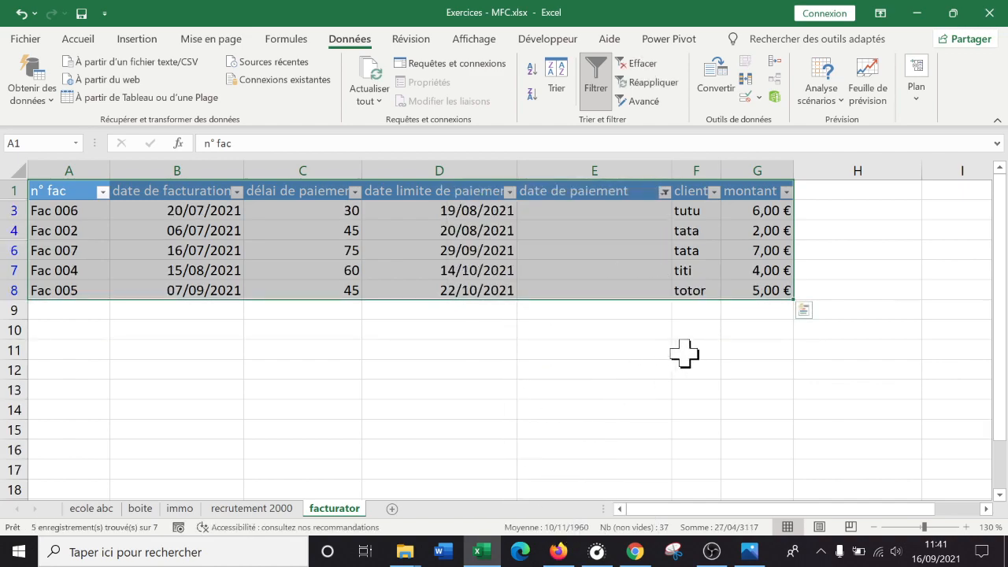
left_click_drag(6, 208, 10, 229)
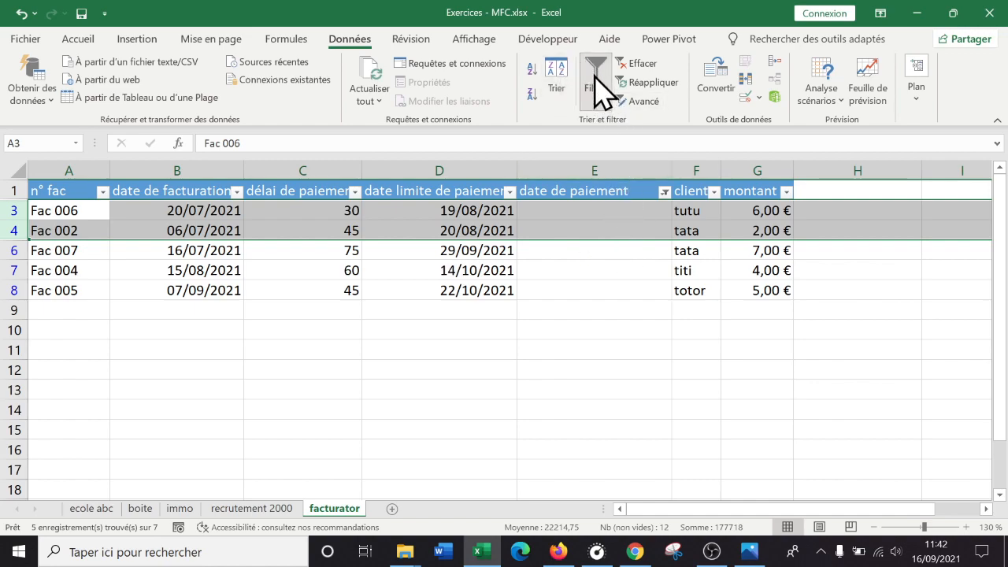
- Review the date de paiement filter choices and remove the filter from the invoice table
left_click(665, 192)
left_click(489, 421)
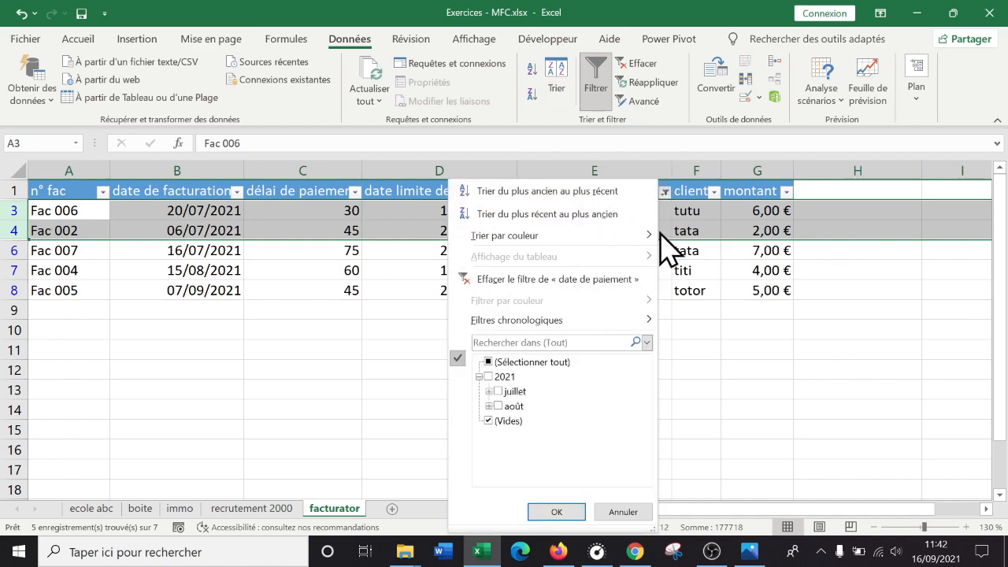
left_click(555, 512)
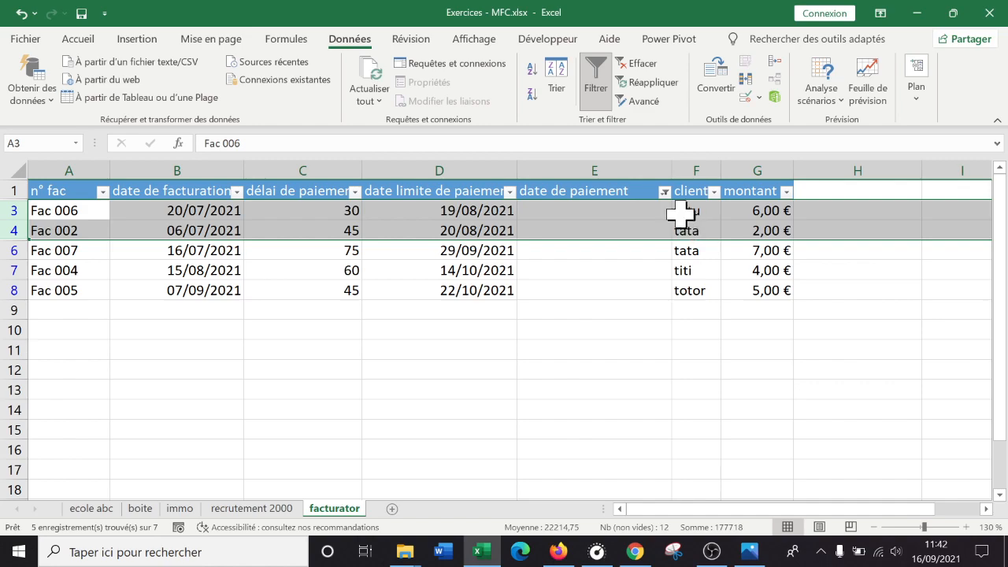
left_click(602, 79)
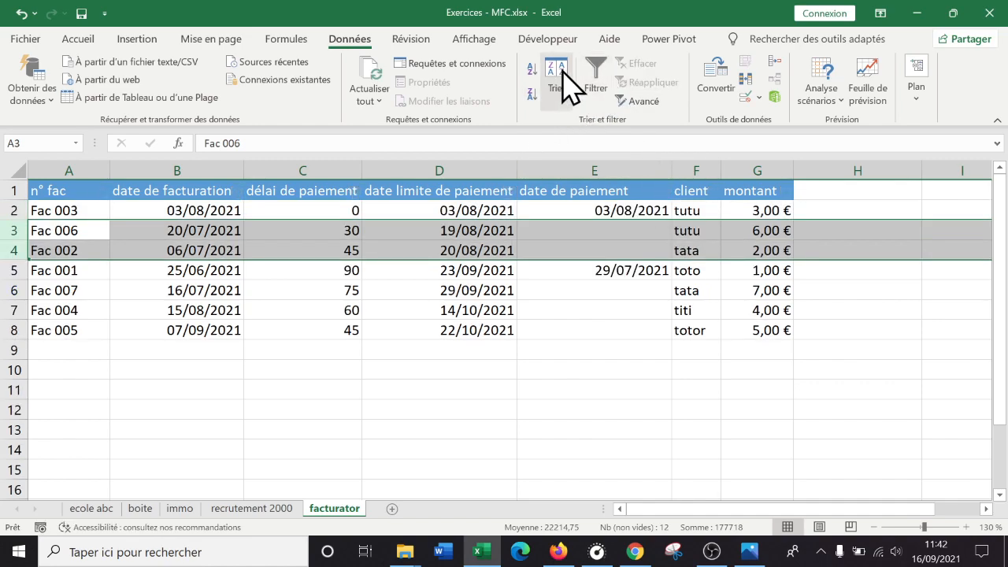
- Sort the invoice data in columns A to G by n° fac, from A to Z
left_click(99, 310)
left_click_drag(68, 169, 756, 189)
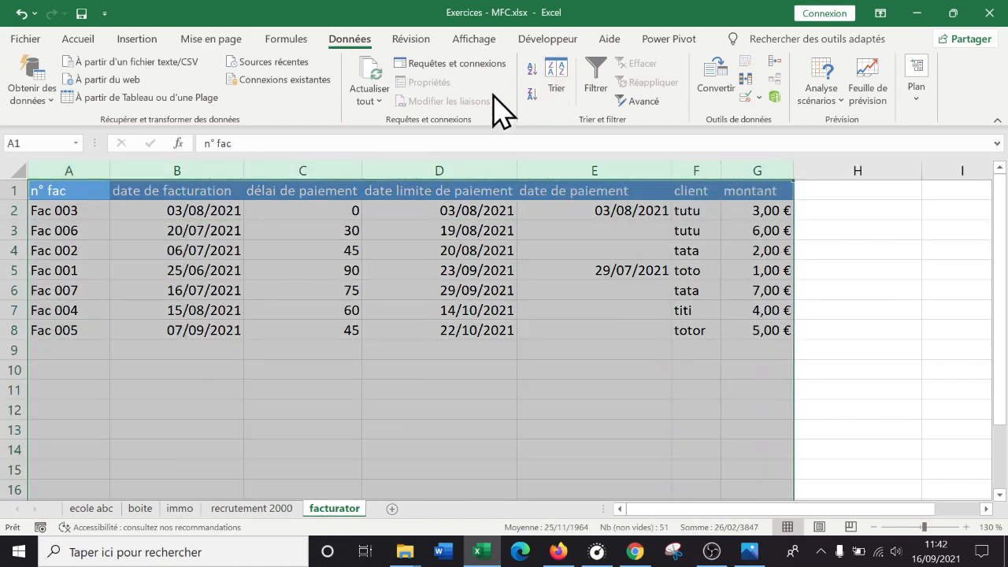
left_click(565, 89)
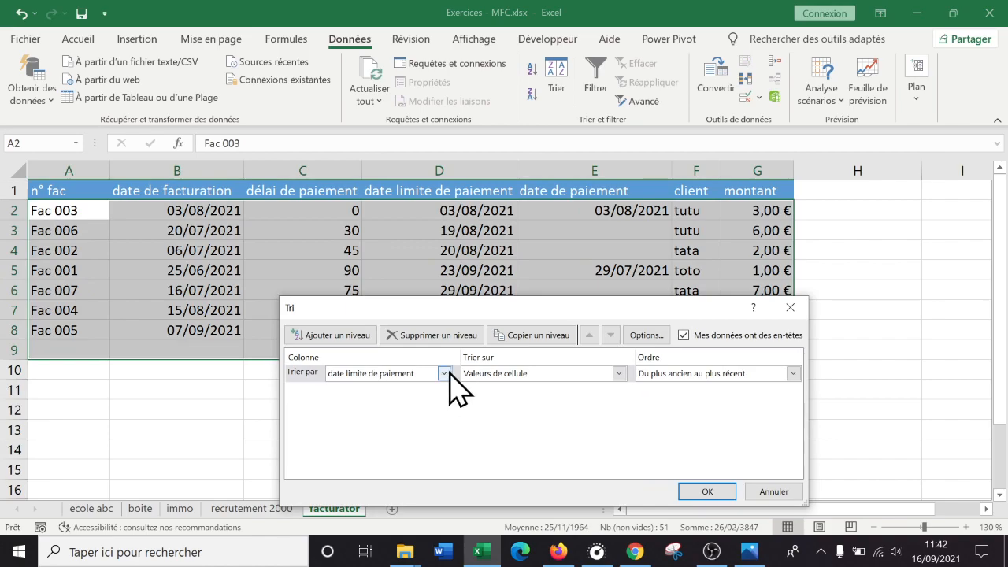
left_click(445, 373)
left_click(395, 386)
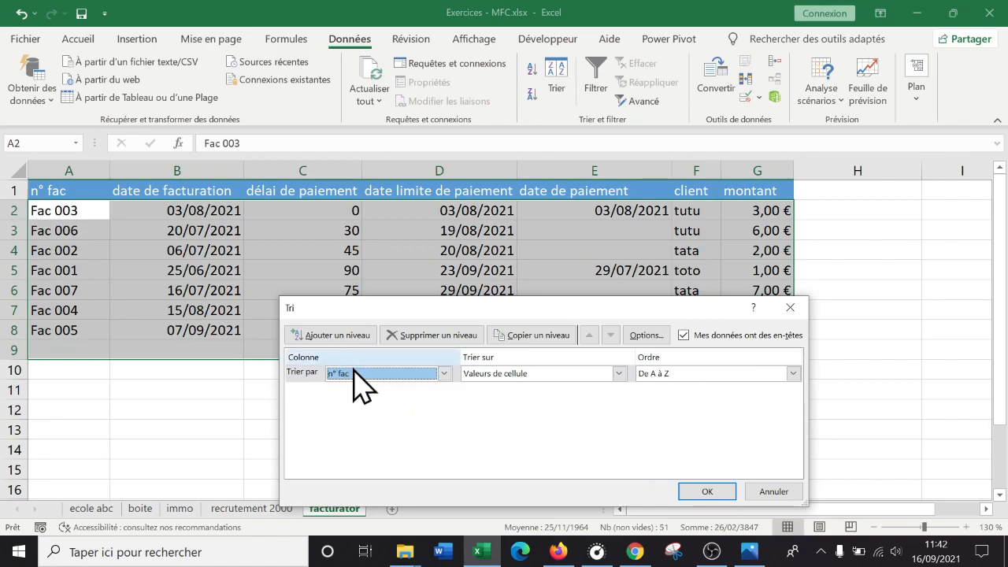
left_click(693, 490)
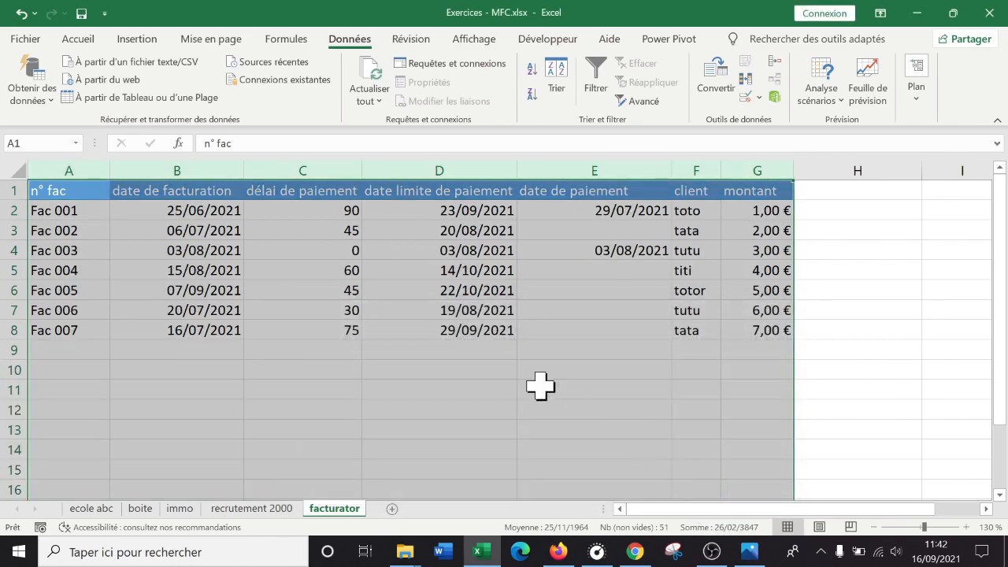
left_click(312, 329)
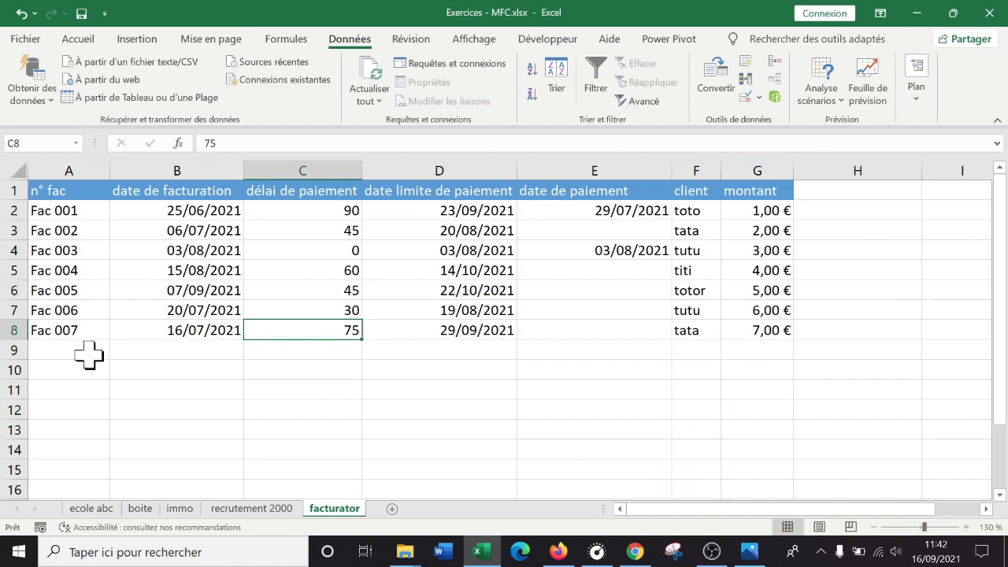
- Examine the date limite de paiement for Fac 002 and compare the date de paiement cells of Fac 001 to Fac 003
left_click(814, 371)
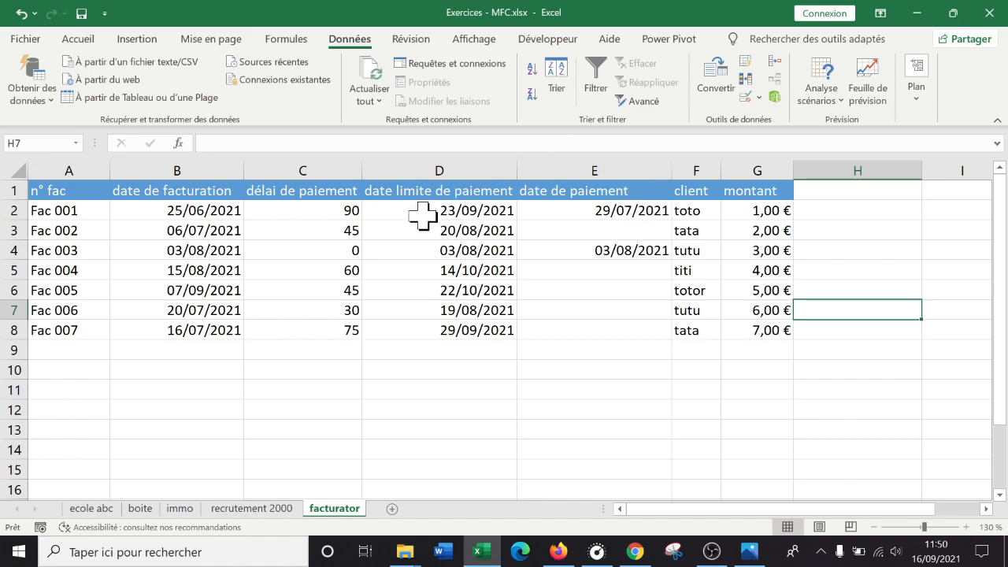
left_click(473, 230)
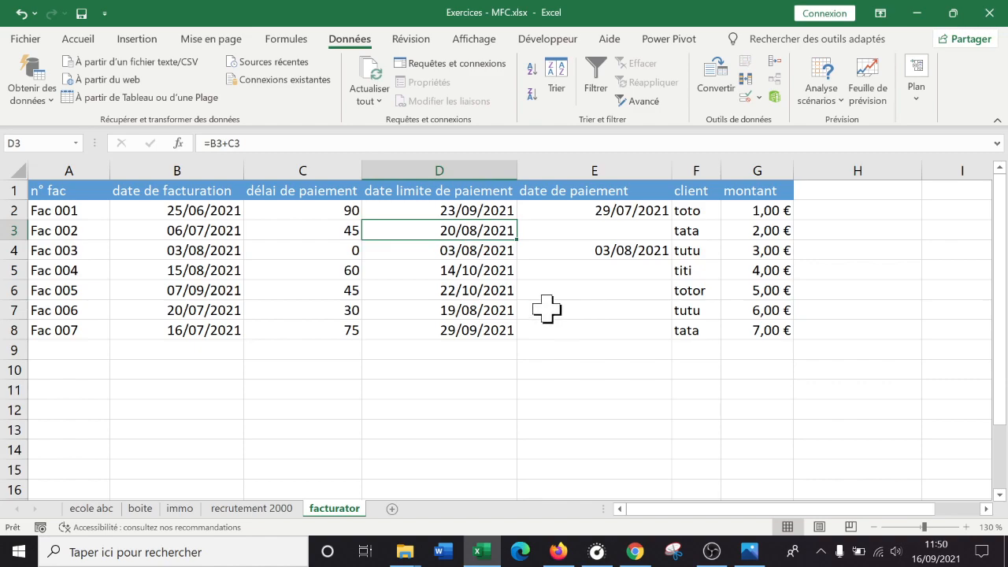
left_click(583, 209)
left_click(619, 251)
left_click(601, 210)
left_click(611, 251)
left_click(607, 229)
left_click(597, 206)
left_click(606, 248)
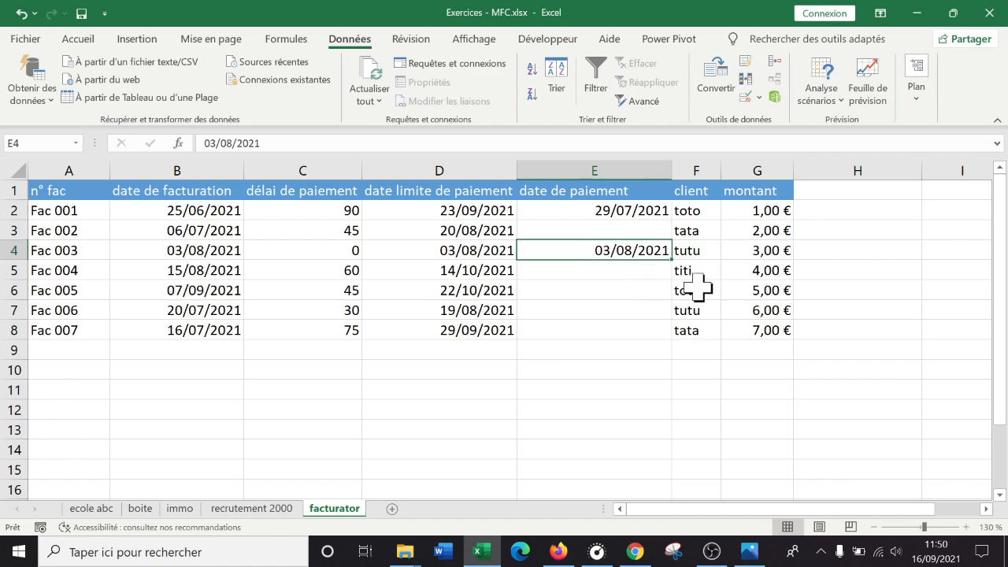
- Add the column header "test de logique" in cell H1, beside montant
left_click(851, 209)
left_click(862, 189)
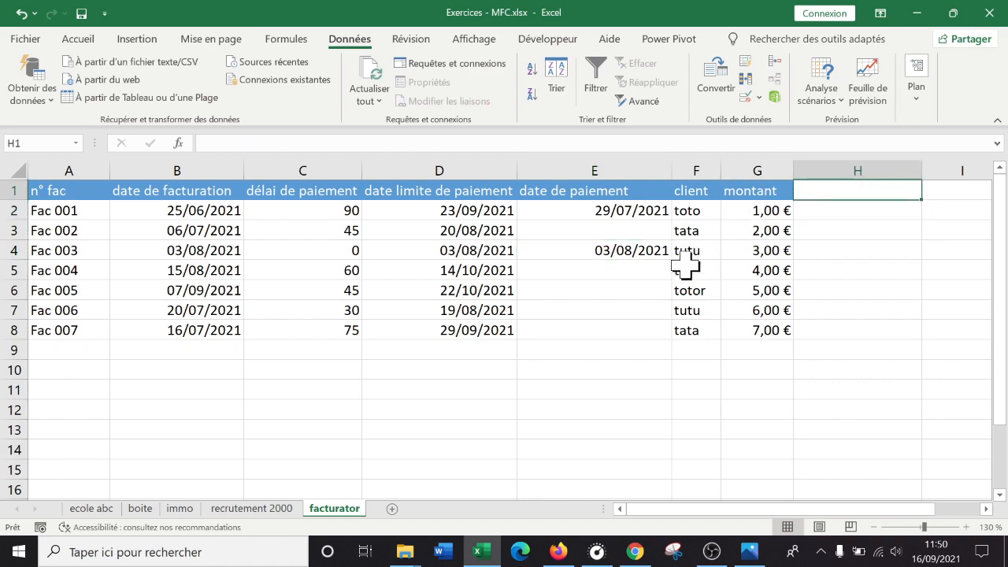
type("test de logique")
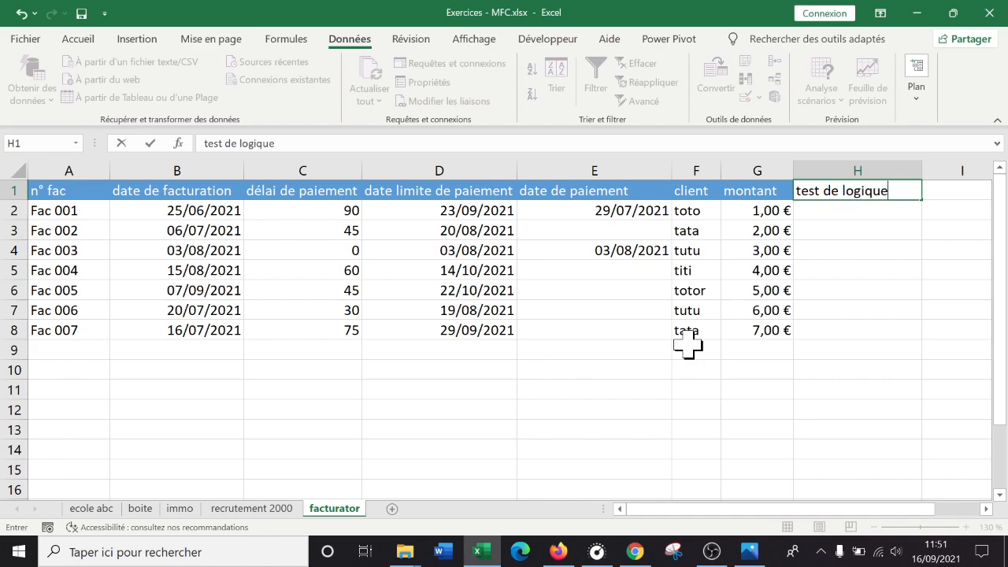
key("Return")
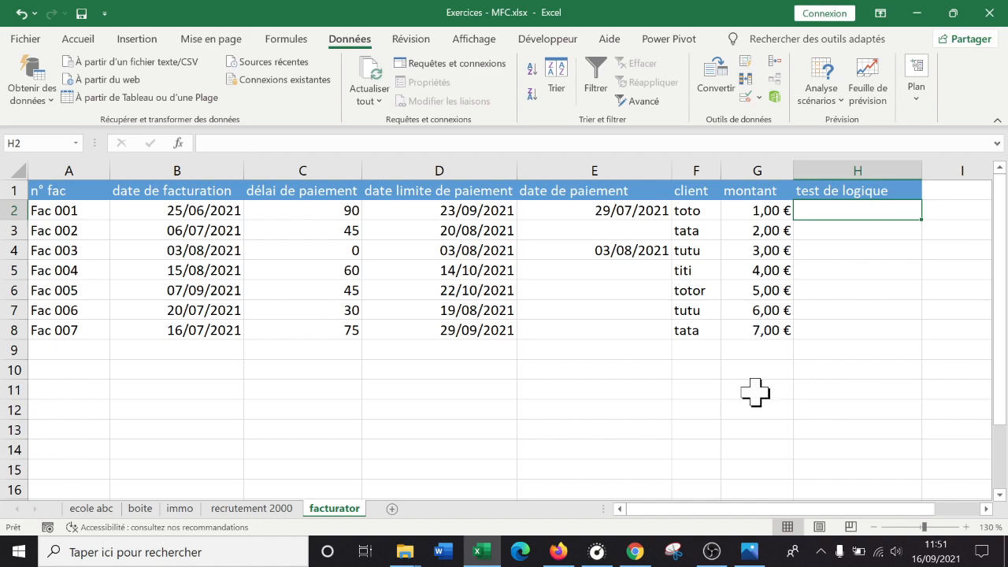
- Enter the formula =AUJOURDHUI() in H2 for Fac 001
type("=")
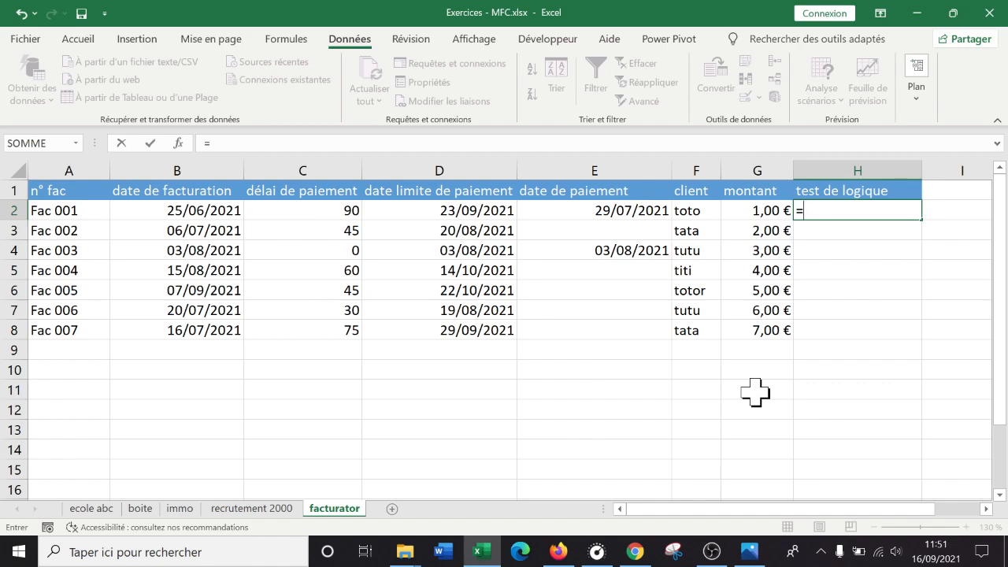
type("au")
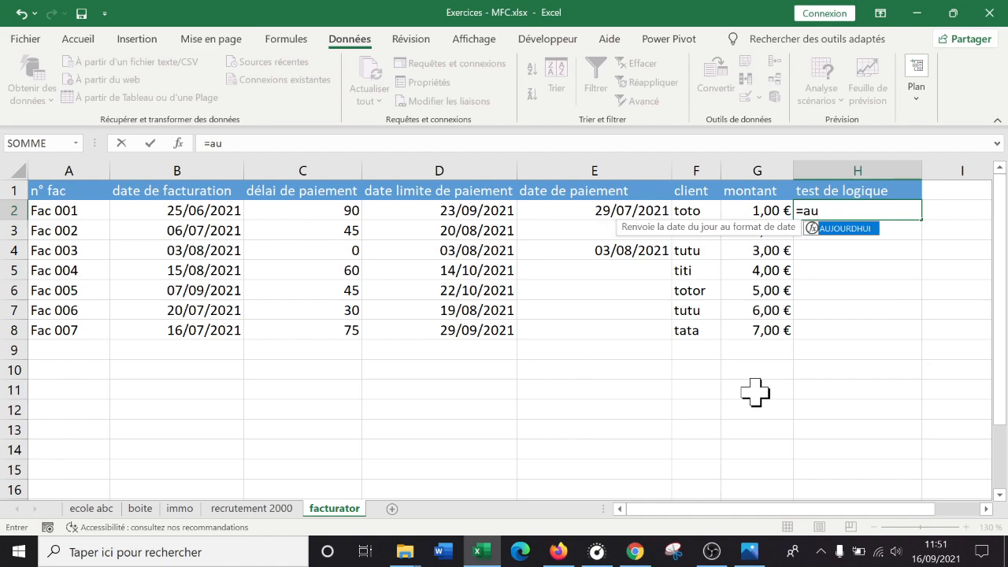
key("Tab")
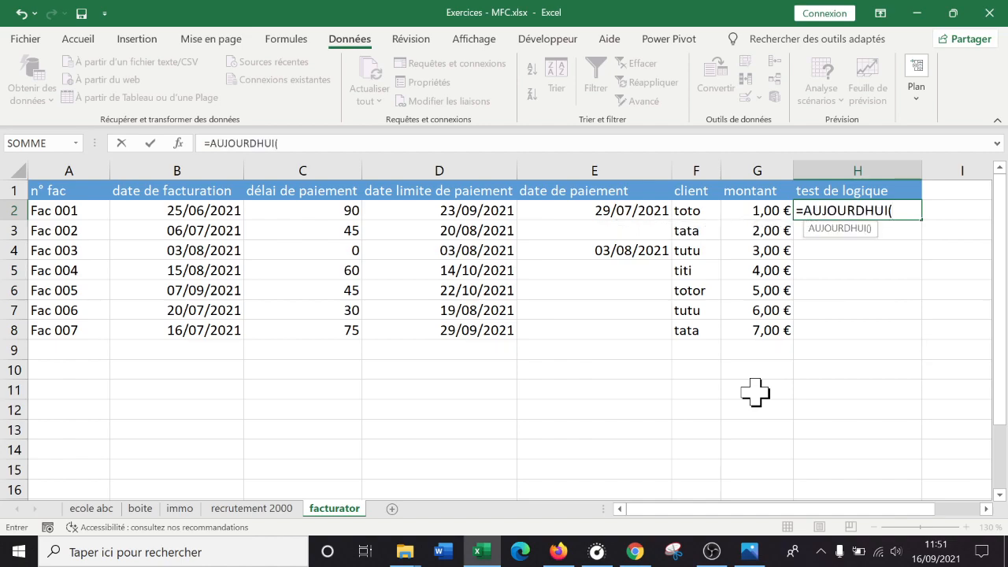
type(")")
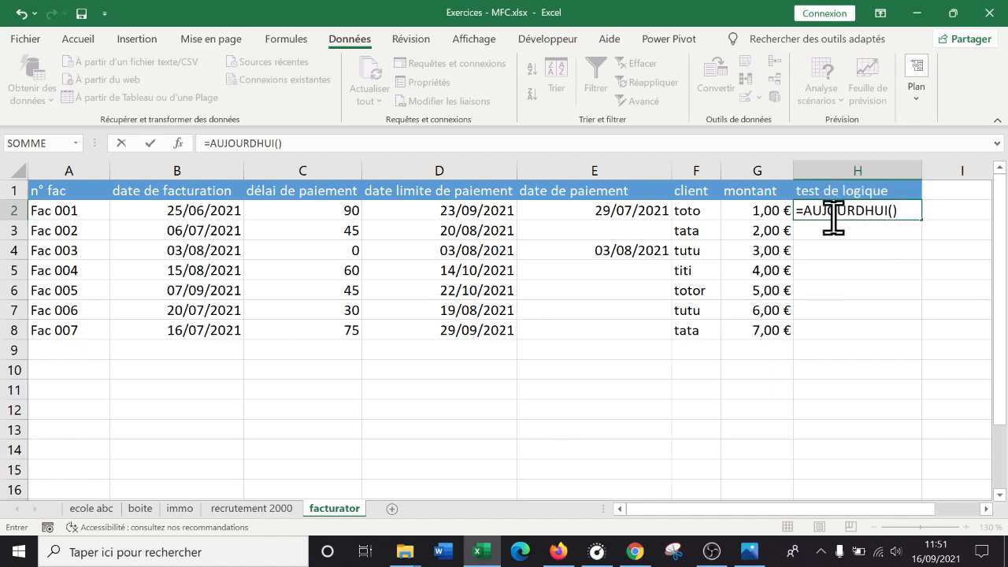
key("Return")
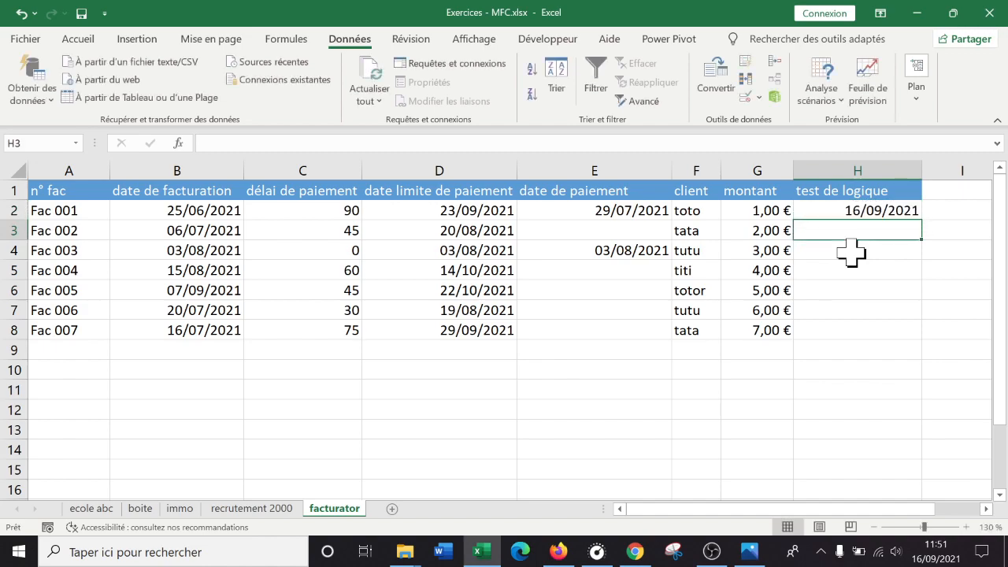
- Try to extend the H2 formula to =AUJOURDHUI()> and clear the whole entry
left_click(865, 212)
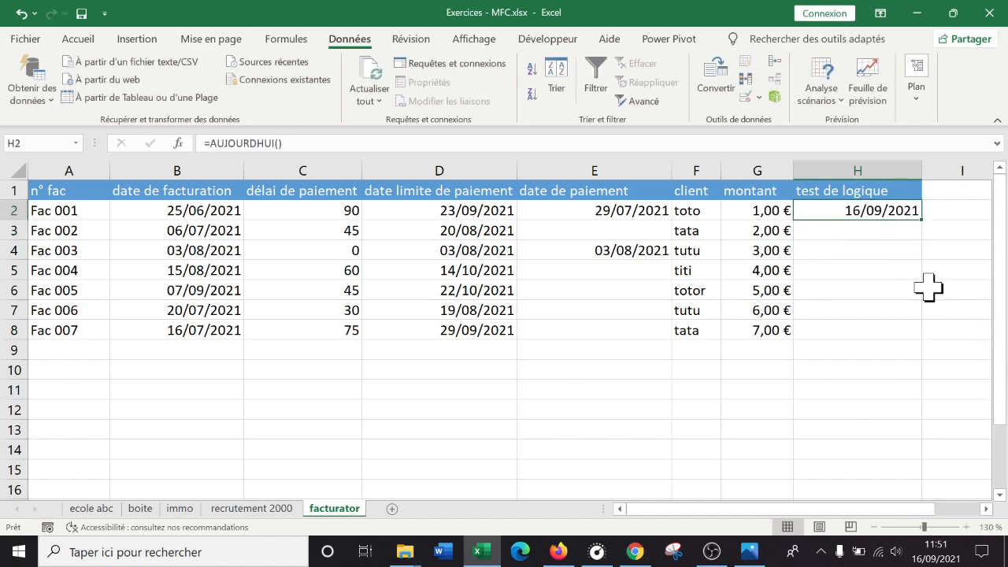
double_click(861, 208)
left_click(904, 210)
key("Return")
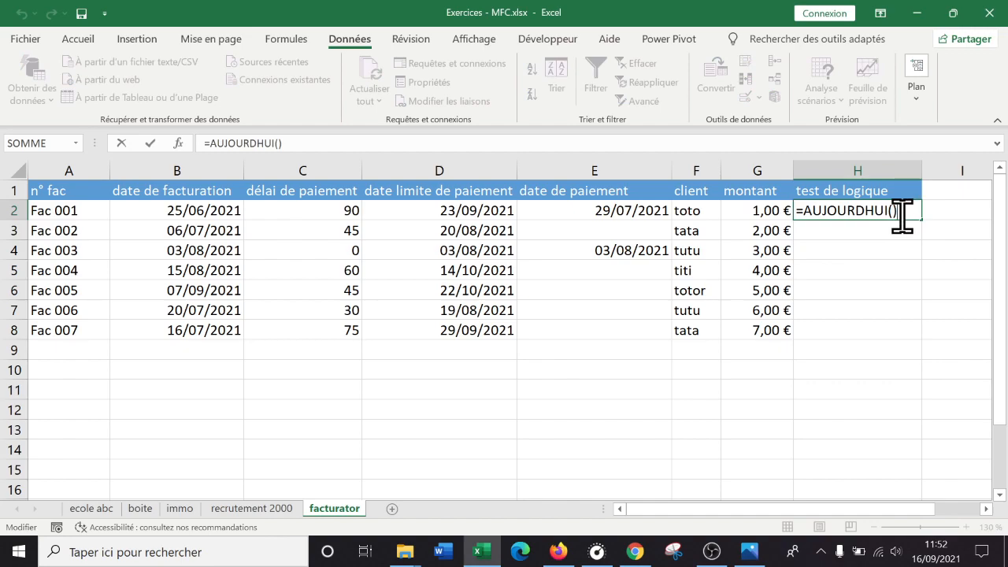
type(">")
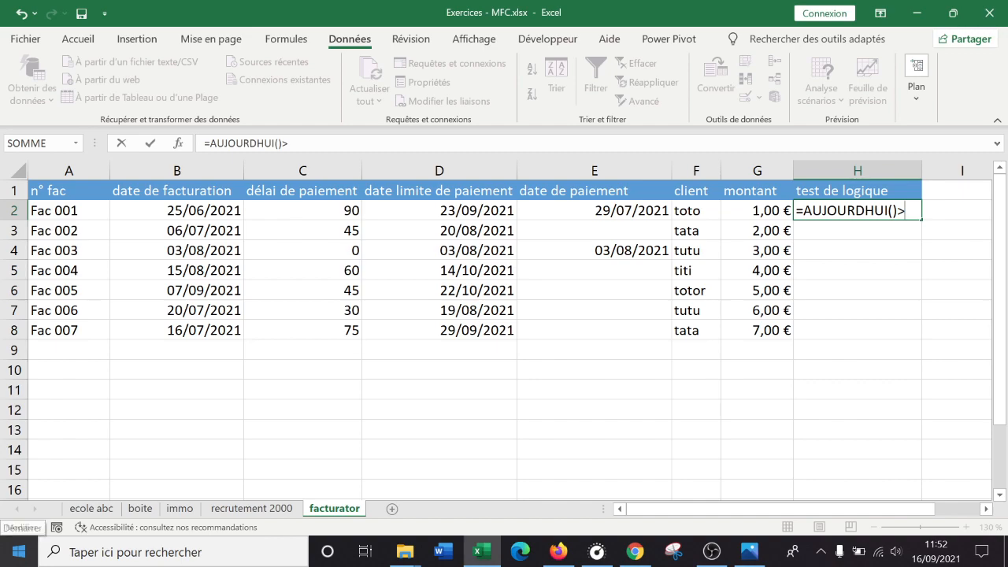
key("BackSpace")
key("BackSpace")
key("BackSpace")
key("BackSpace")
key("BackSpace")
key("BackSpace")
key("BackSpace")
key("BackSpace")
key("BackSpace")
key("BackSpace")
key("BackSpace")
key("BackSpace")
key("BackSpace")
key("BackSpace")
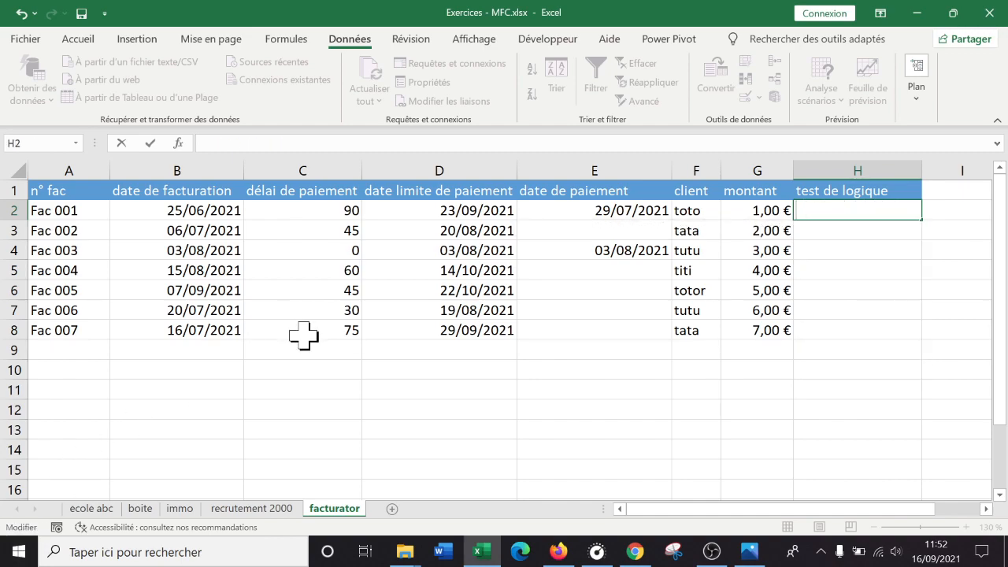
- Enter the formula =D2<AUJOURDHUI() in H2 and fill it down to H8
type("=")
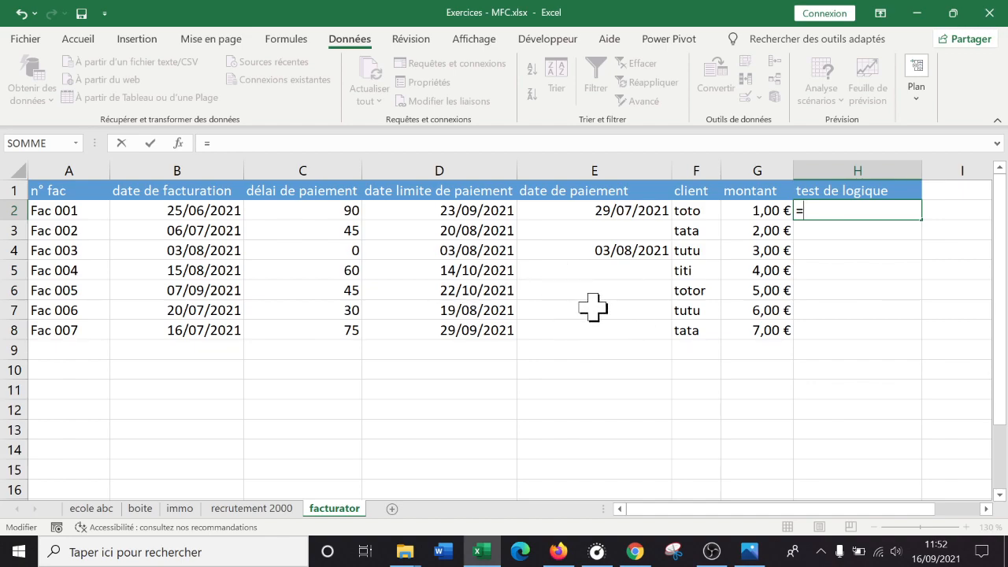
left_click(467, 211)
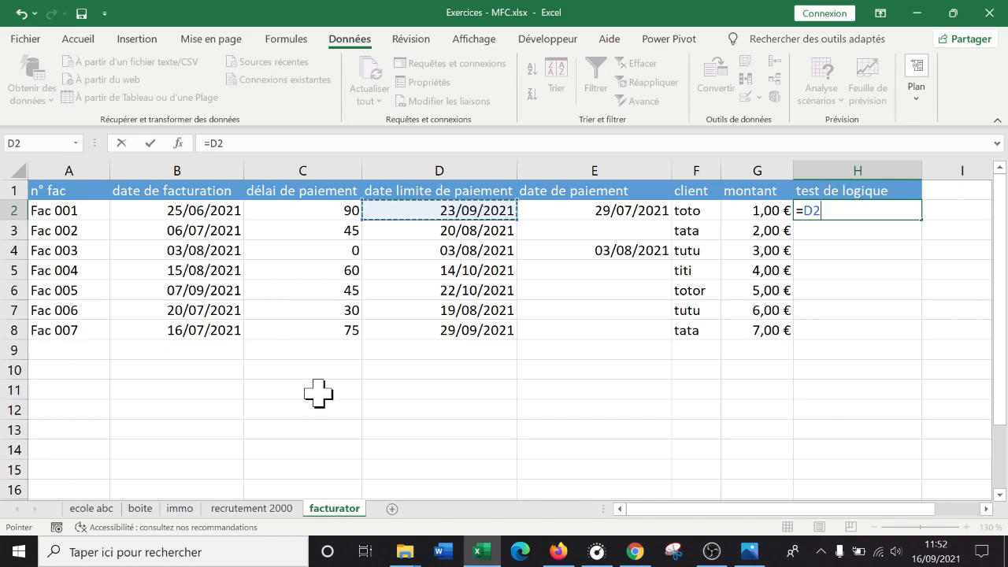
type("<")
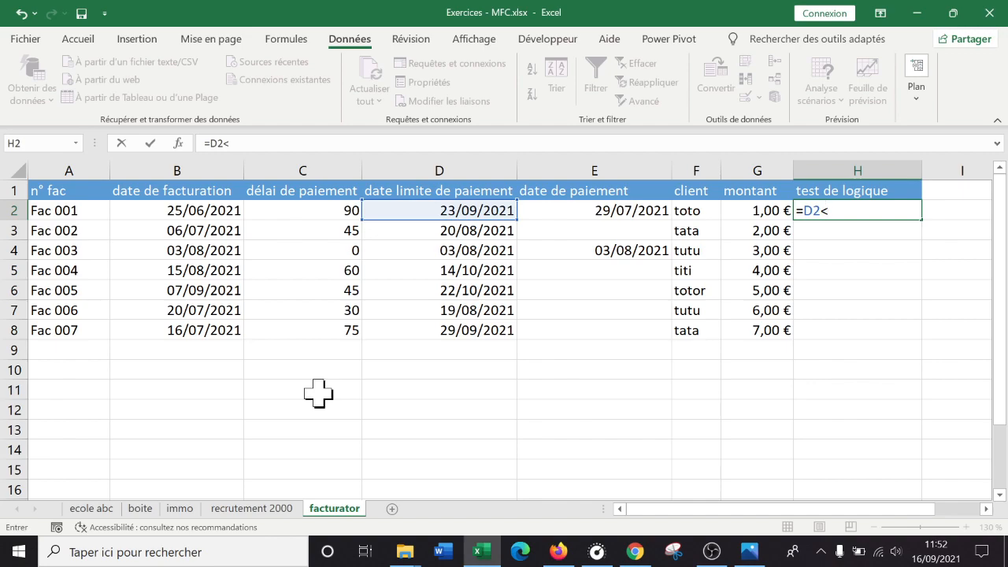
type("auj")
key("Tab")
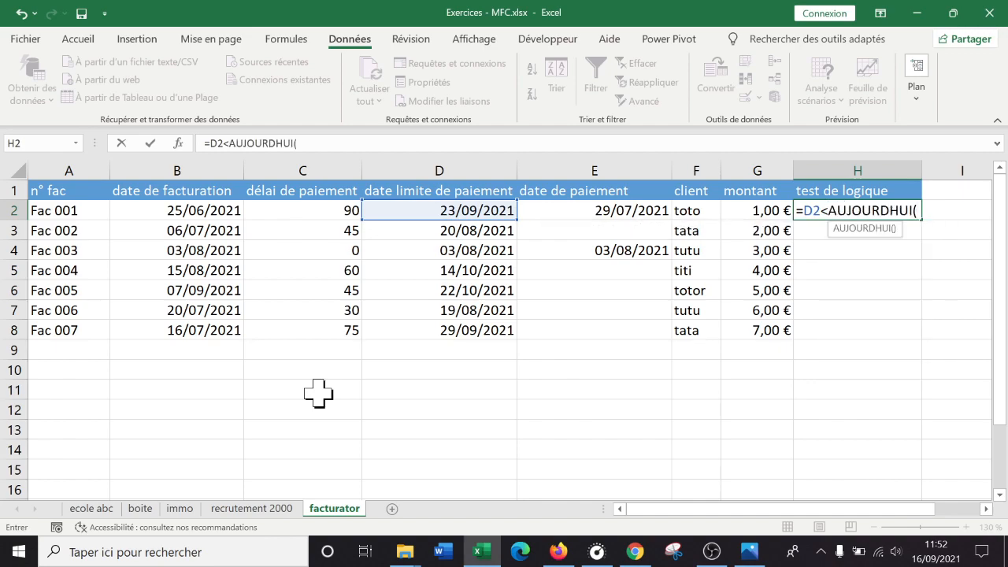
type(")")
key("Return")
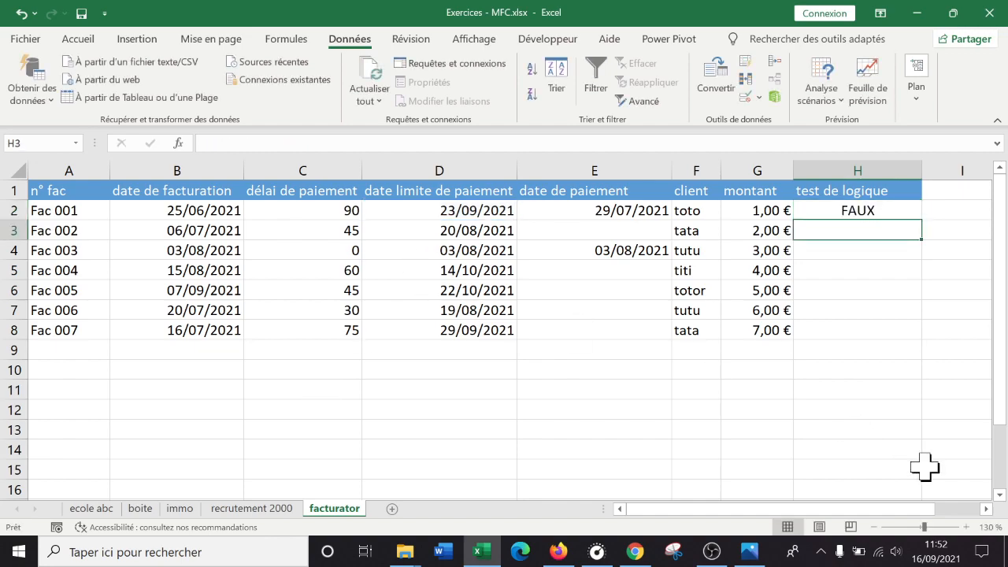
left_click(906, 210)
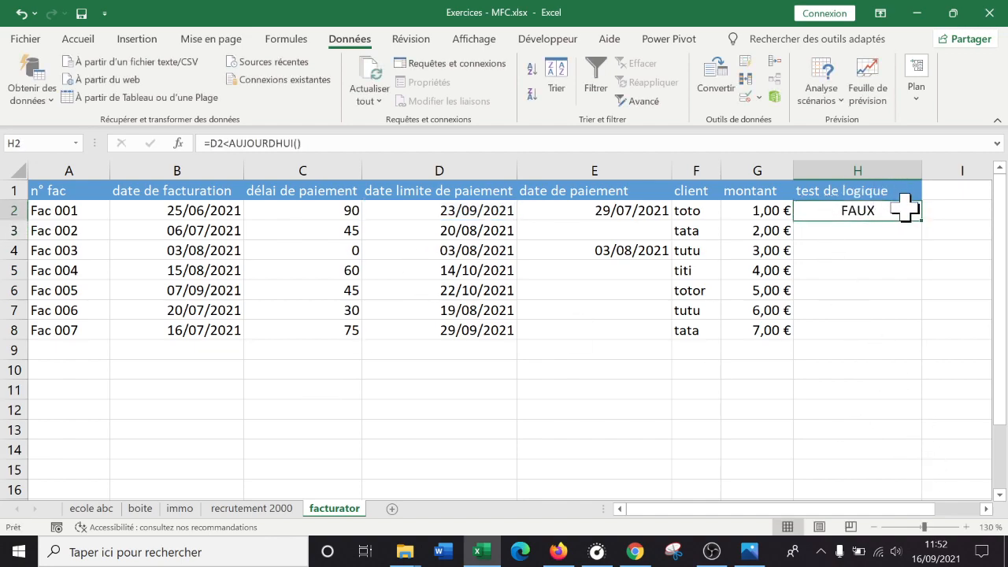
left_click_drag(922, 222, 914, 337)
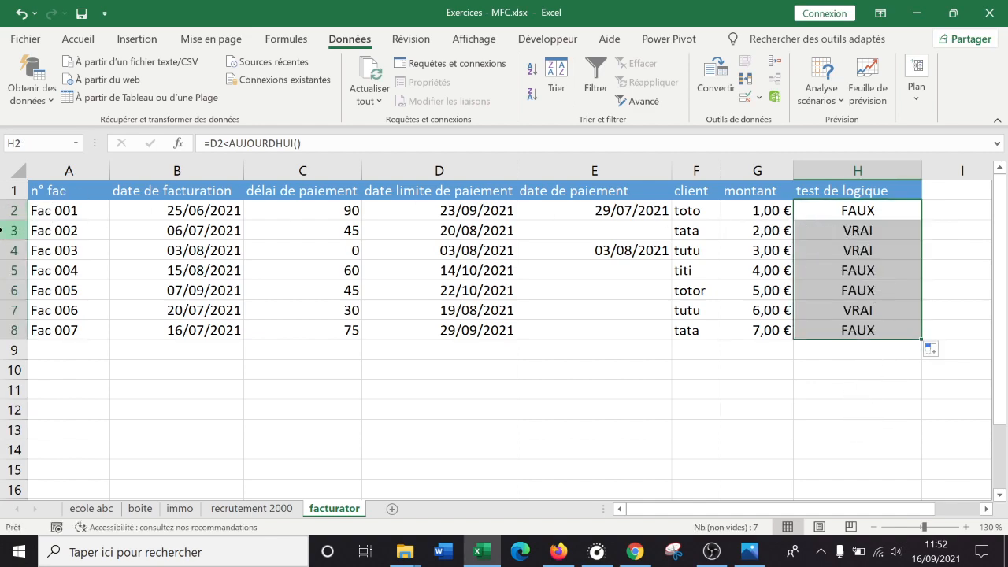
- Examine the rows of Fac 002, Fac 003 and Fac 006, and inspect the test de logique formula of Fac 001
left_click(8, 230)
left_click_drag(6, 230, 6, 249)
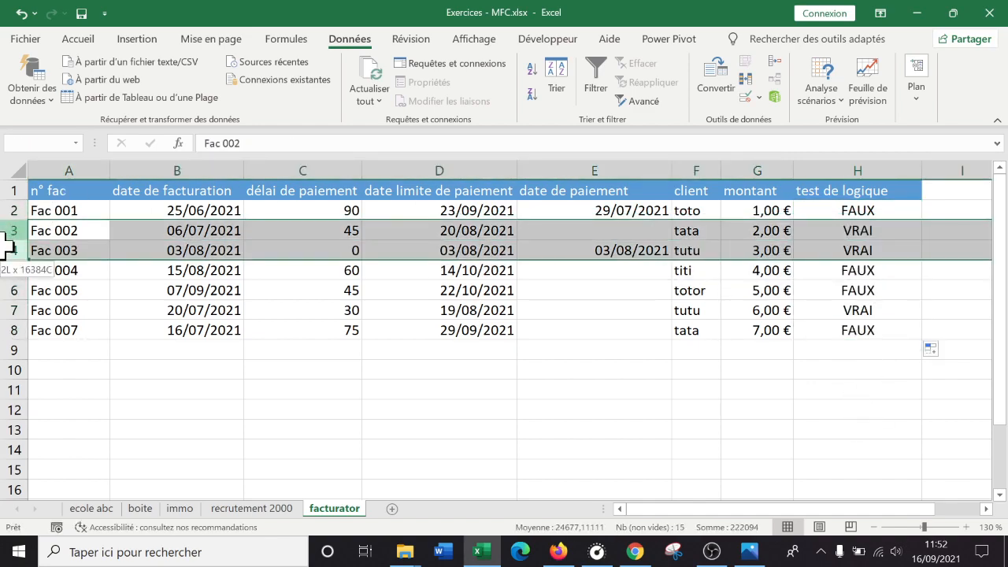
left_click(8, 311)
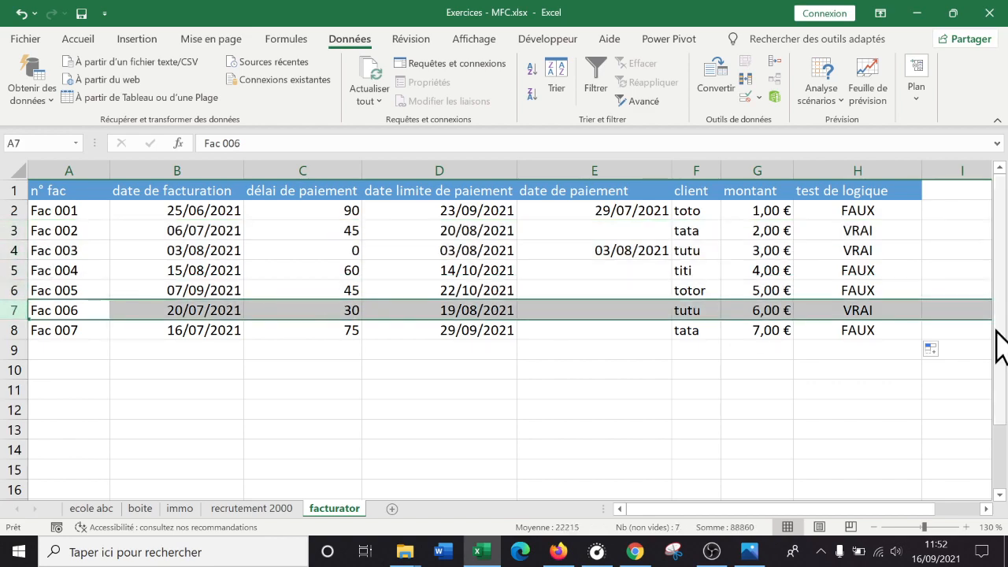
double_click(896, 213)
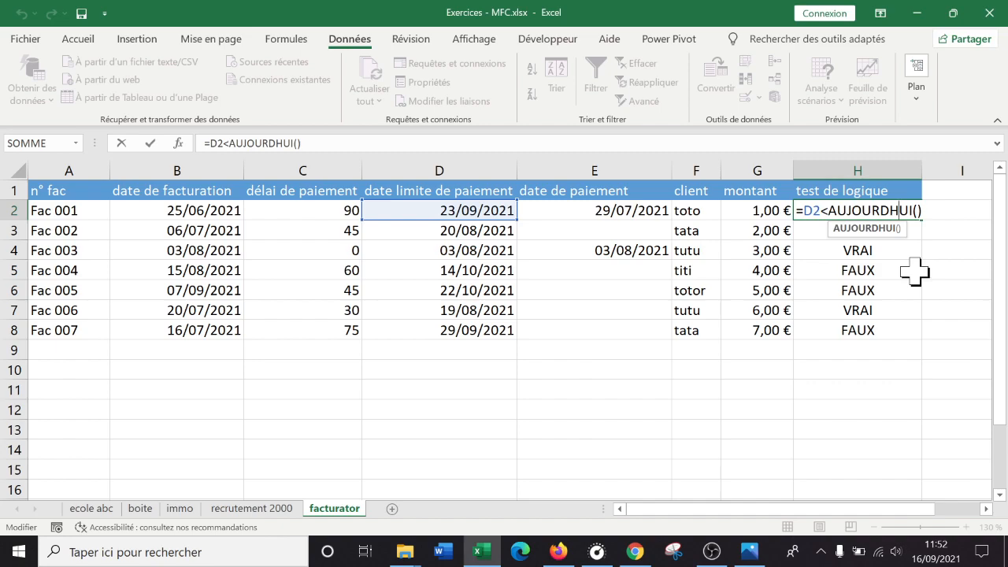
key("Return")
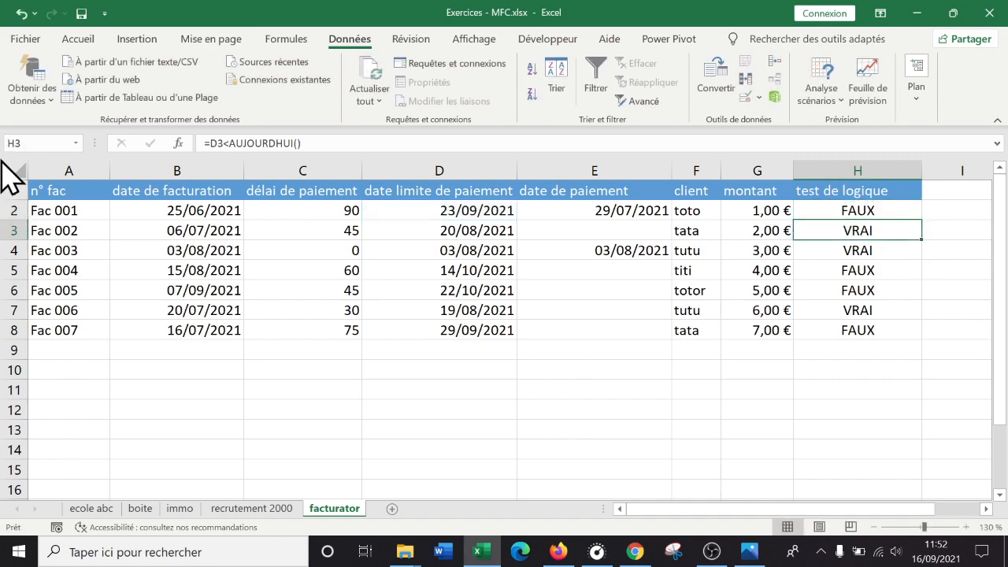
- Check the rows of Fac 002 and Fac 003 against today's date and inspect the test de logique formulas of Fac 003 and Fac 006
left_click(16, 230)
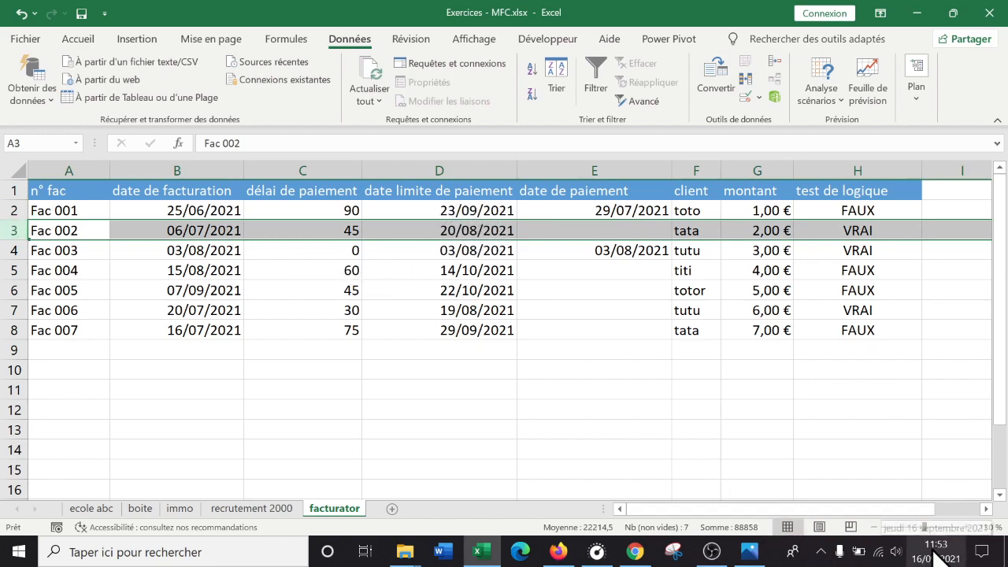
left_click(5, 251)
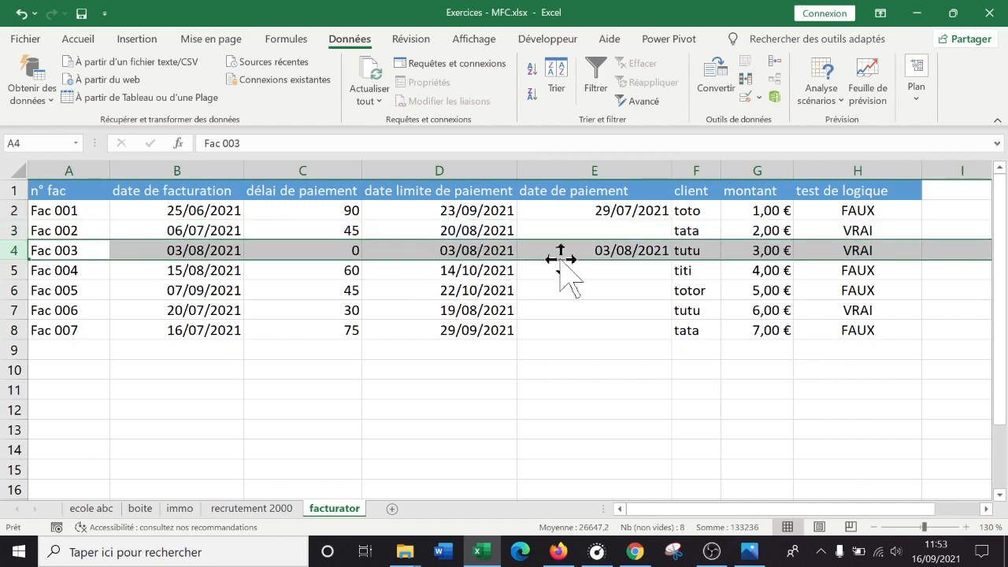
left_click(858, 250)
double_click(857, 250)
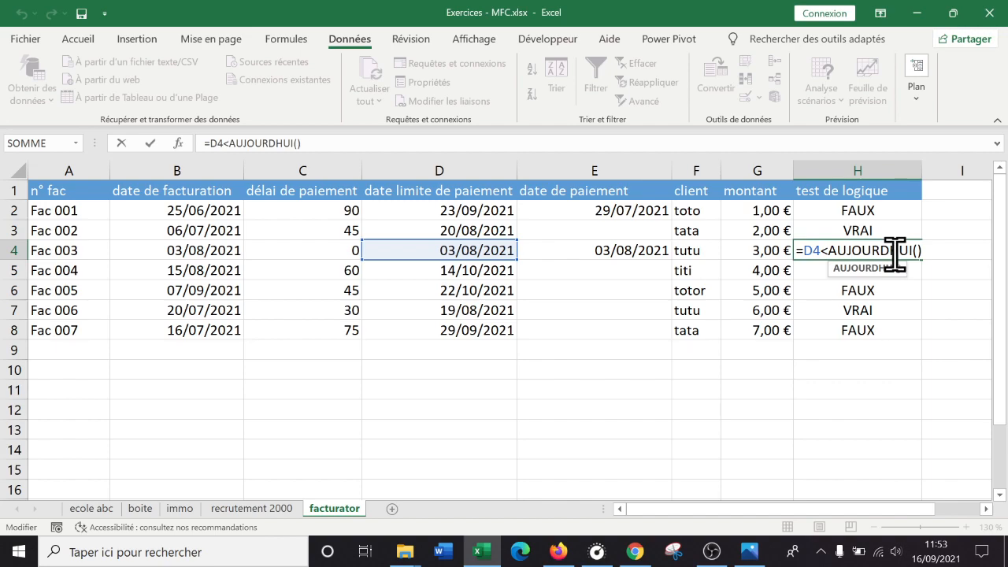
key("Escape")
double_click(869, 310)
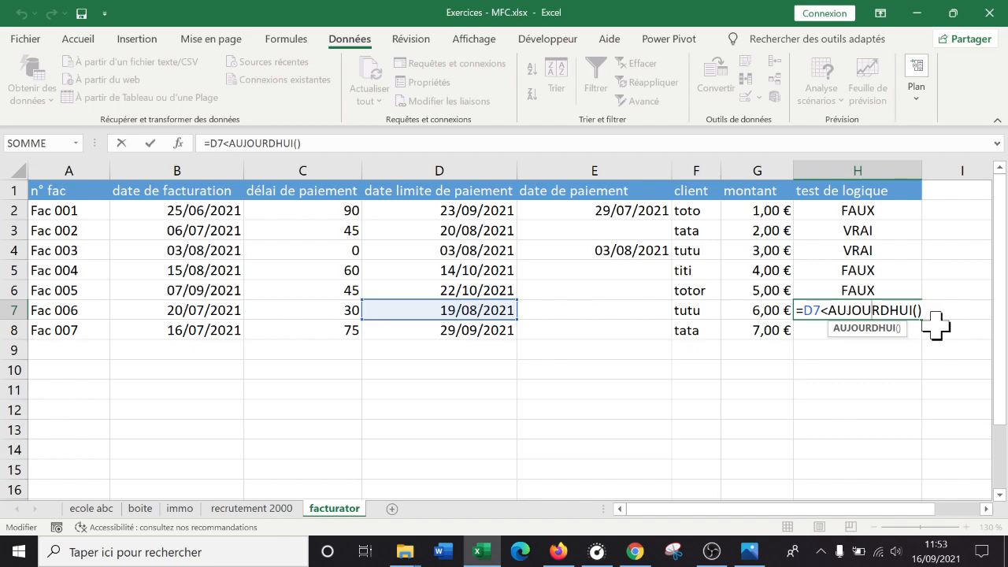
key("Return")
key("Up")
key("Up")
key("Up")
key("Up")
key("Up")
key("Up")
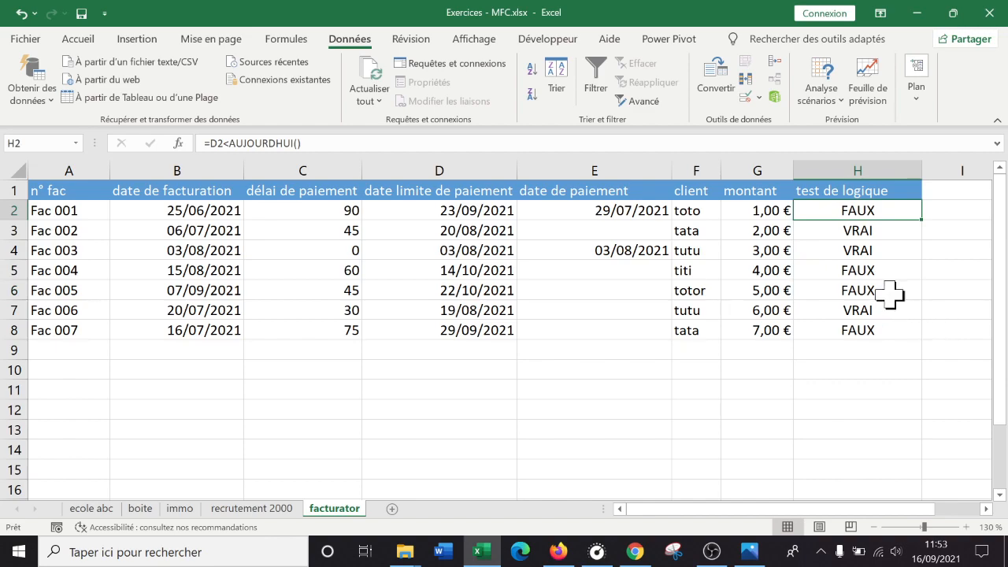
- Wrap the deadline condition in H2 in the ET function so the formula starts with =ET(D2<AUJOURDHUI()
double_click(890, 211)
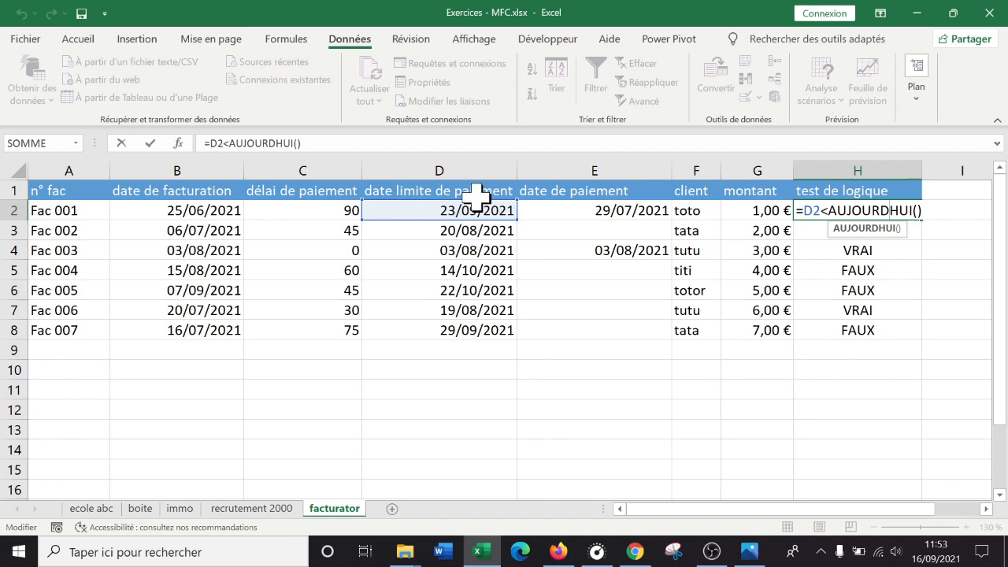
left_click_drag(804, 210, 922, 215)
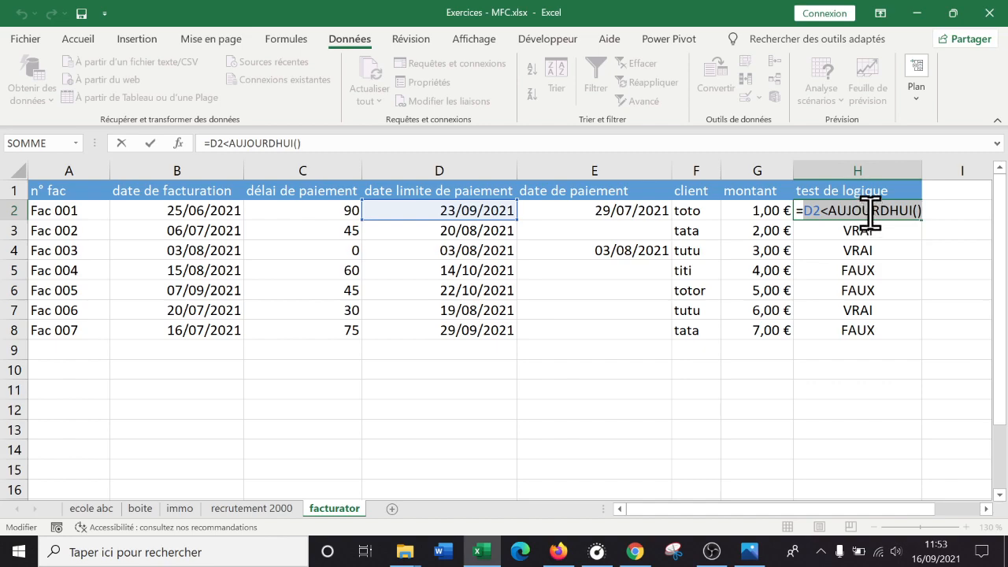
left_click(870, 210)
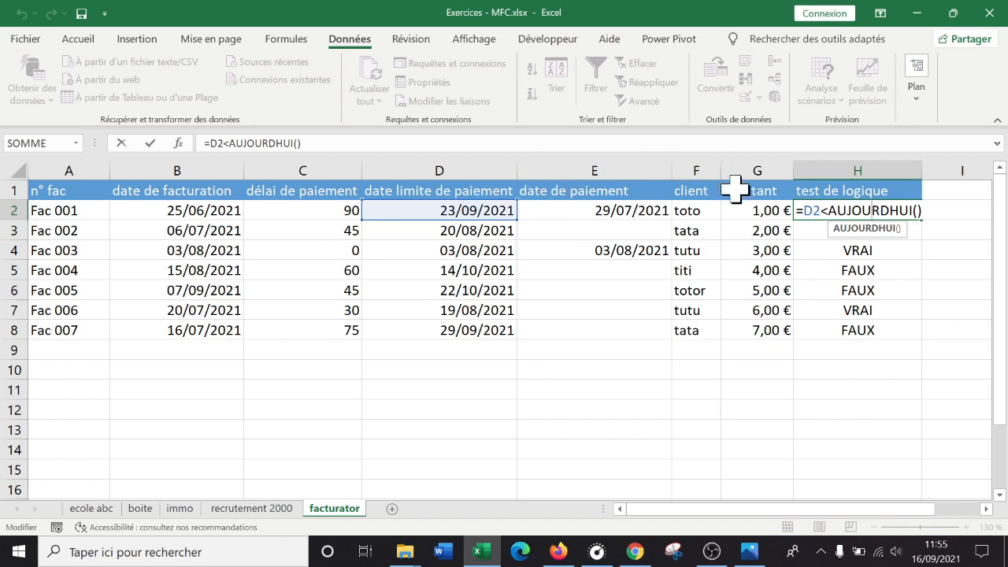
left_click(802, 209)
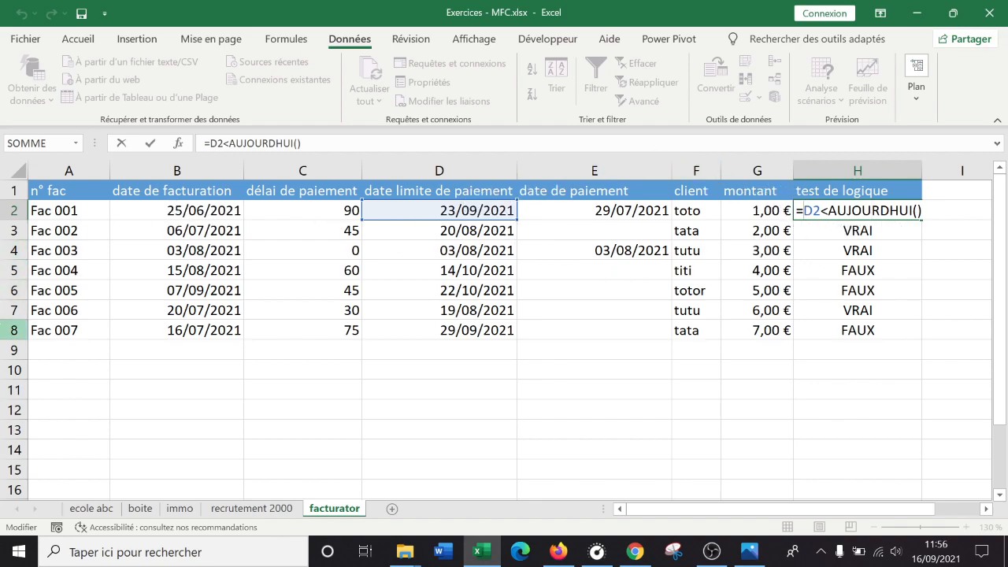
type("et(")
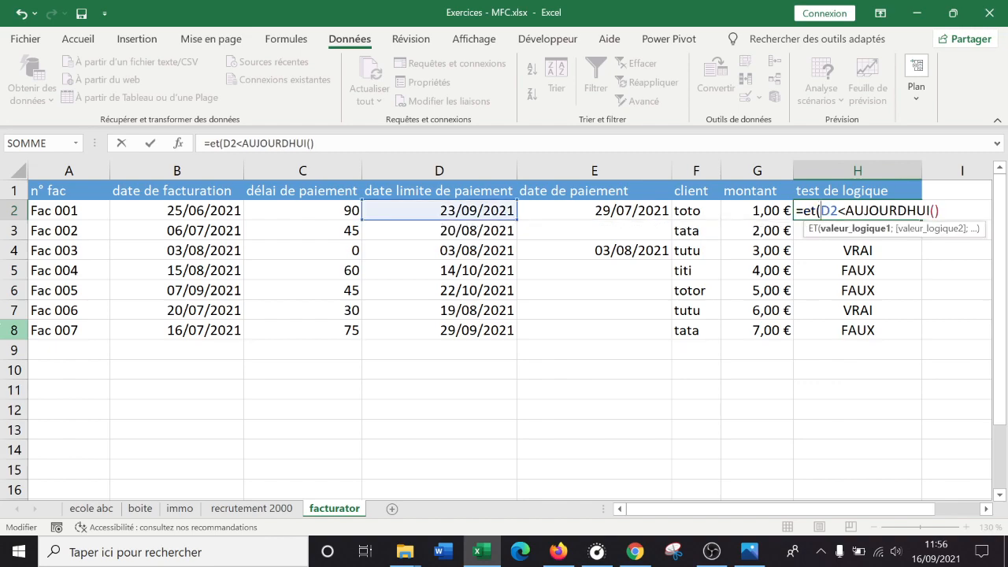
left_click(220, 141)
key("BackSpace")
key("BackSpace")
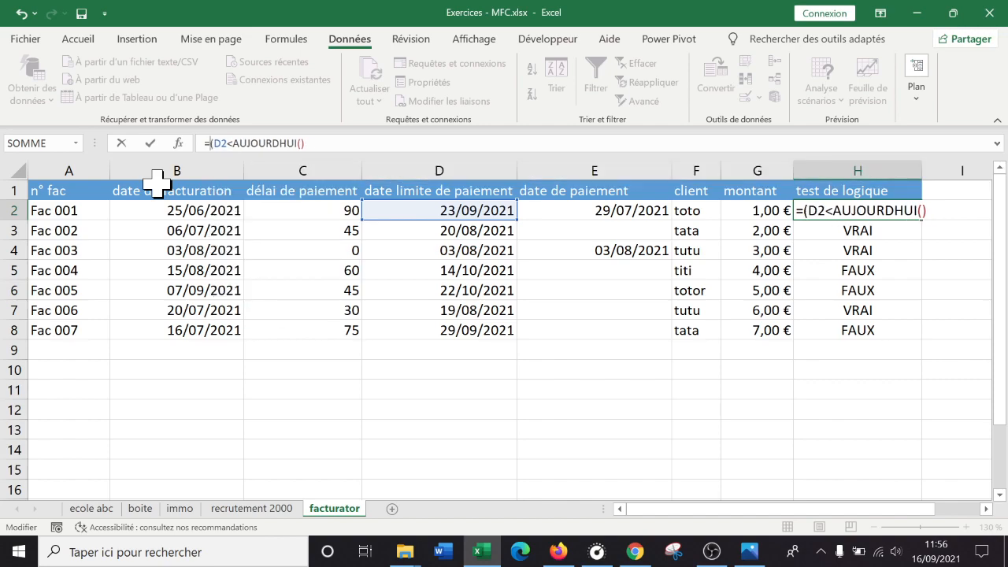
type("ET")
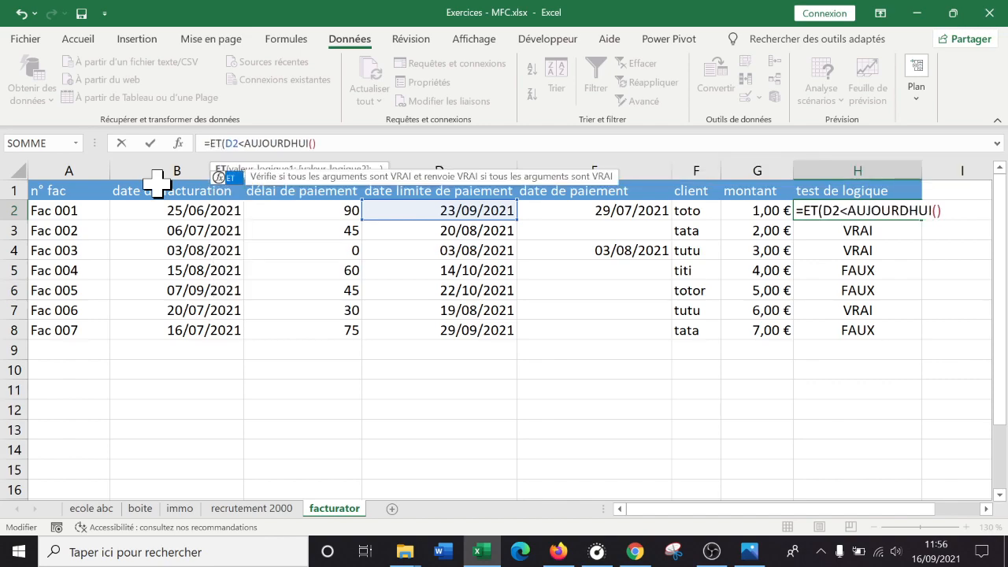
left_click(384, 142)
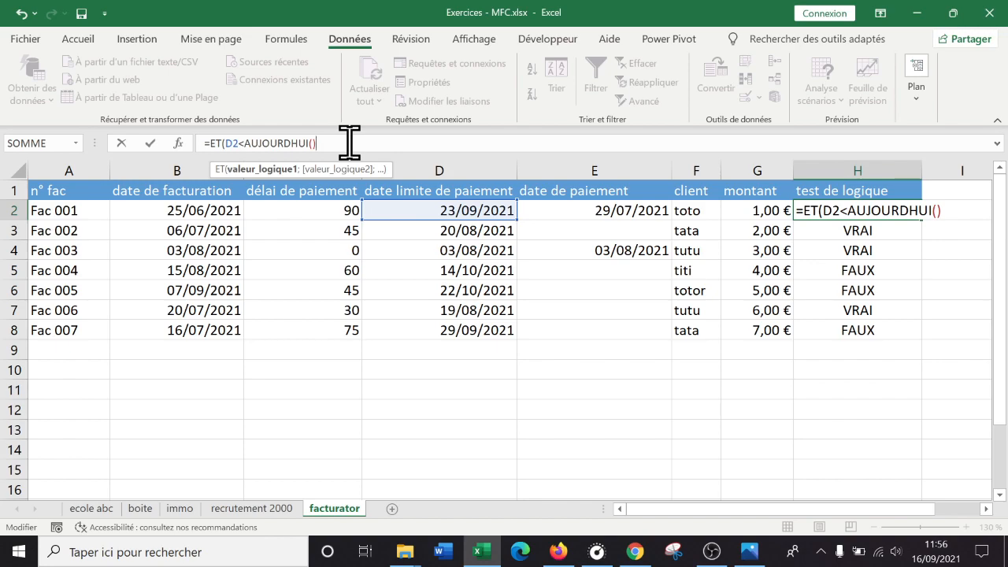
- Add E2="" as the second ET condition in H2, close the function and fill the formula down to H8
type(";")
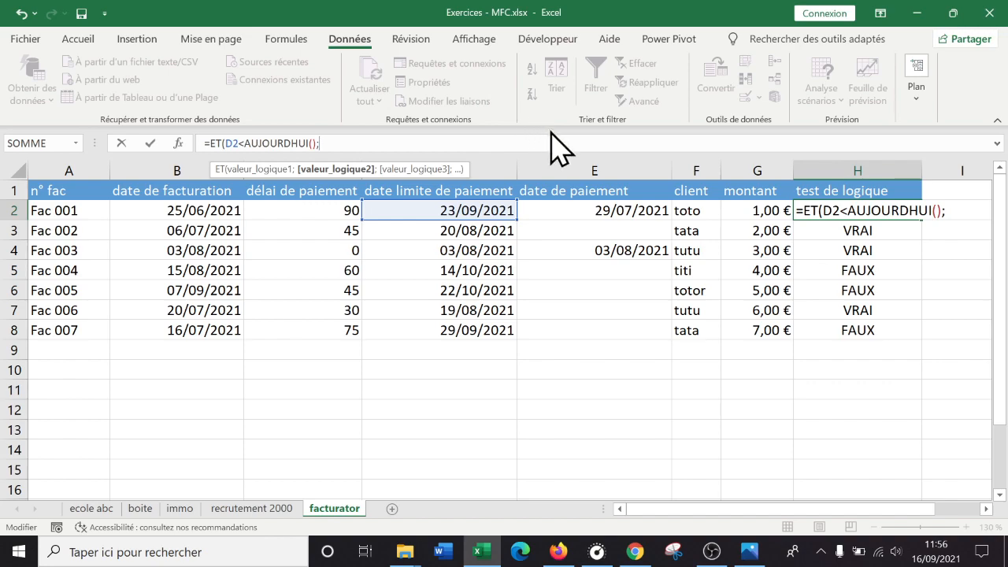
left_click(603, 214)
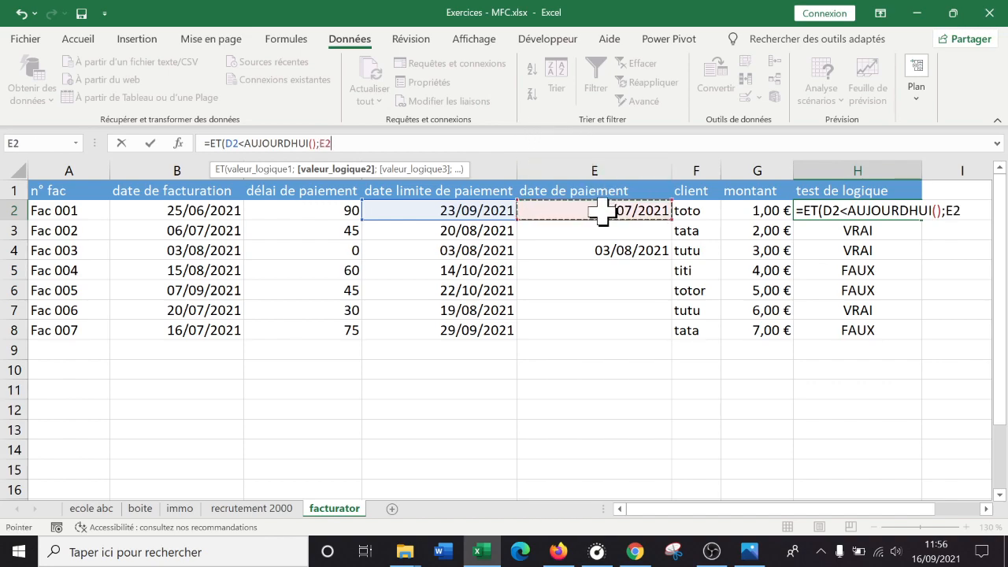
type("=")
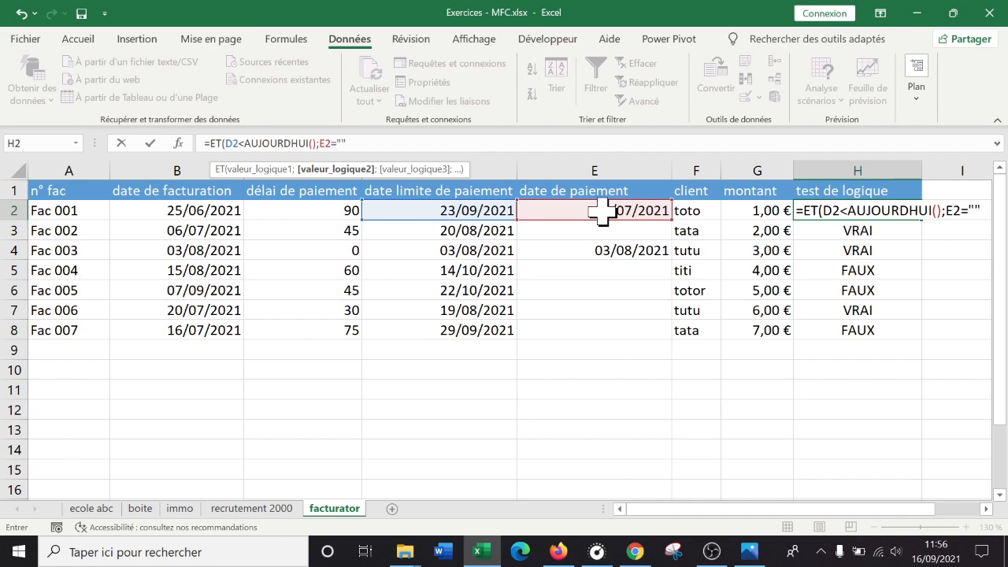
type(")")
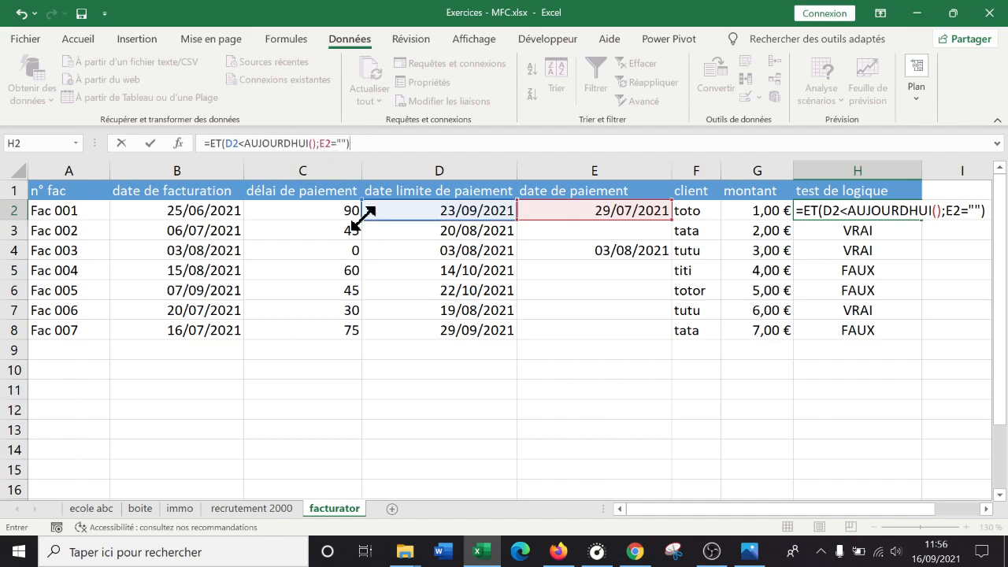
key("Return")
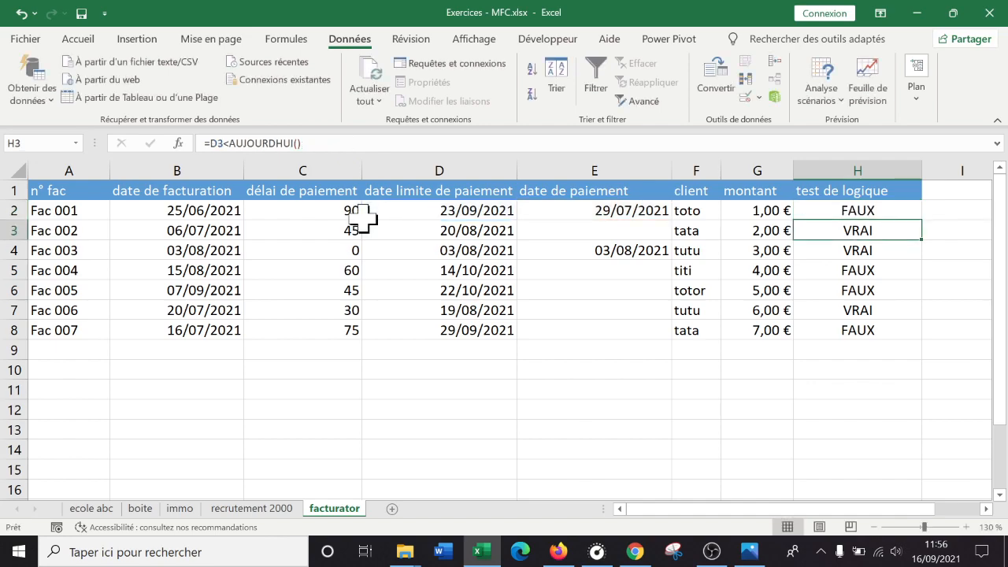
left_click(894, 209)
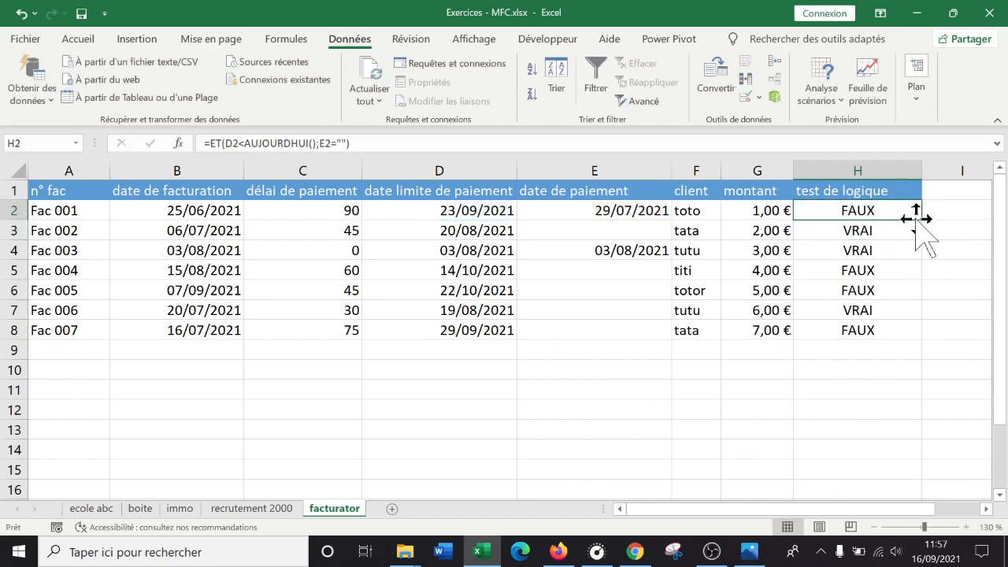
double_click(921, 219)
- Check the rows of Fac 002 and Fac 006 against the deadline and payment conditions
left_click(887, 210)
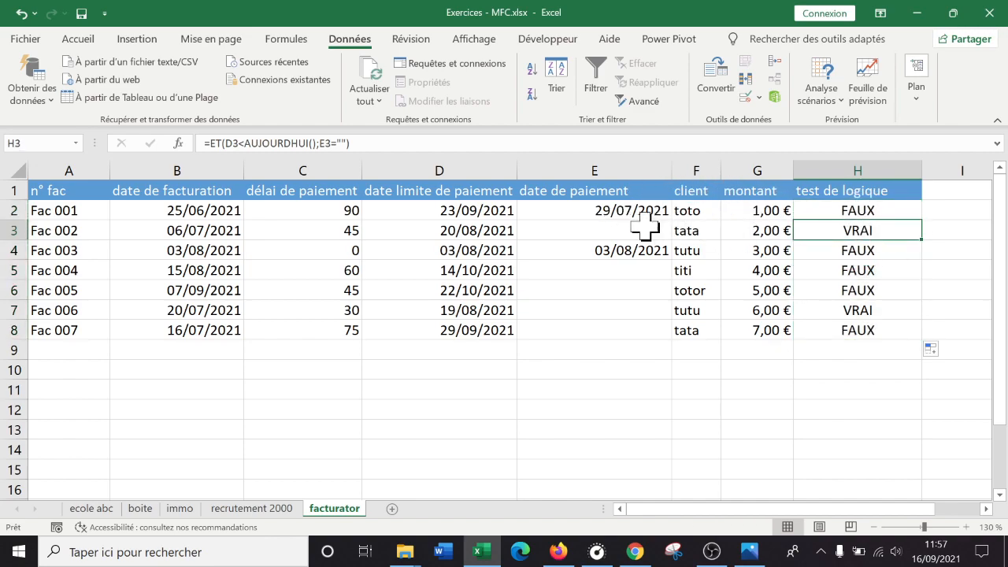
left_click(11, 233)
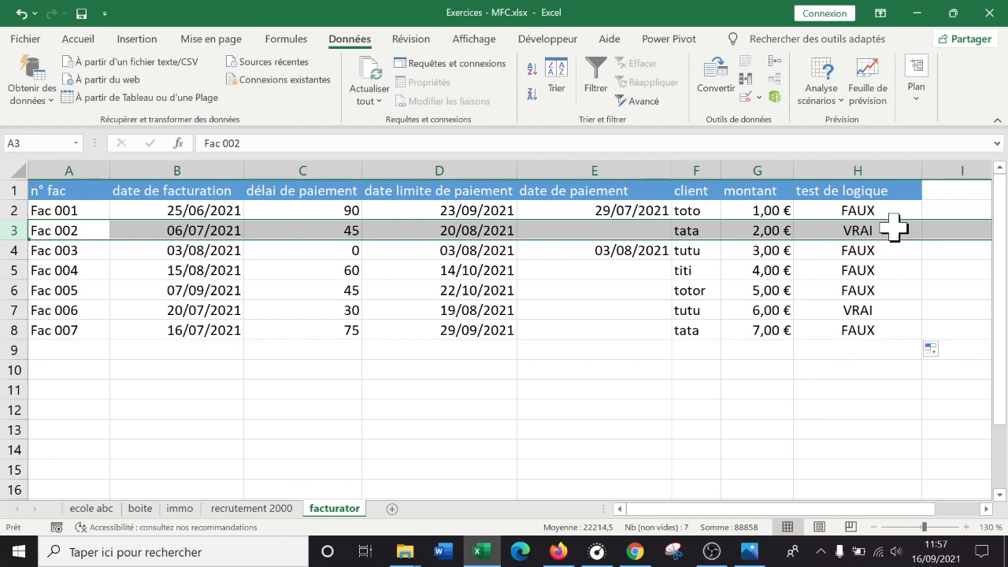
left_click(880, 313)
left_click(13, 311)
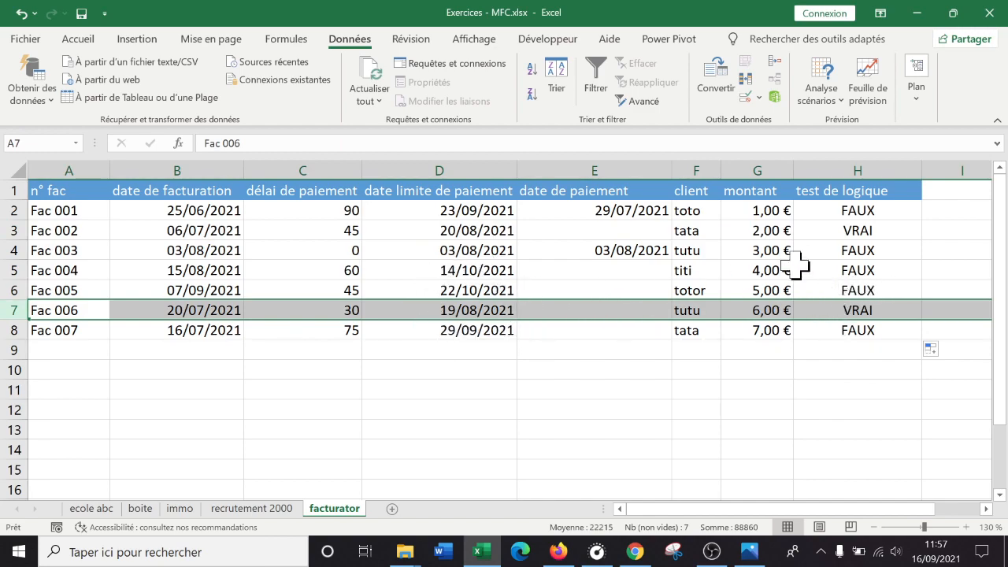
- Change the payment condition in H2 to E2=0 and fill the formula down to H8
double_click(893, 210)
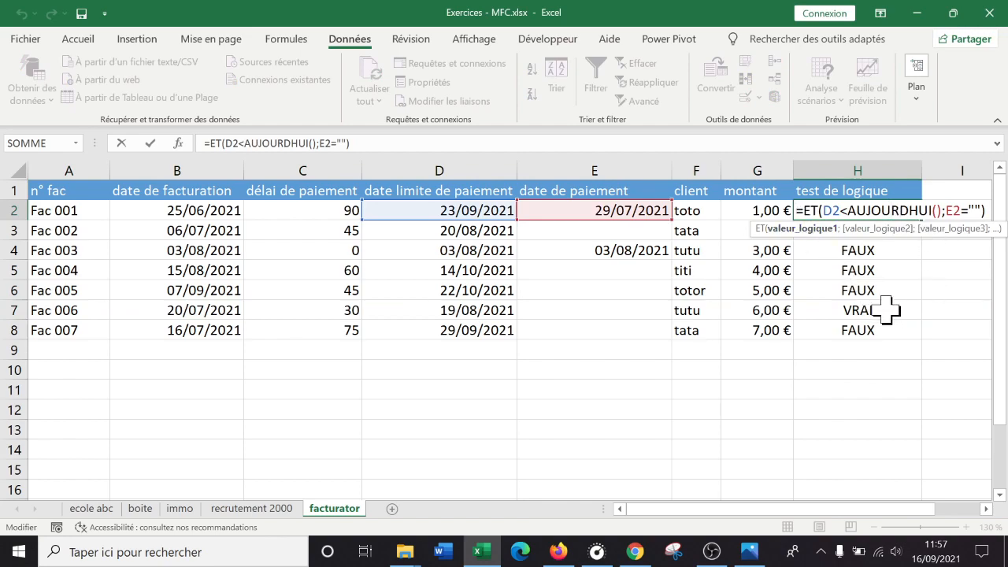
left_click(980, 210)
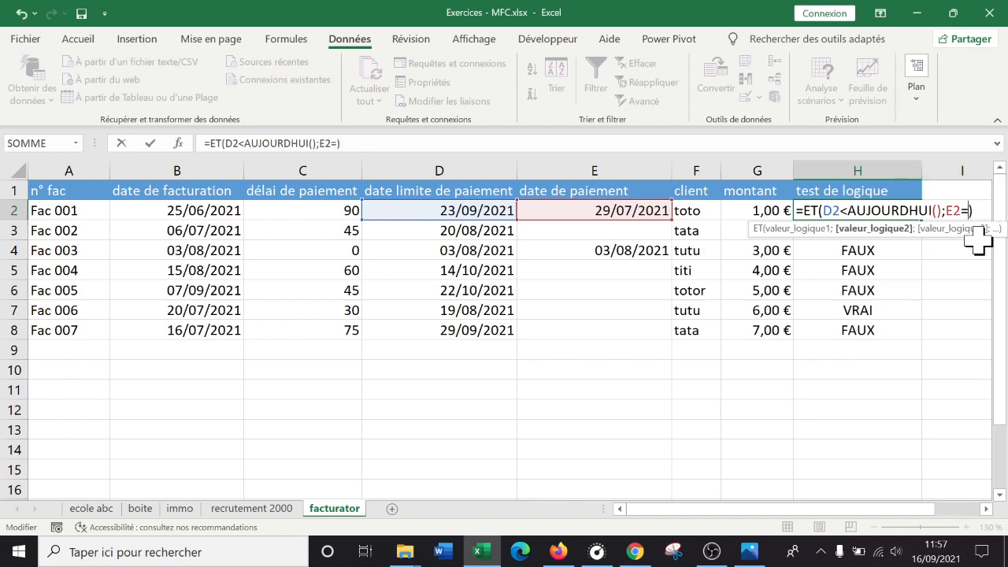
key("Return")
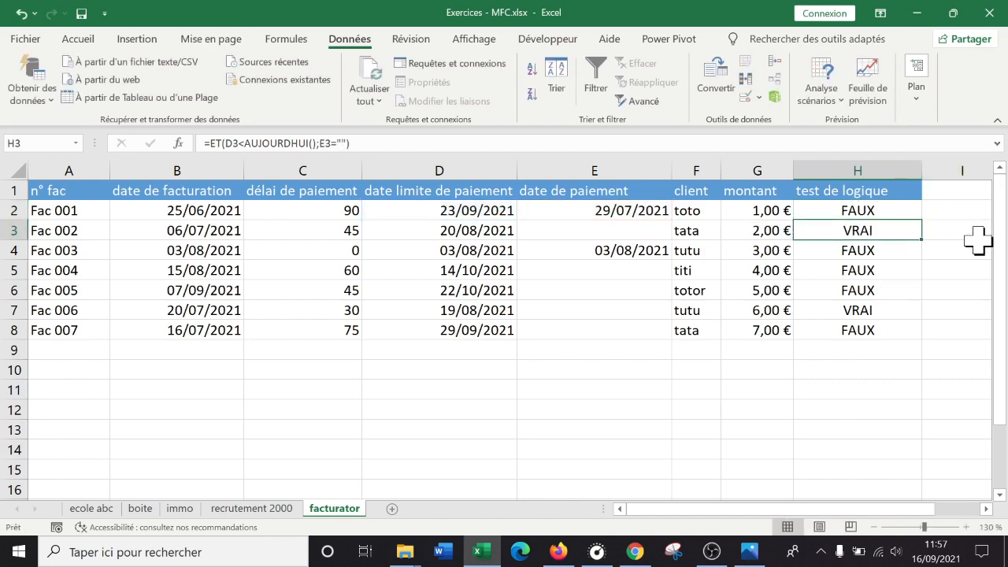
left_click(894, 206)
double_click(922, 219)
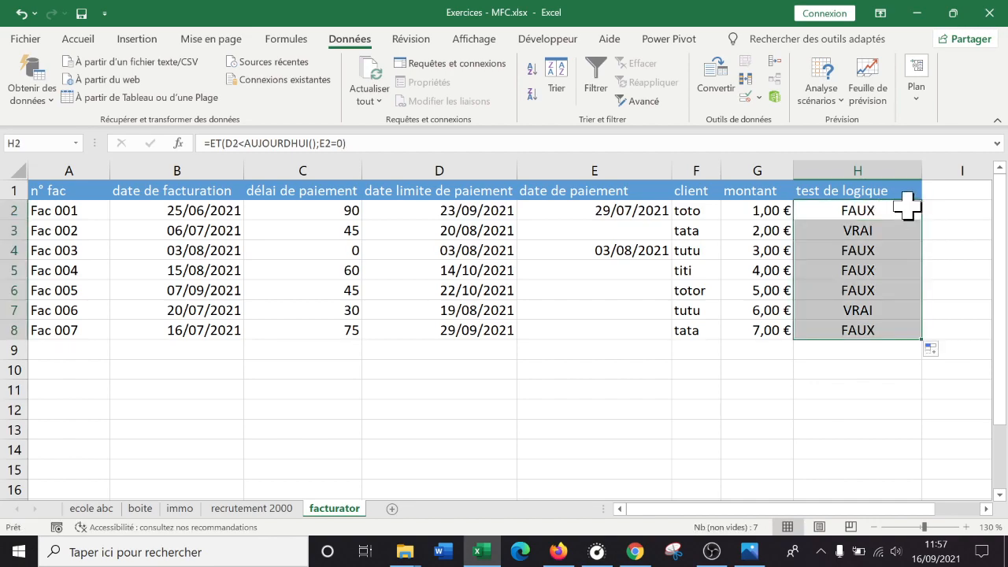
- Set the payment condition in H2 back to E2="" and fill the formula down to H8
double_click(908, 206)
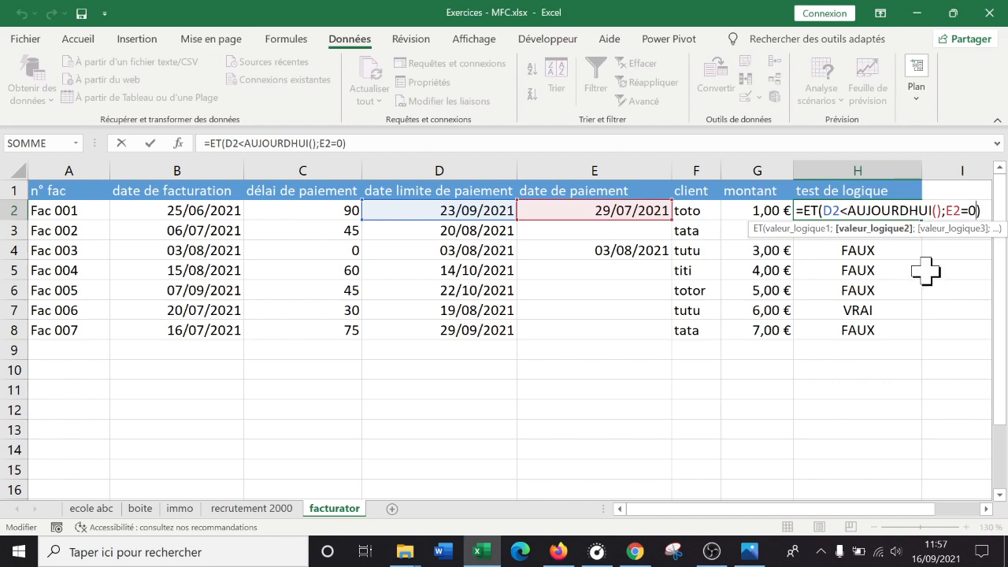
key("Return")
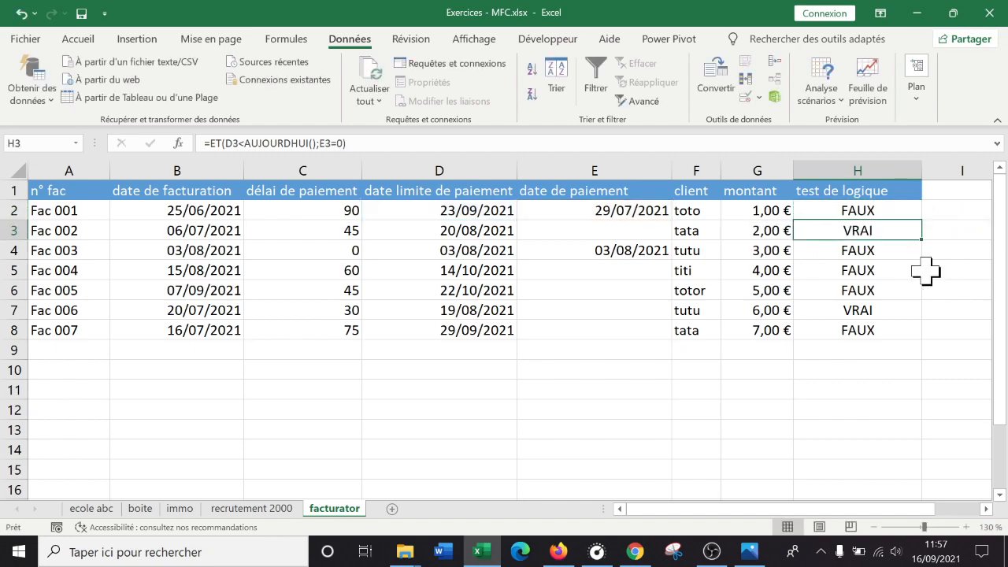
left_click(906, 209)
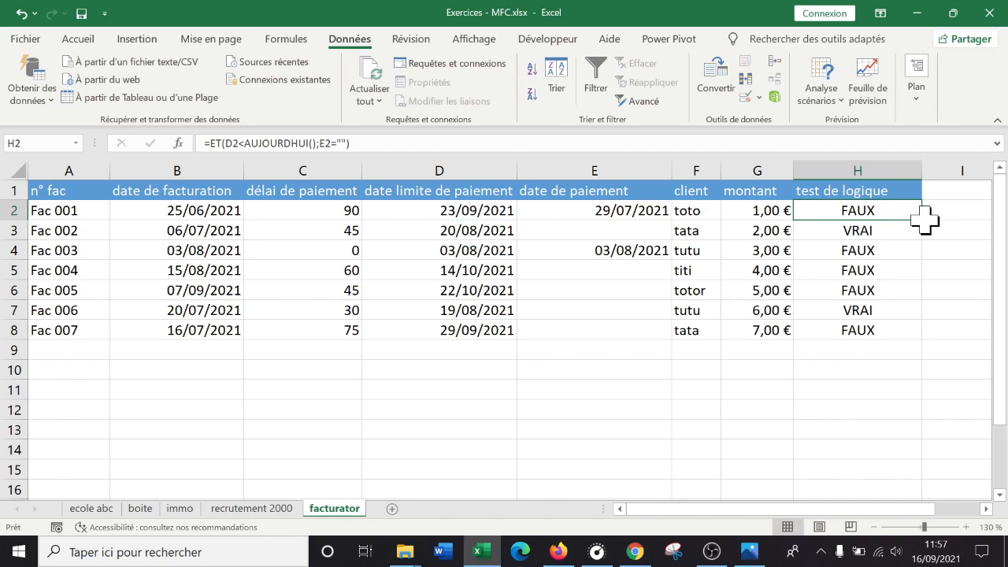
double_click(922, 217)
- Copy the complete formula text =ET(D2<AUJOURDHUI();E2="") from H2 and leave the cell unchanged
double_click(909, 205)
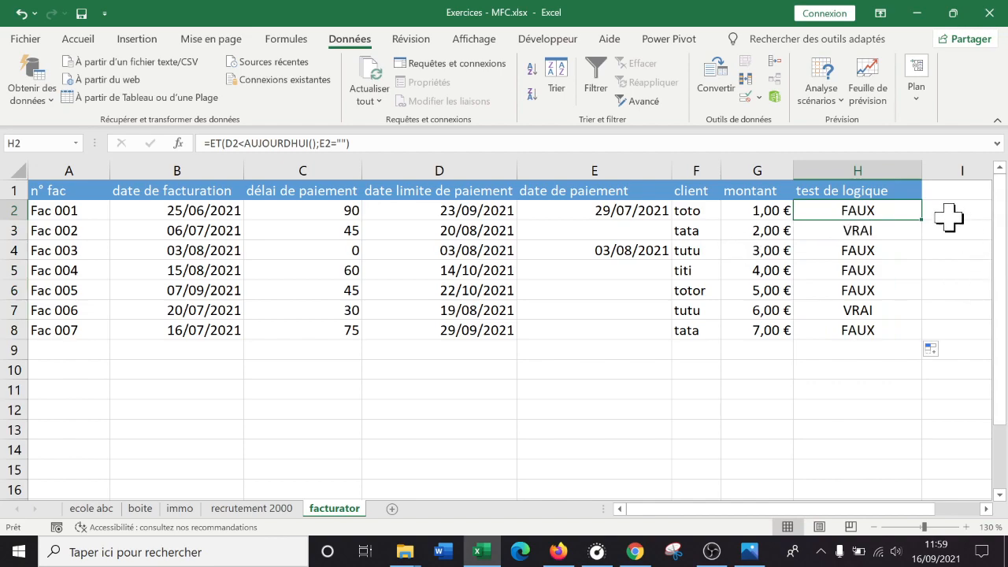
double_click(899, 212)
key("Escape")
double_click(889, 211)
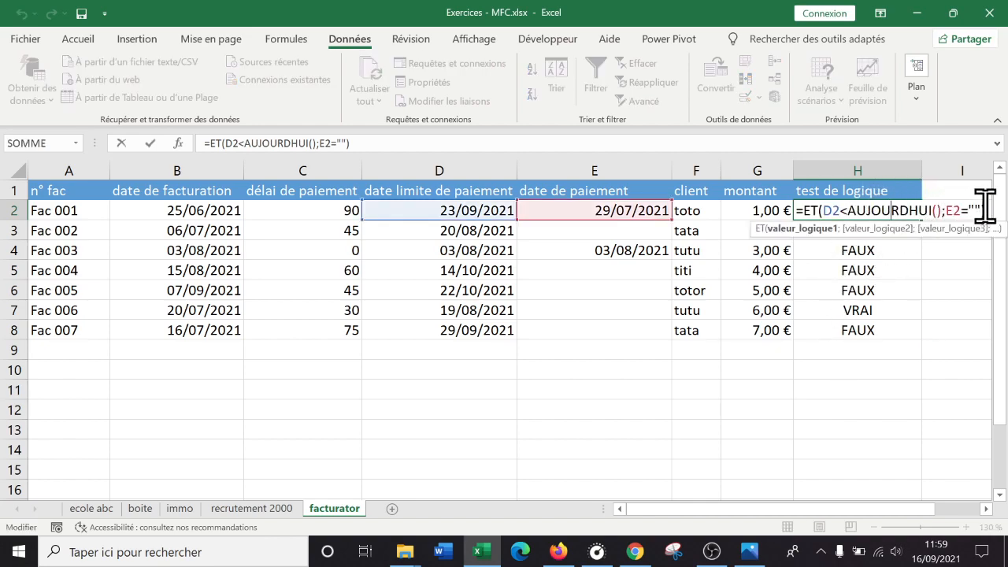
left_click_drag(989, 211, 776, 203)
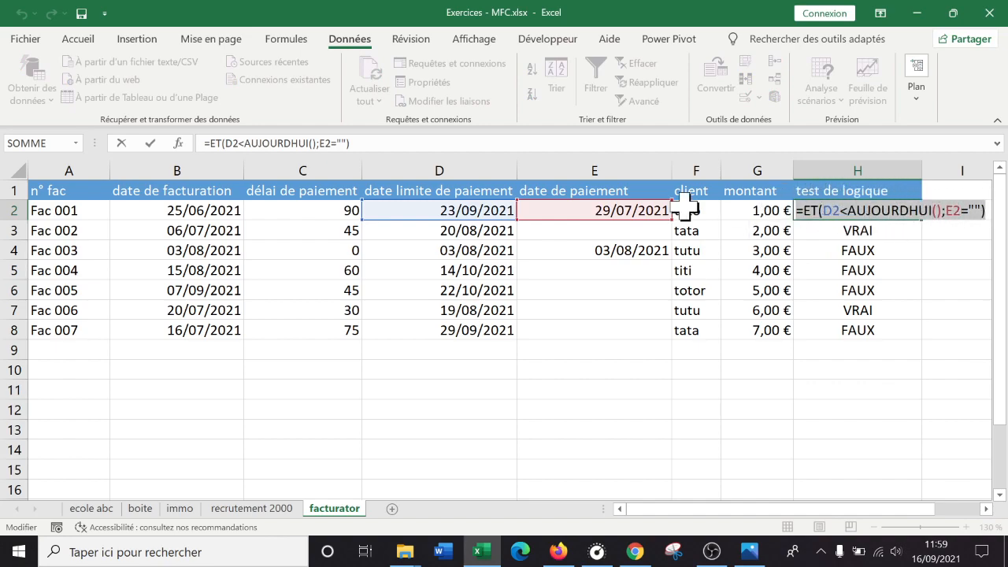
left_click_drag(415, 143, 203, 143)
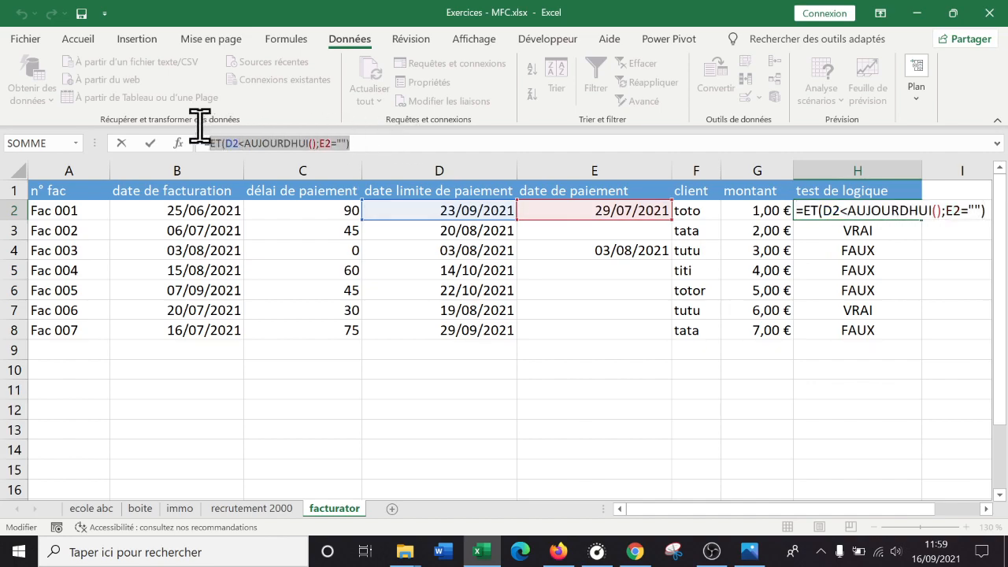
right_click(250, 145)
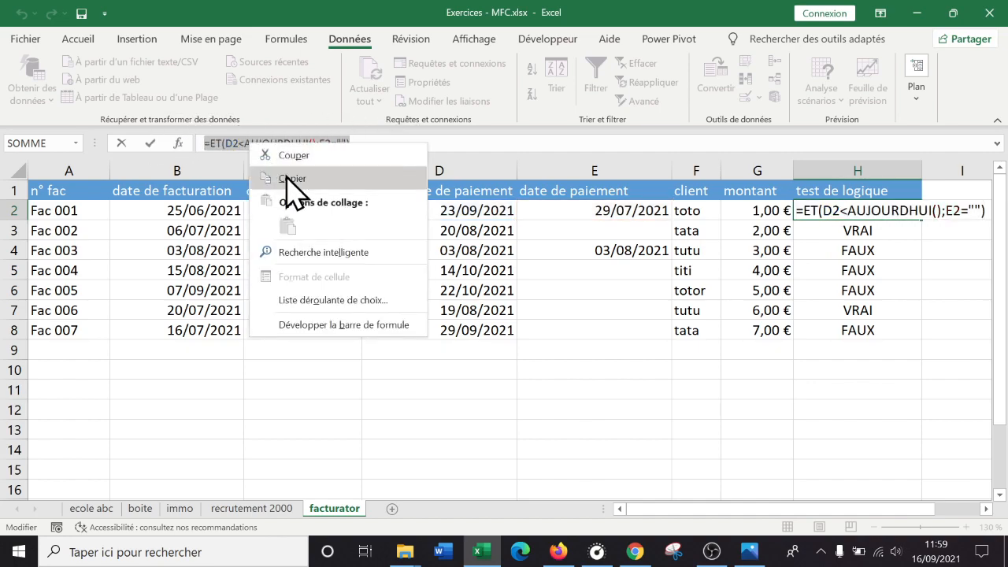
left_click(289, 178)
key("Escape")
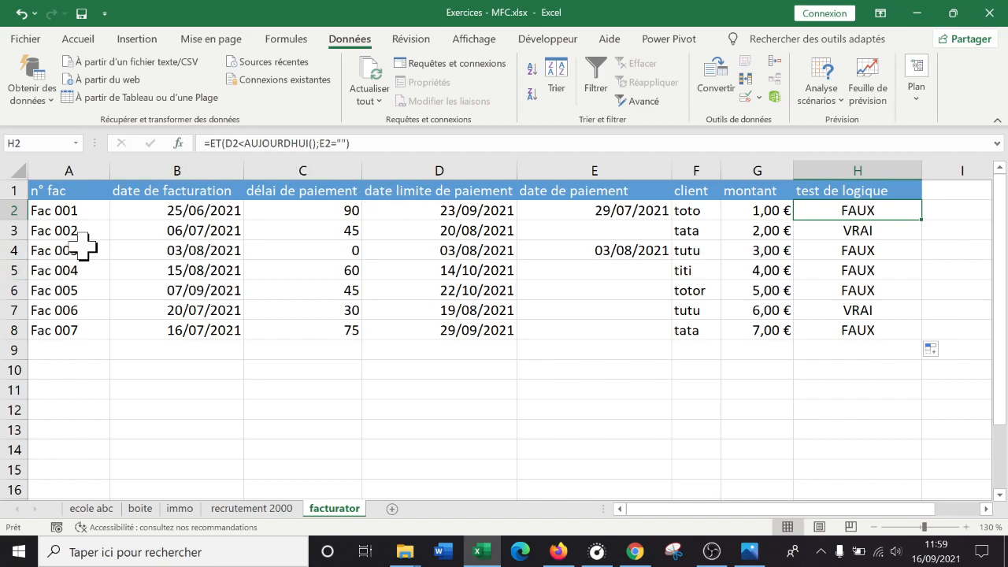
- Start a formula-based conditional formatting rule for A2:A8 with the copied formula =ET(D2<AUJOURDHUI();E2="")
left_click_drag(87, 209, 55, 323)
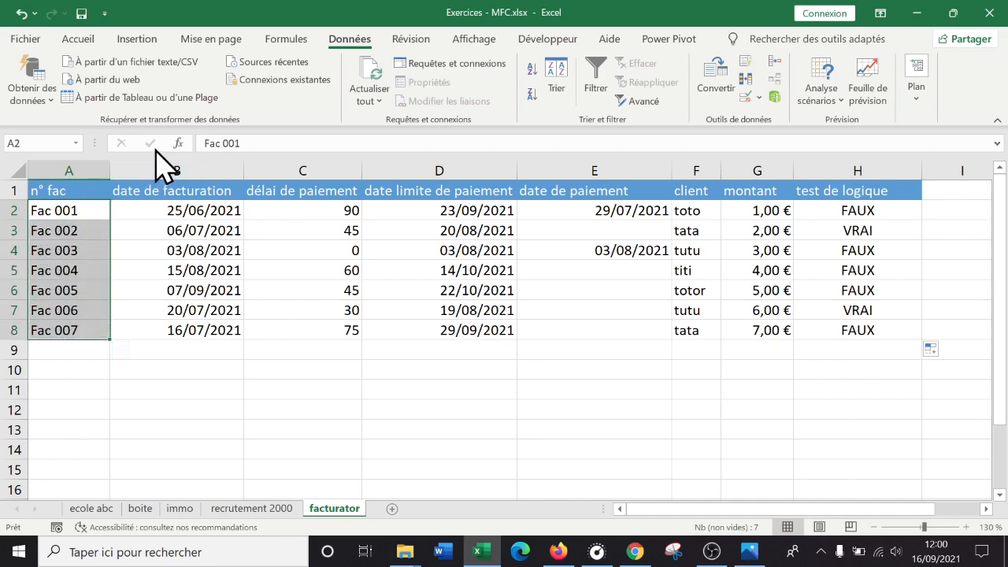
left_click(93, 39)
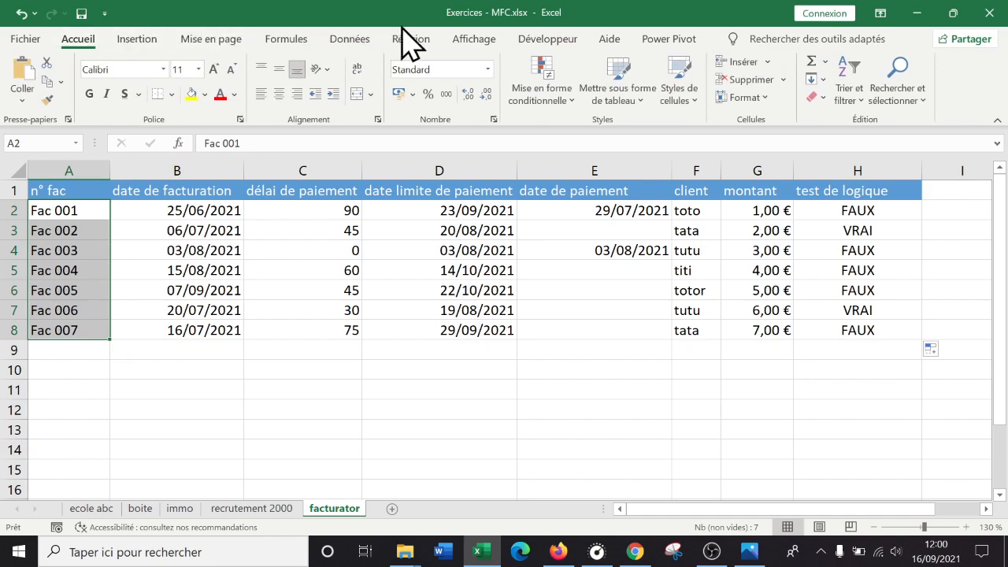
left_click(544, 98)
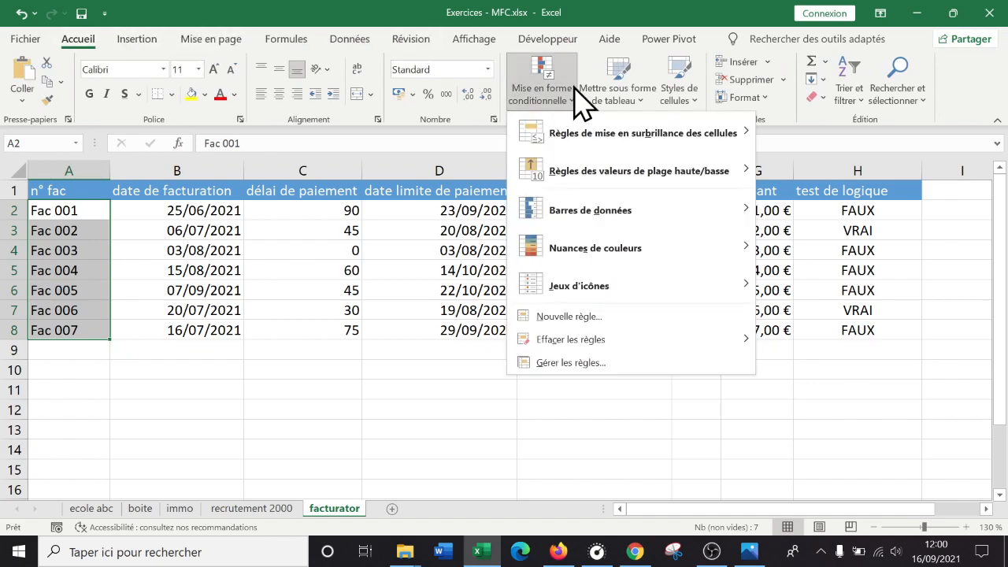
left_click(602, 319)
left_click_drag(568, 225, 660, 93)
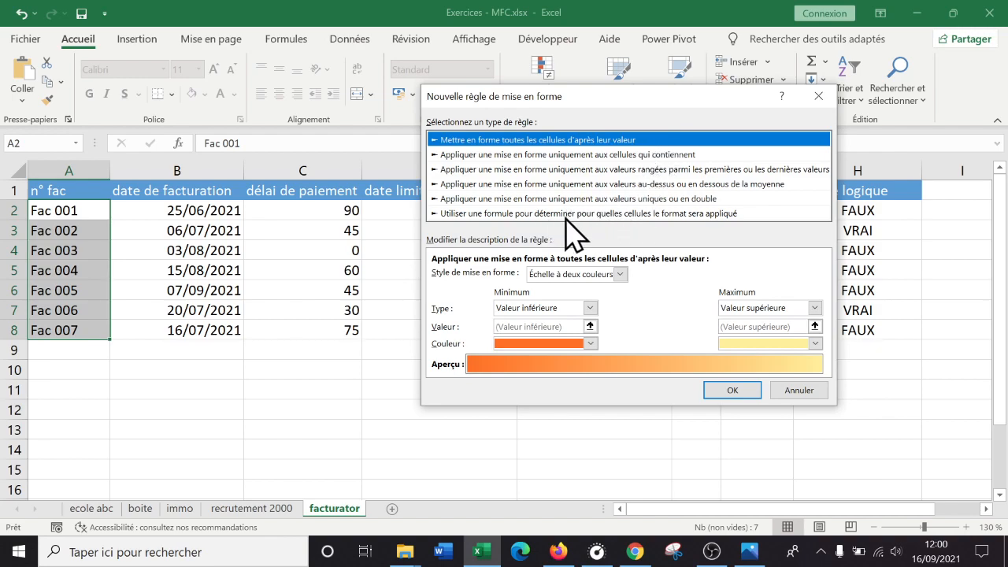
left_click(552, 217)
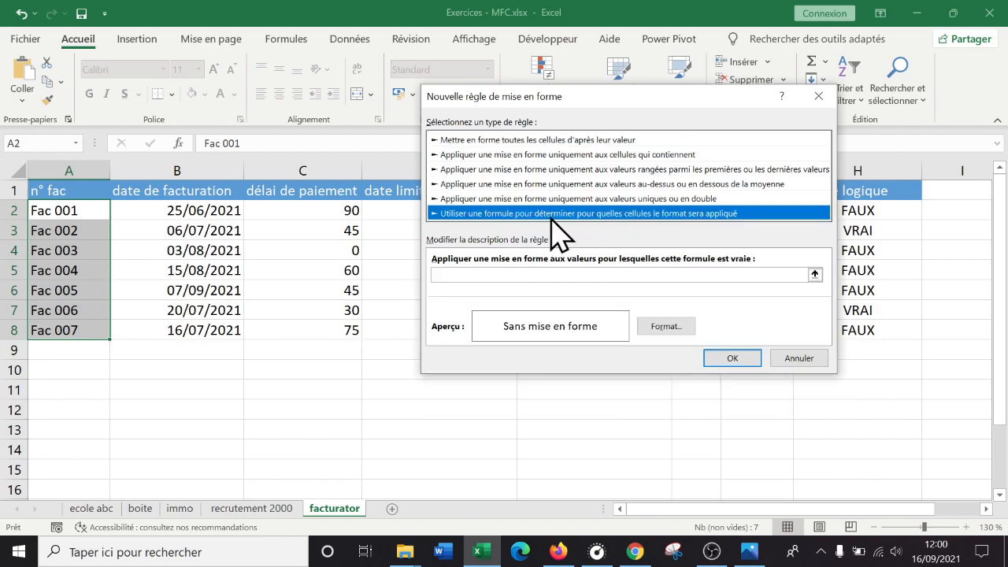
left_click(508, 276)
key("ctrl+v")
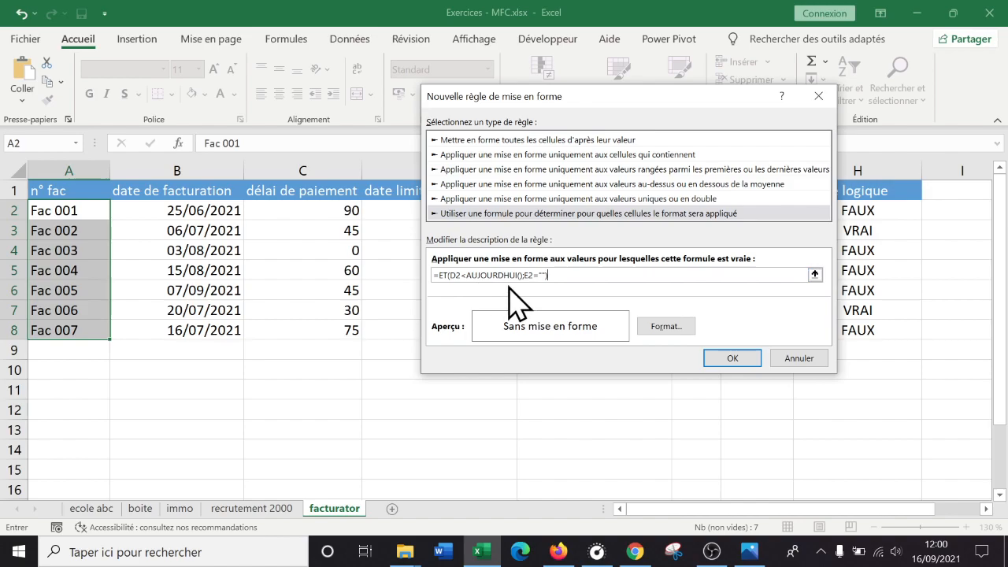
- Give the new rule an orange background fill and apply it to the invoice numbers
left_click(674, 328)
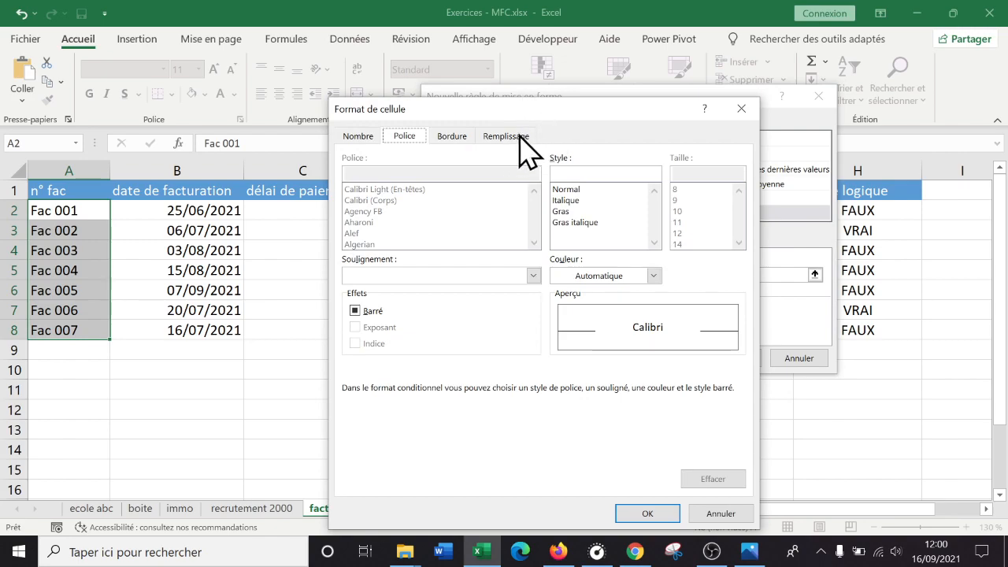
left_click(520, 138)
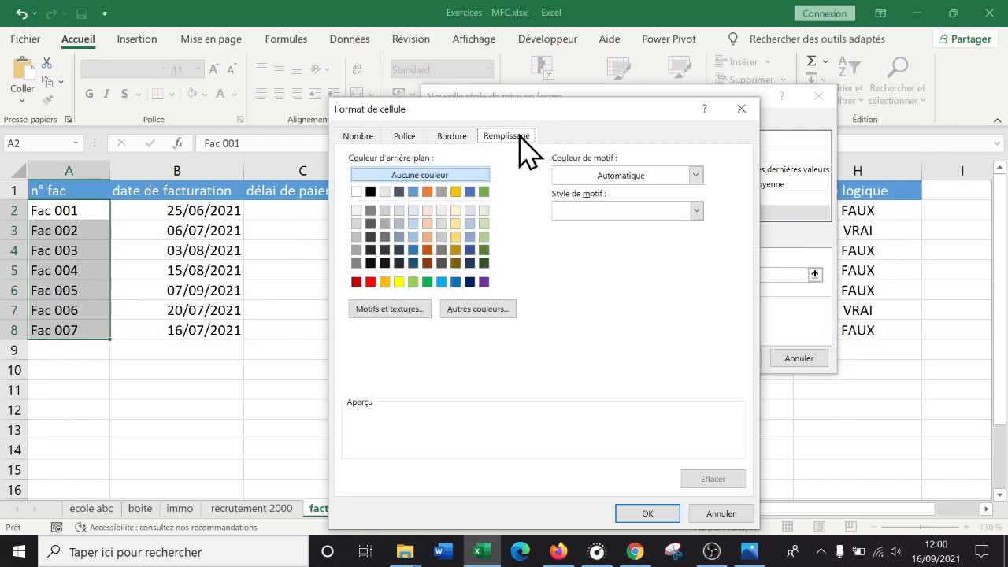
left_click(384, 282)
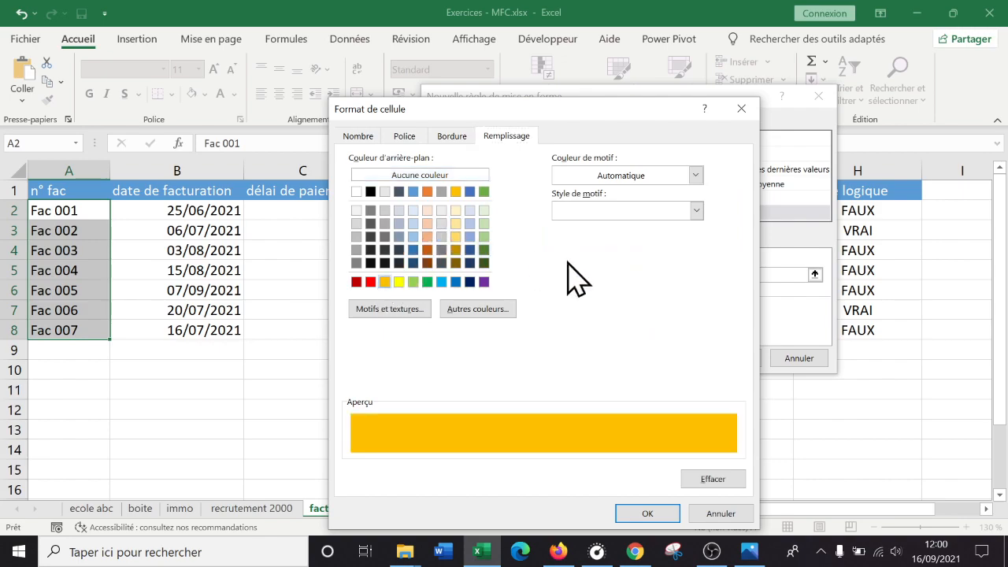
left_click(657, 510)
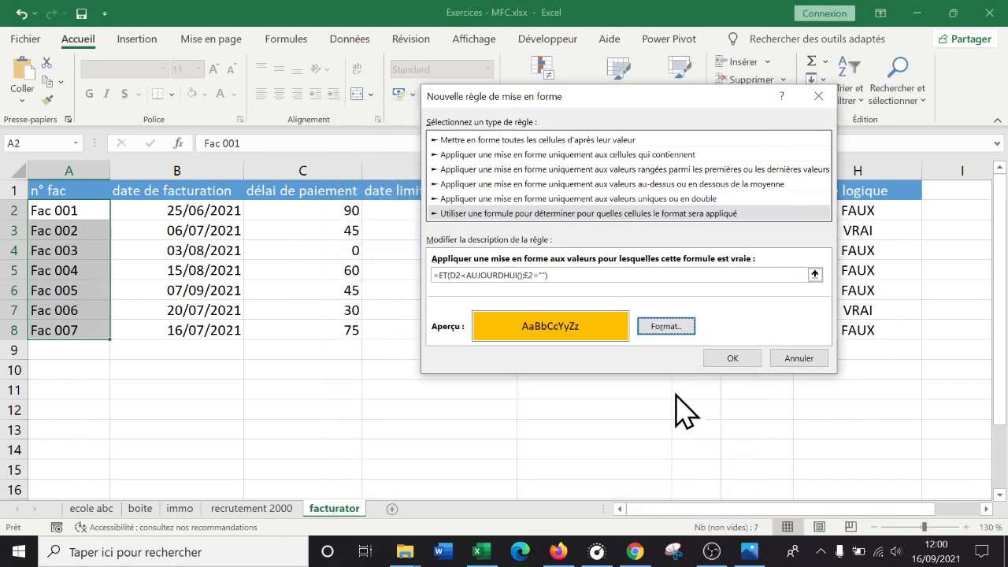
left_click(733, 359)
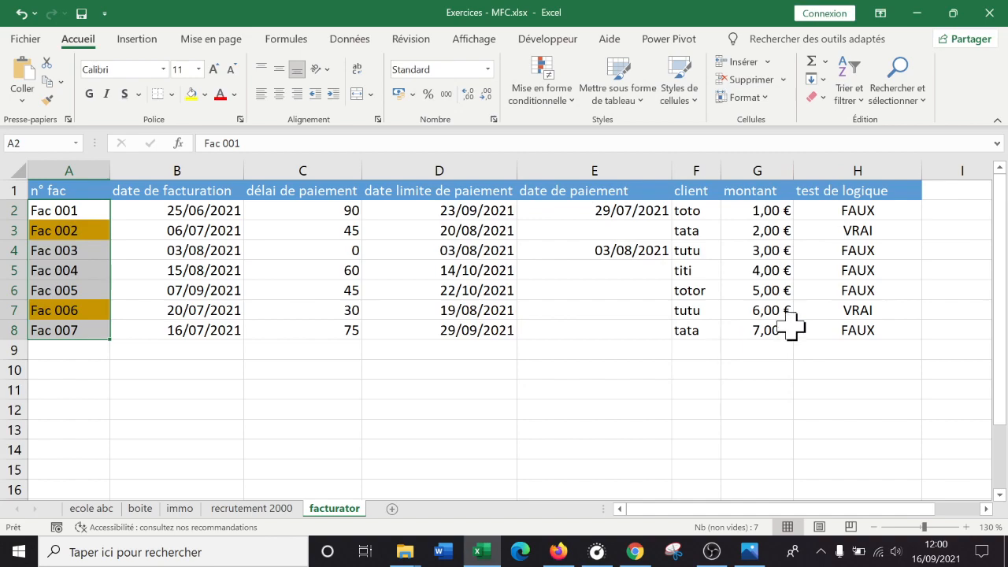
- Compare the highlighted invoice numbers with the logic test results in the rows of Fac 002 and Fac 006
left_click(831, 249)
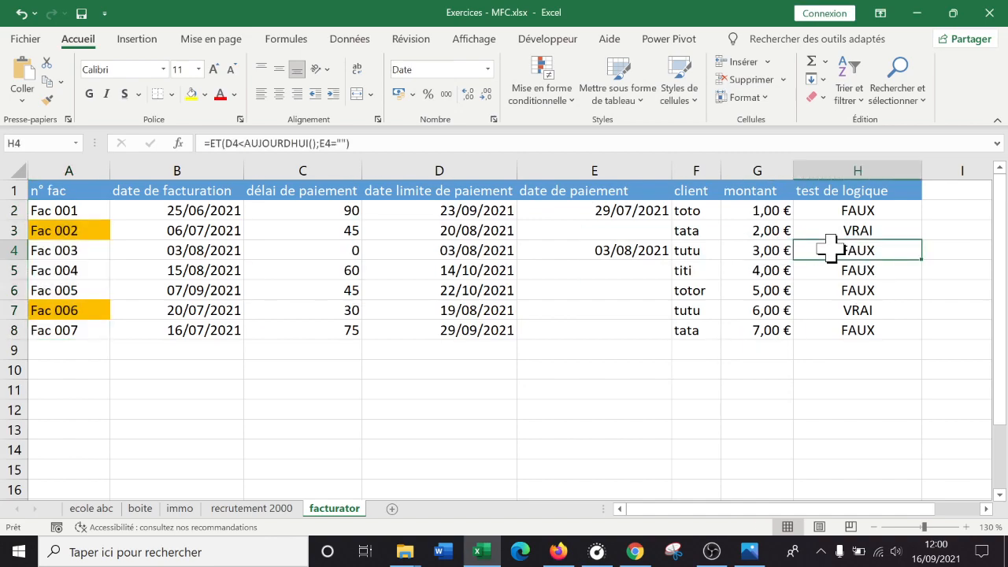
left_click(14, 230)
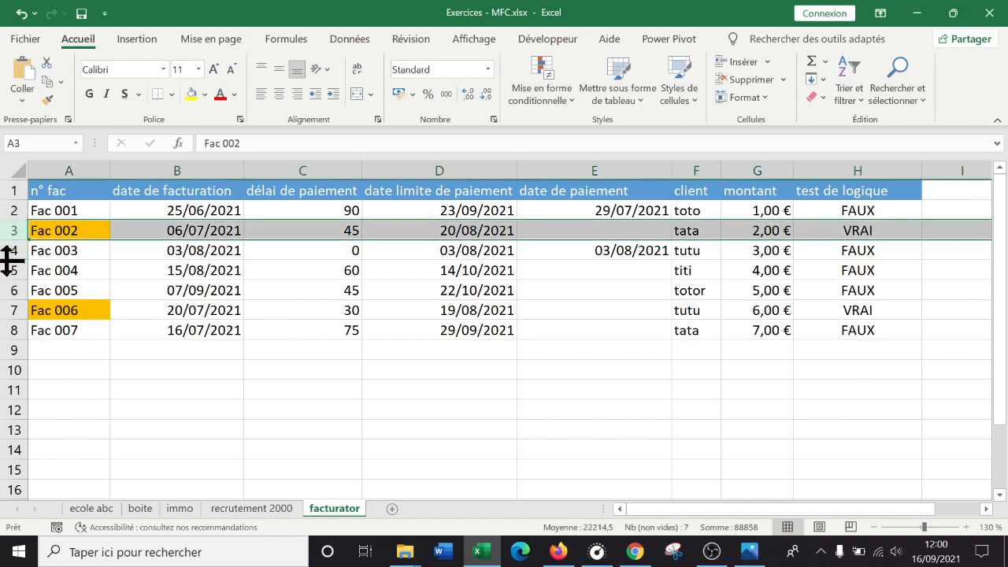
left_click(11, 309)
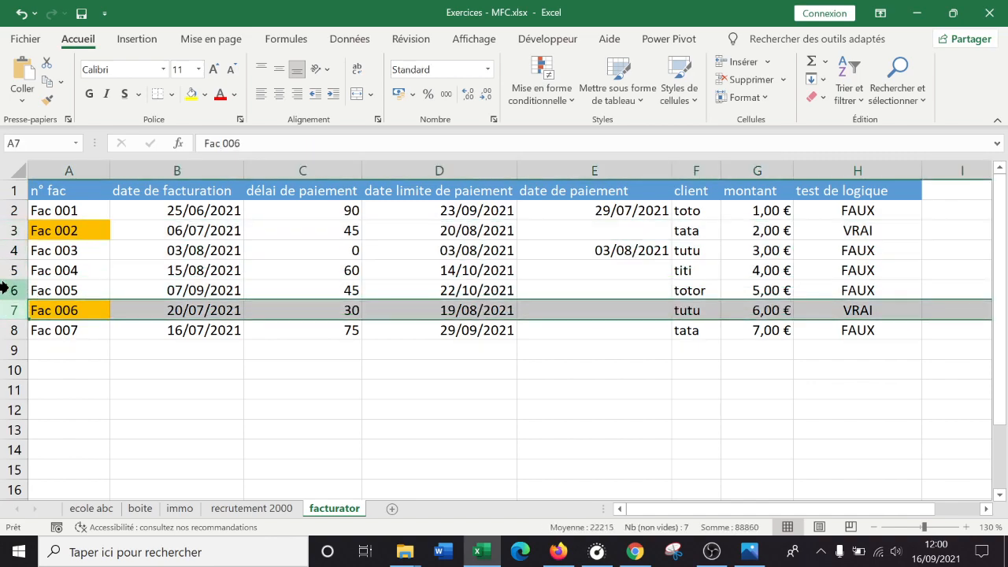
left_click(11, 230)
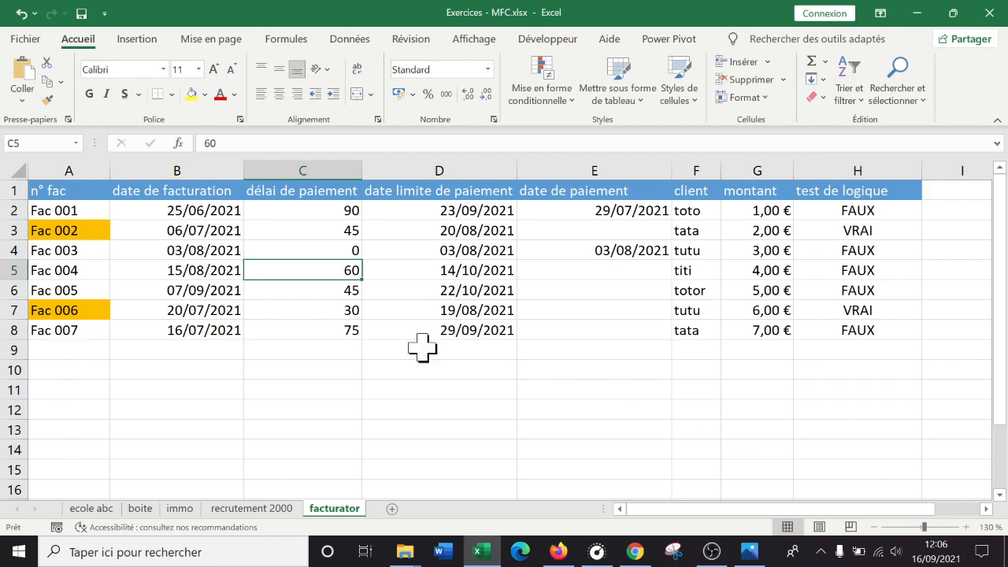
left_click(311, 370)
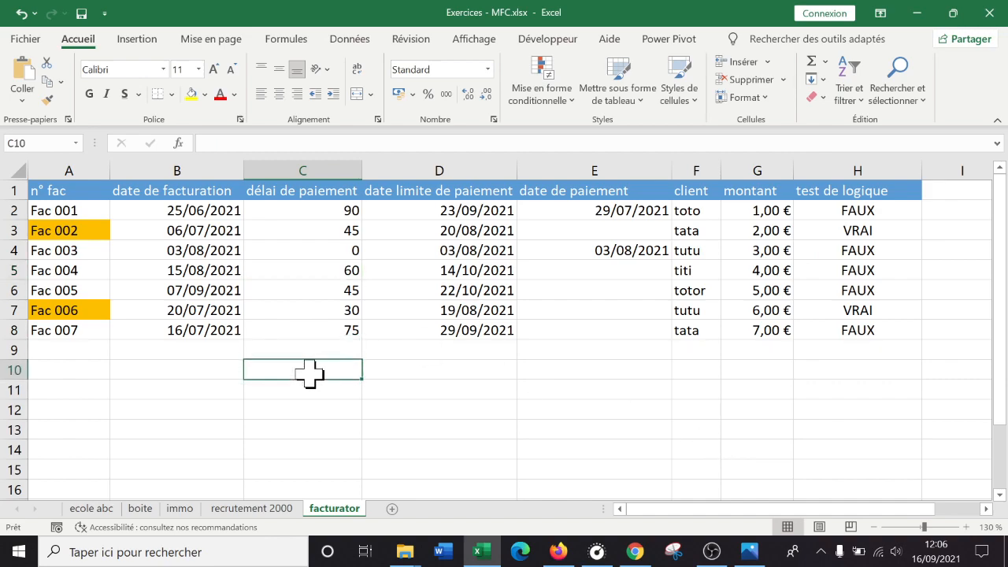
- Draw a straight arrow about 3.16 cm high and 8.63 cm wide from the Fac 007 cell to D2, and delete it
mouse_move(82, 211)
left_mouse_down()
mouse_move(86, 331)
mouse_move(81, 213)
left_mouse_up()
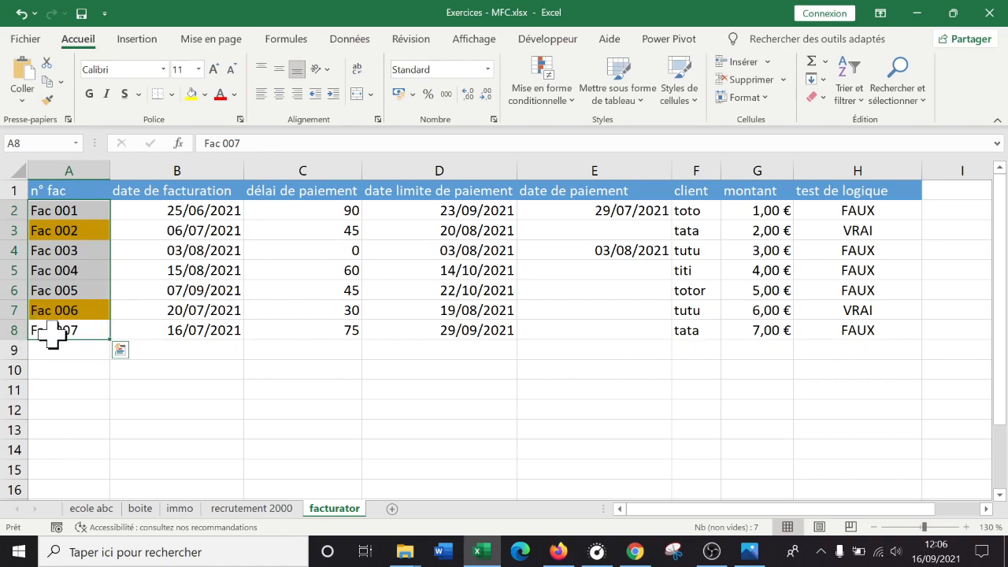
left_click(142, 37)
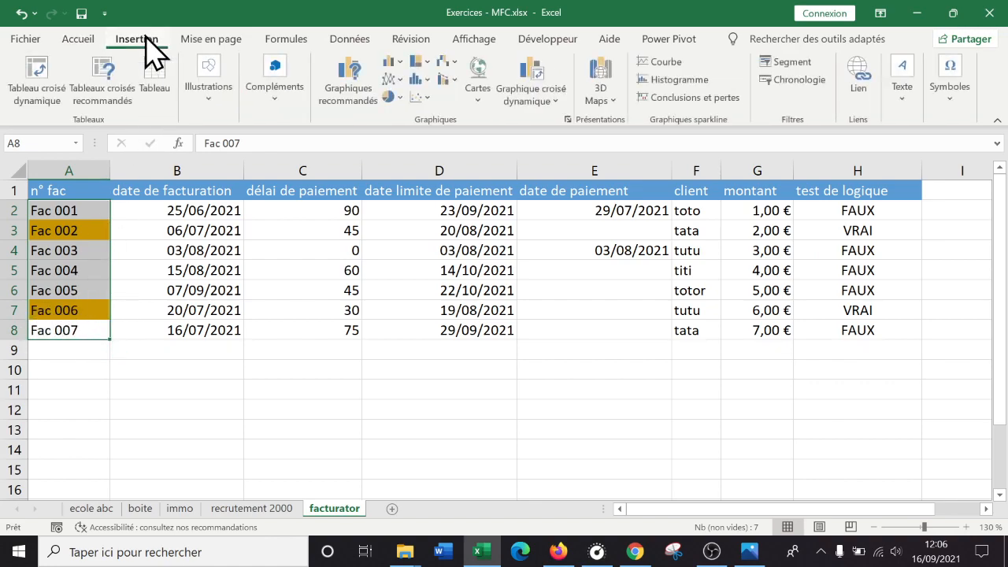
left_click(210, 90)
left_click(235, 149)
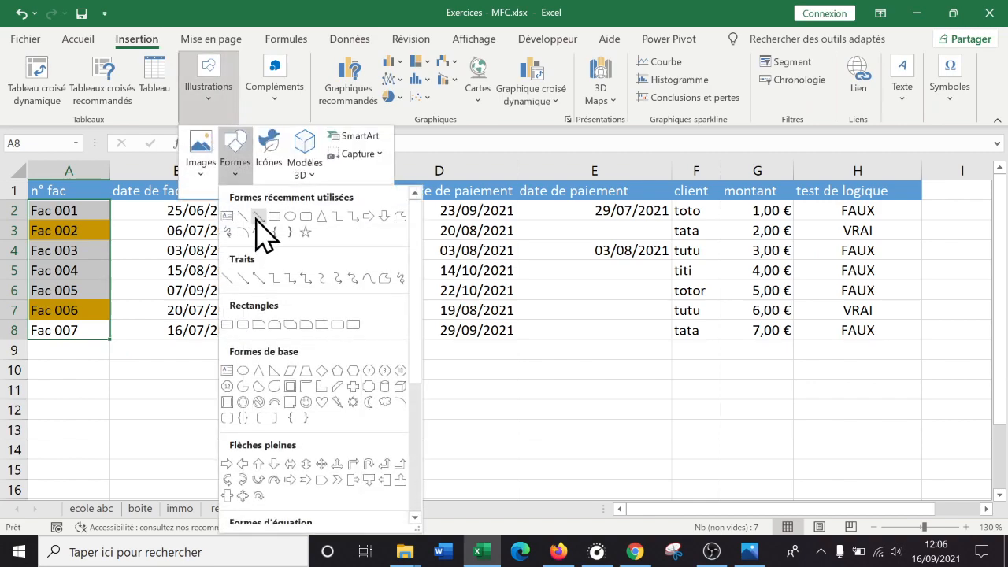
left_click(265, 227)
mouse_move(100, 331)
left_mouse_down()
mouse_move(556, 216)
mouse_move(514, 218)
mouse_move(767, 227)
mouse_move(420, 227)
left_mouse_up()
left_click_drag(418, 212, 431, 211)
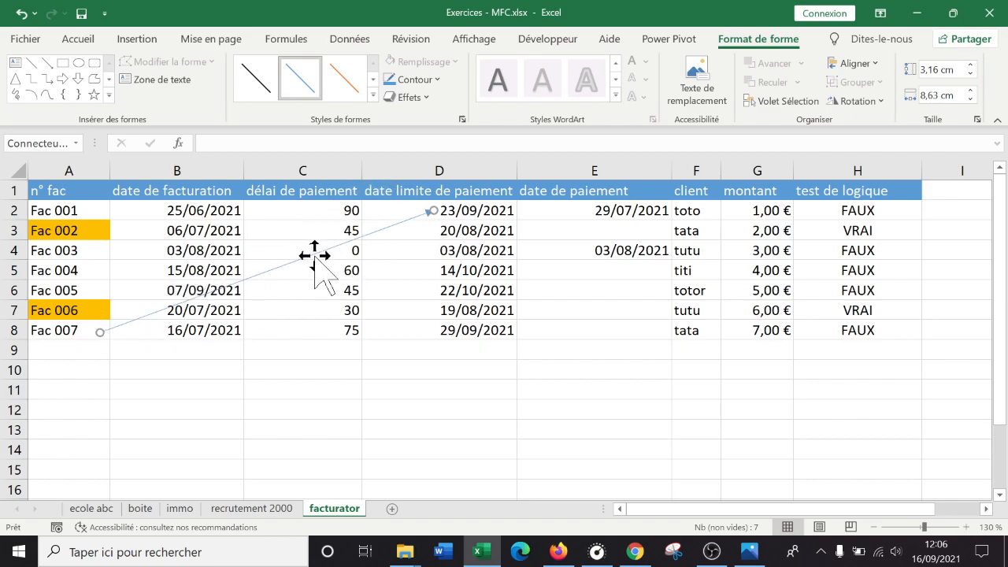
key("Delete")
left_click(245, 432)
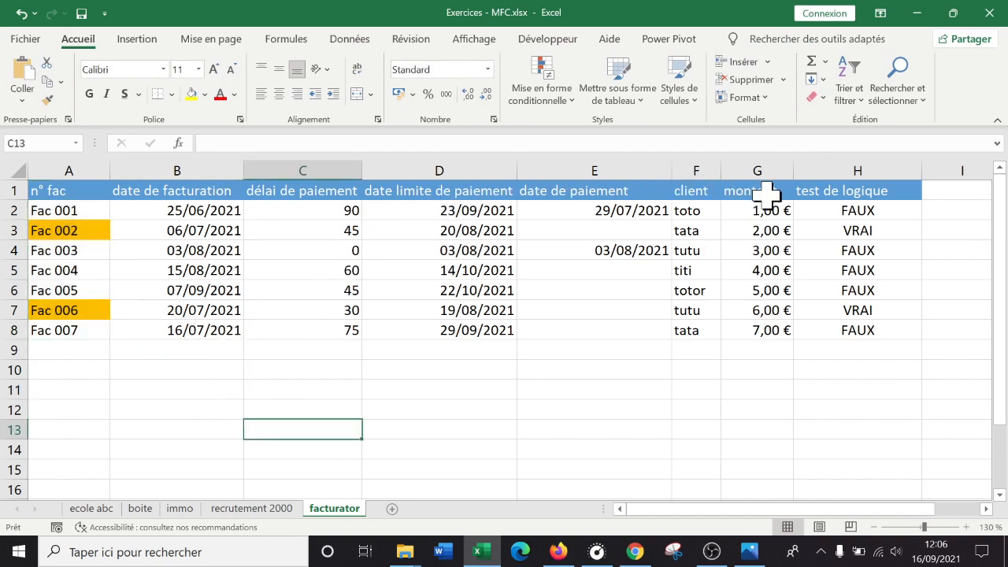
- Review the deadline and payment dates of Fac 001, and copy the full formula text from H2 without changing the cell
left_click(504, 211)
left_click(642, 211)
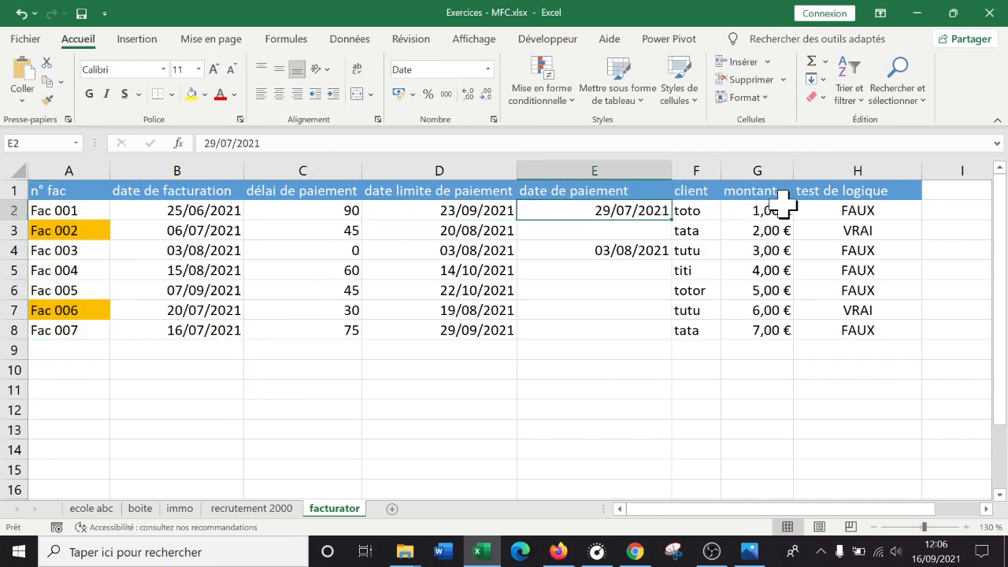
left_click(866, 213)
left_click_drag(404, 142, 136, 149)
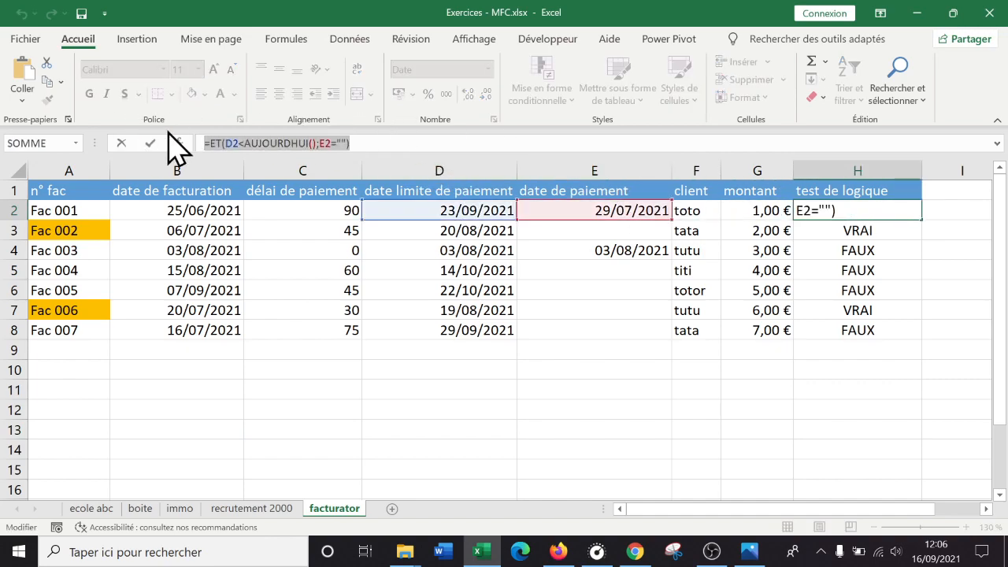
right_click(271, 146)
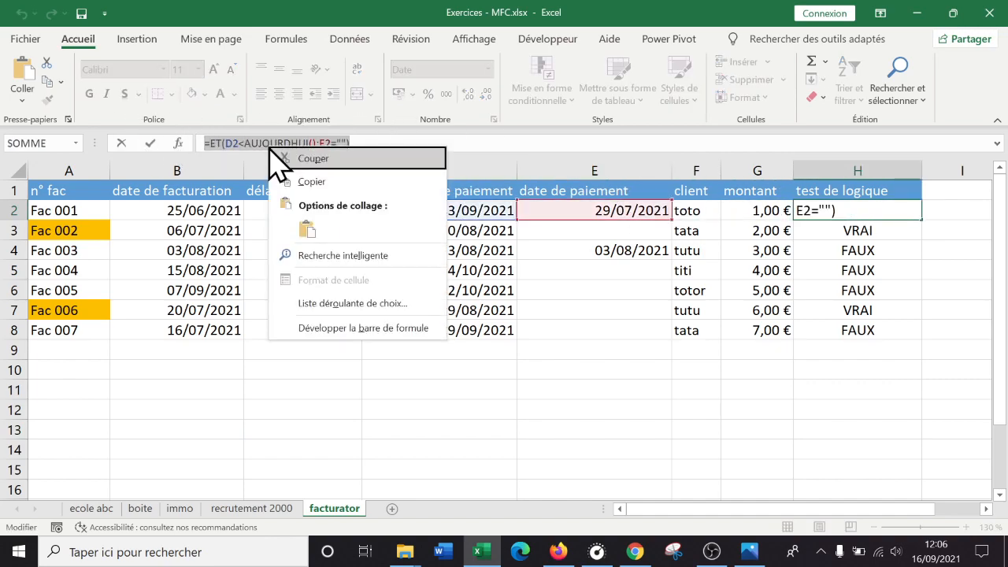
left_click(327, 183)
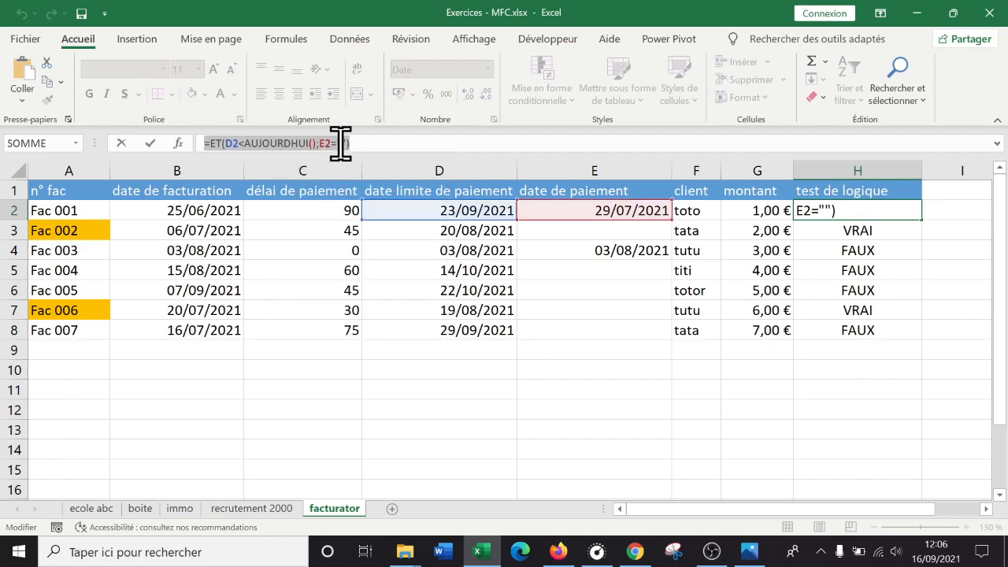
key("Escape")
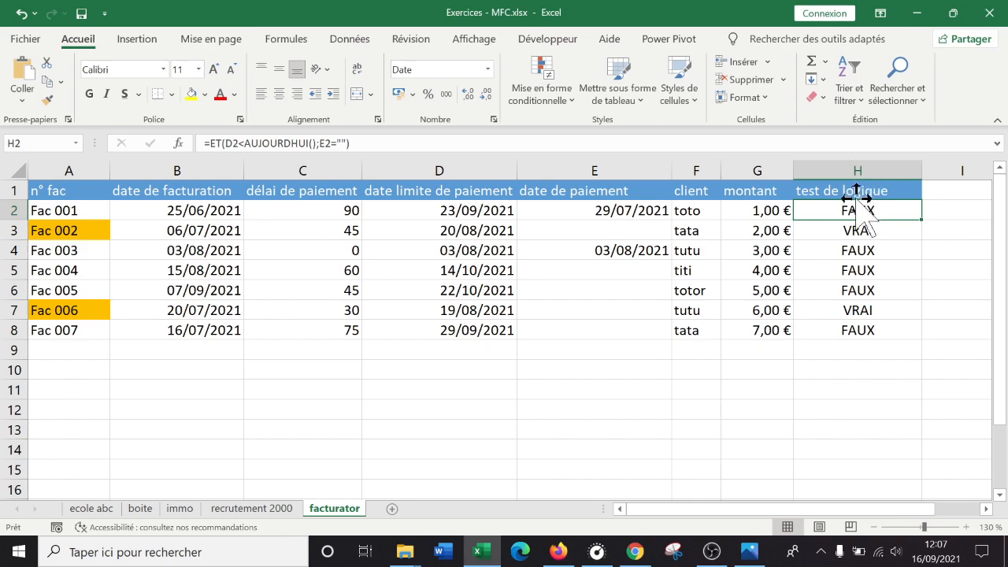
- Test the rule by setting the payment delay of Fac 005 in C6 to 0, and undo the change
left_click(454, 364)
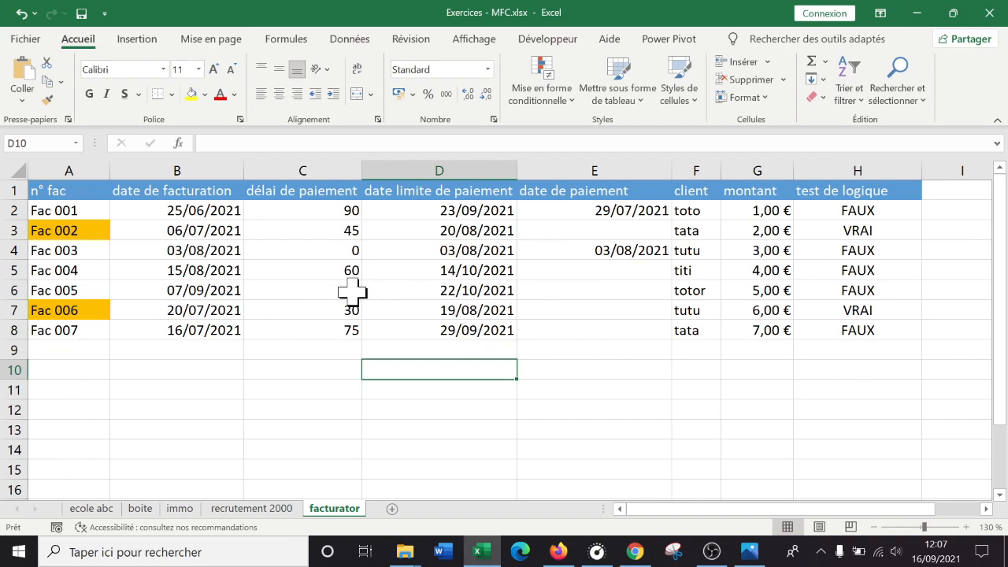
left_click(327, 291)
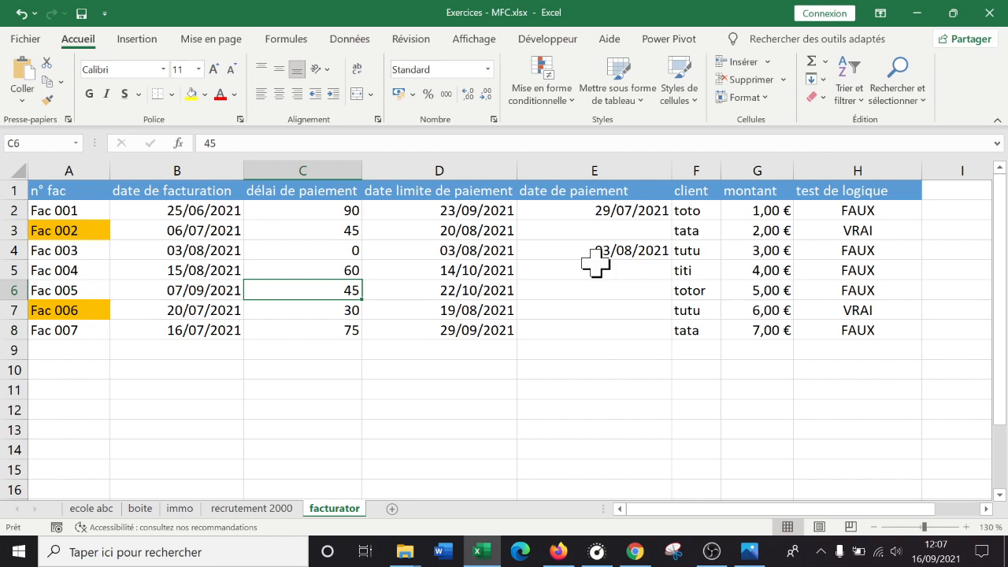
type("10")
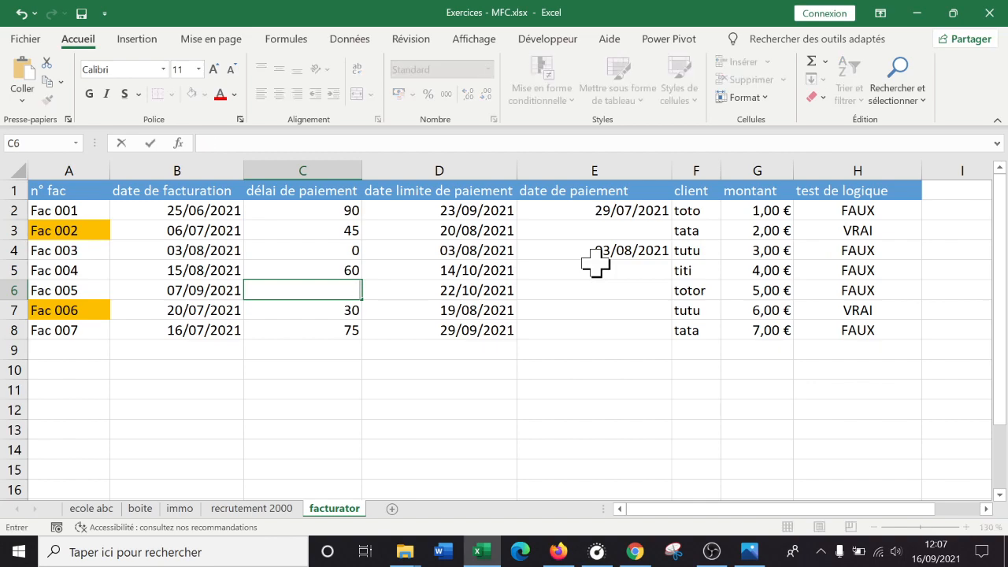
key("Return")
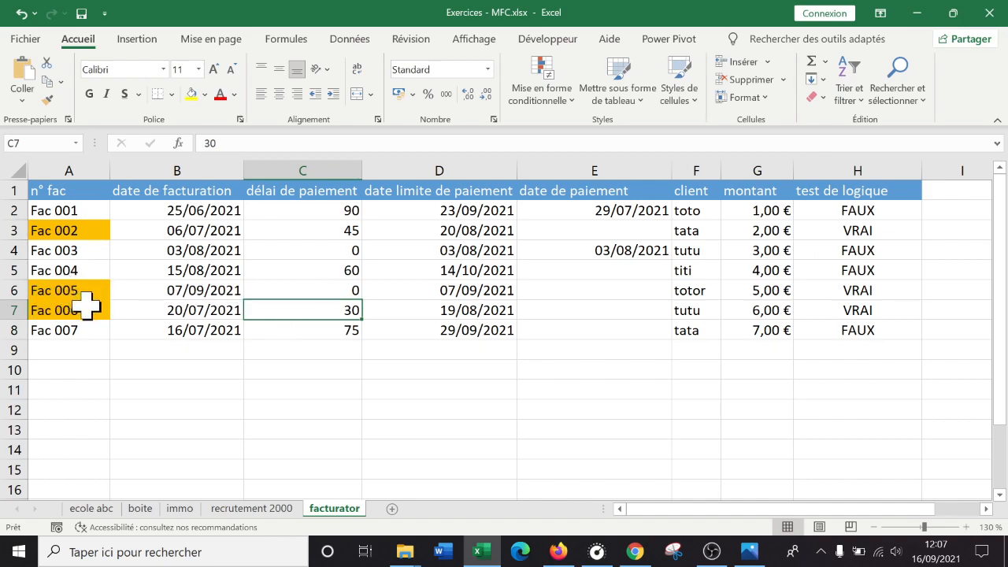
key("ctrl+z")
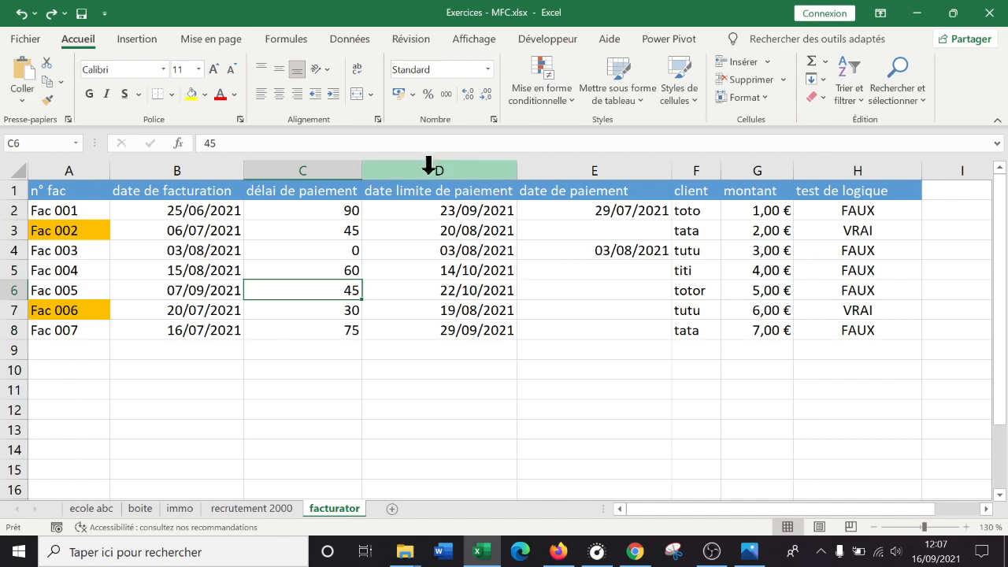
- Examine how far the orange highlighting extends across the rows of Fac 002 and Fac 006
left_click(79, 227)
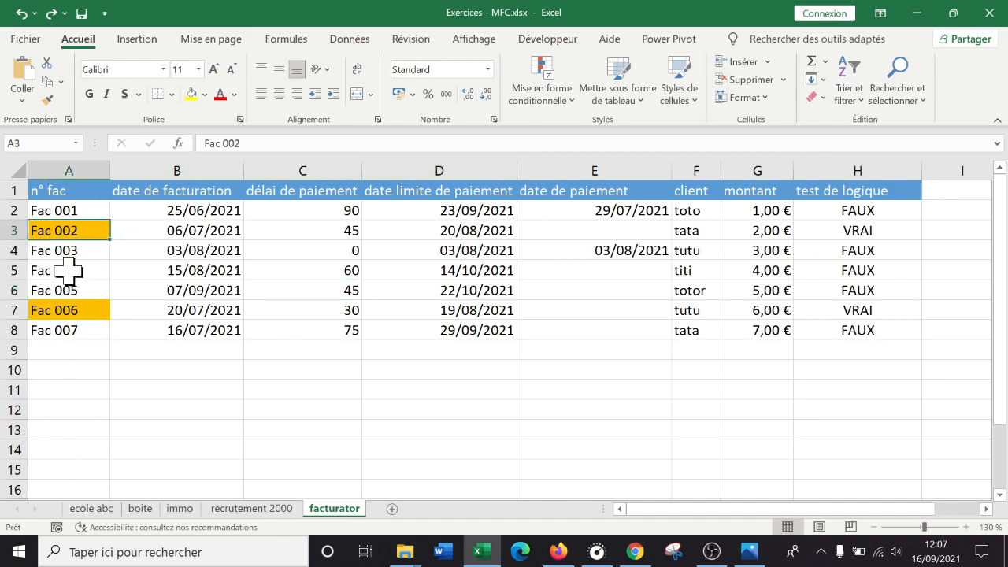
left_click(82, 310)
left_click(93, 228)
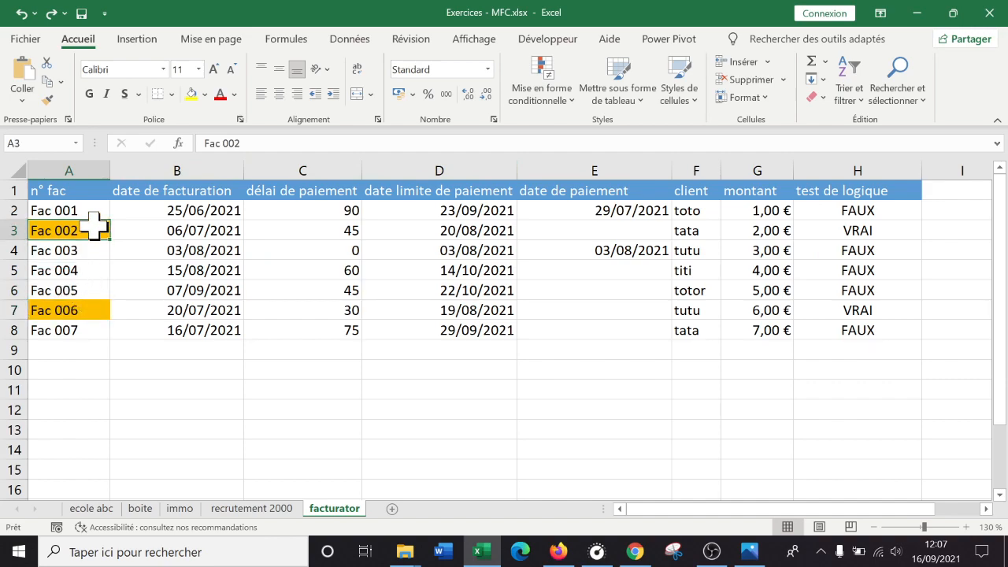
left_click_drag(109, 230, 846, 232)
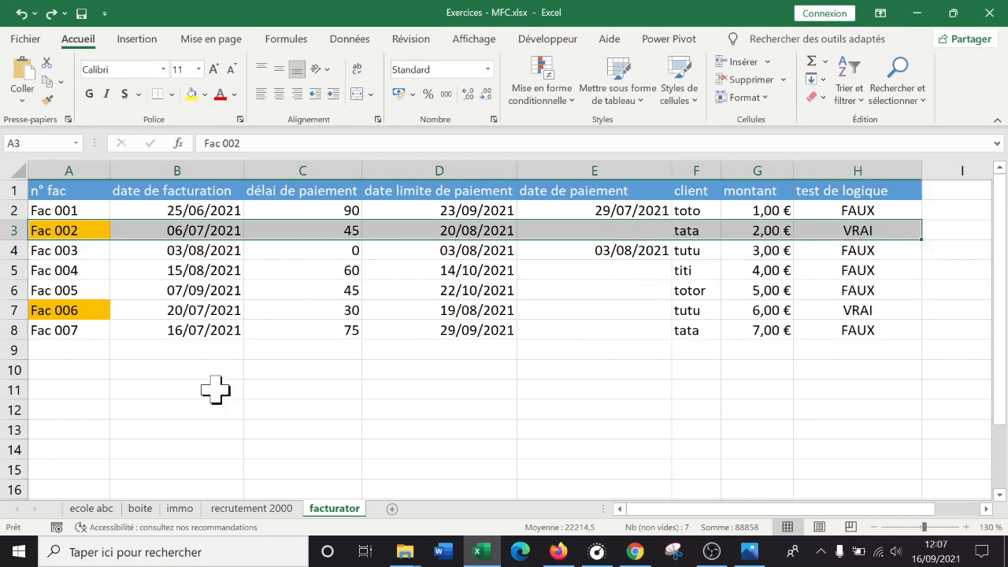
left_click(167, 365)
left_click(104, 313)
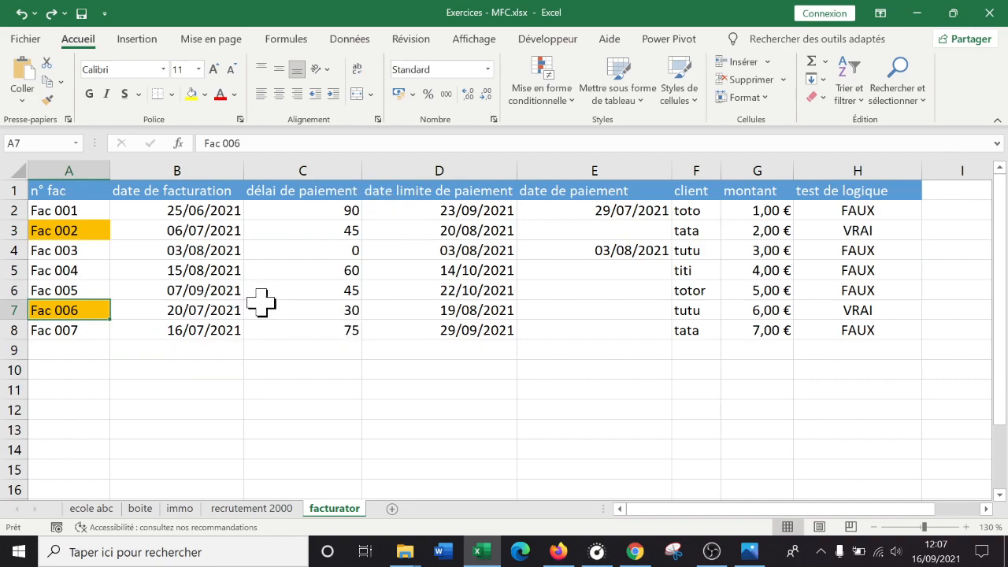
- Review the formula in H2 without changing it, and clear the conditional formatting rules from the entire sheet
left_click(890, 211)
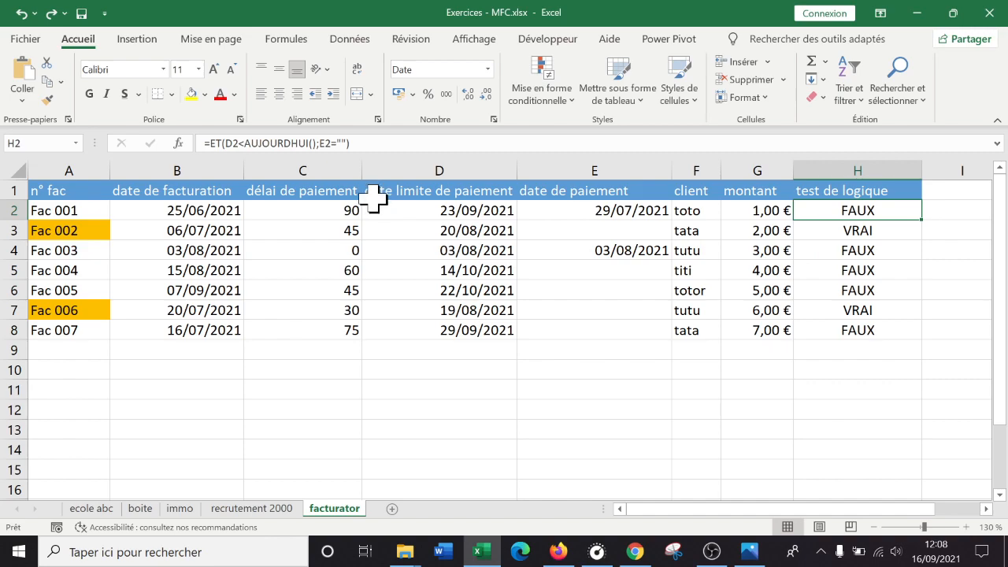
left_click_drag(399, 142, 181, 137)
key("ctrl+c")
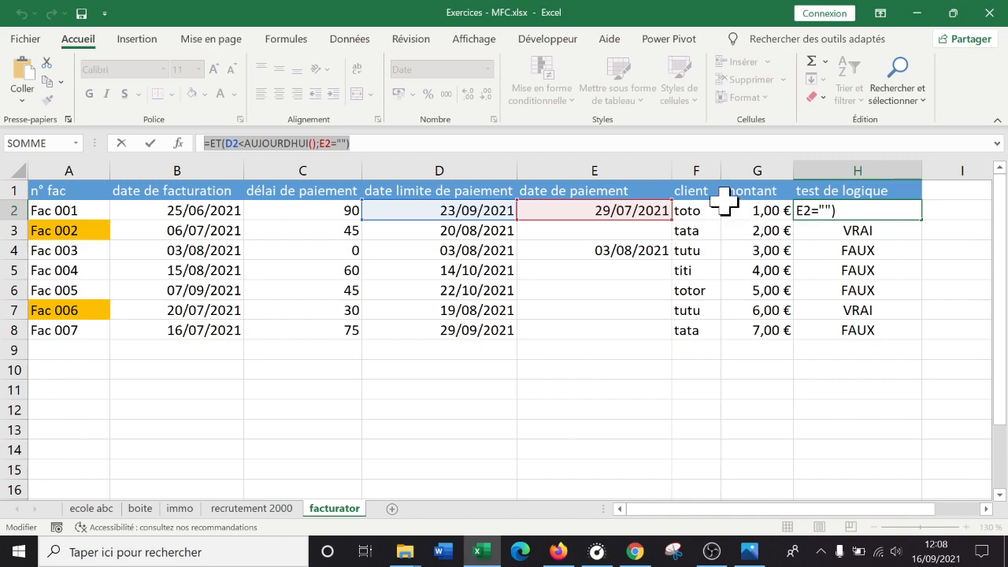
key("Escape")
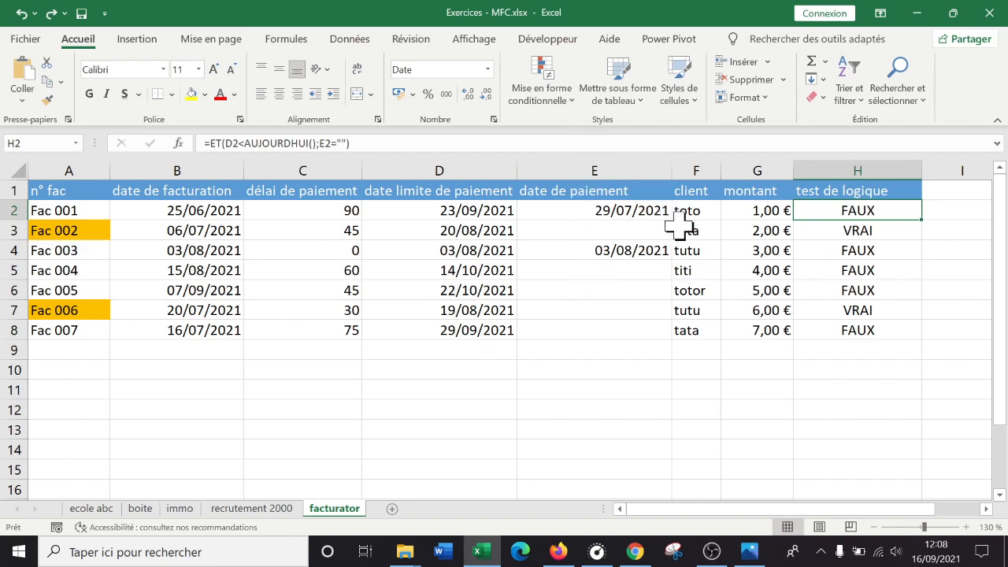
left_click(549, 108)
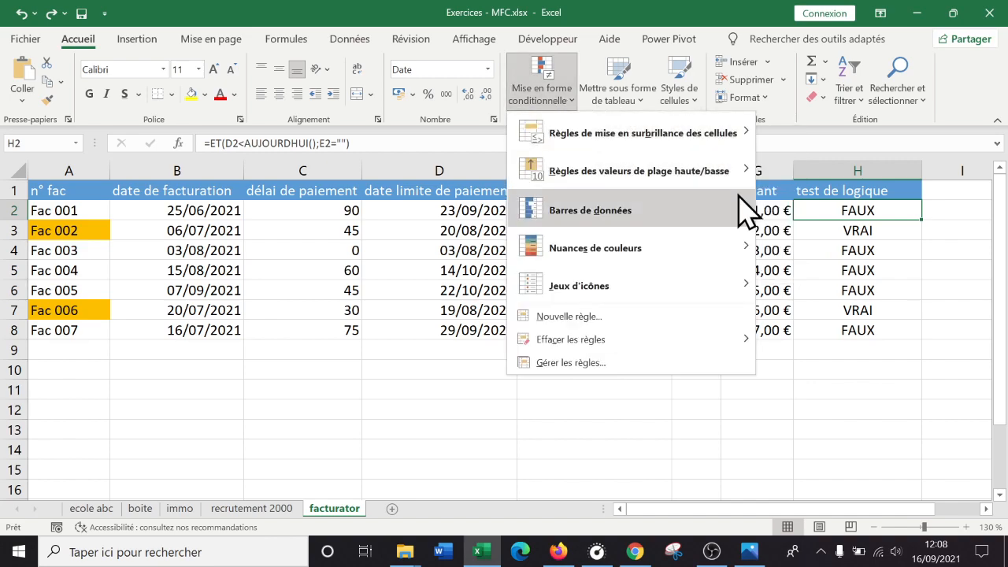
mouse_move(629, 336)
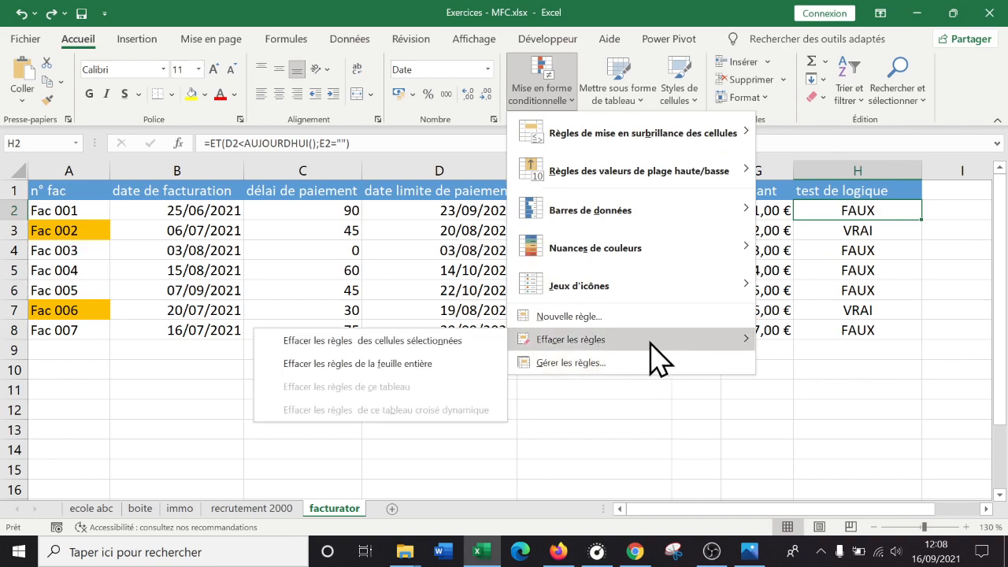
left_click(394, 364)
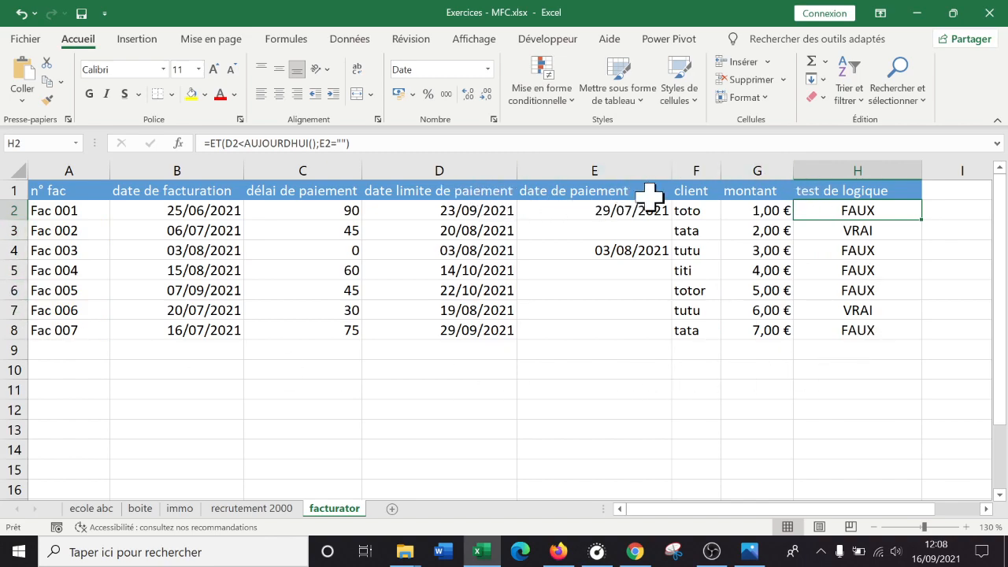
- Copy the full formula text from H2 and leave the cell unchanged
left_click(743, 407)
left_click(779, 210)
left_click(856, 209)
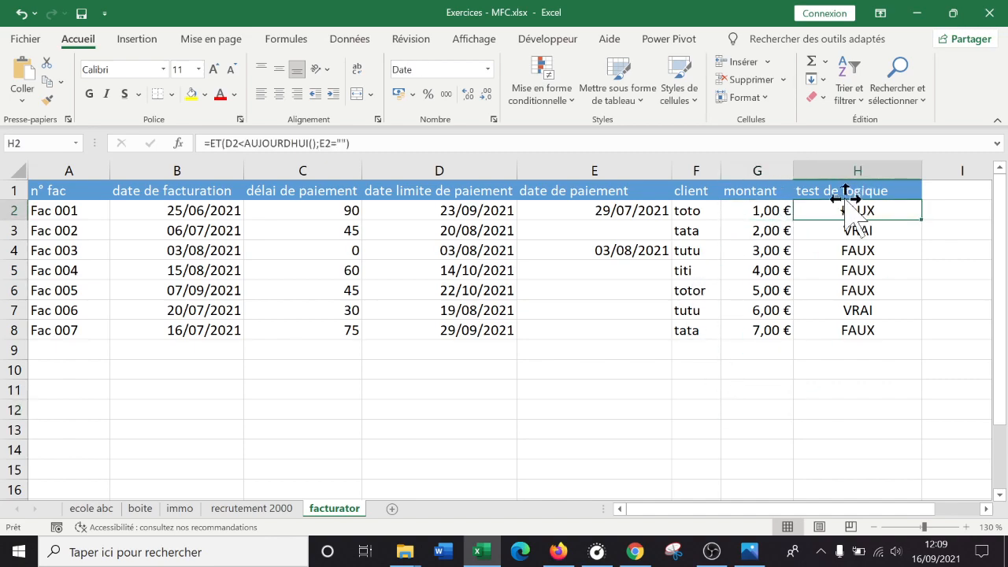
left_click(374, 144)
left_click_drag(196, 126, 241, 121)
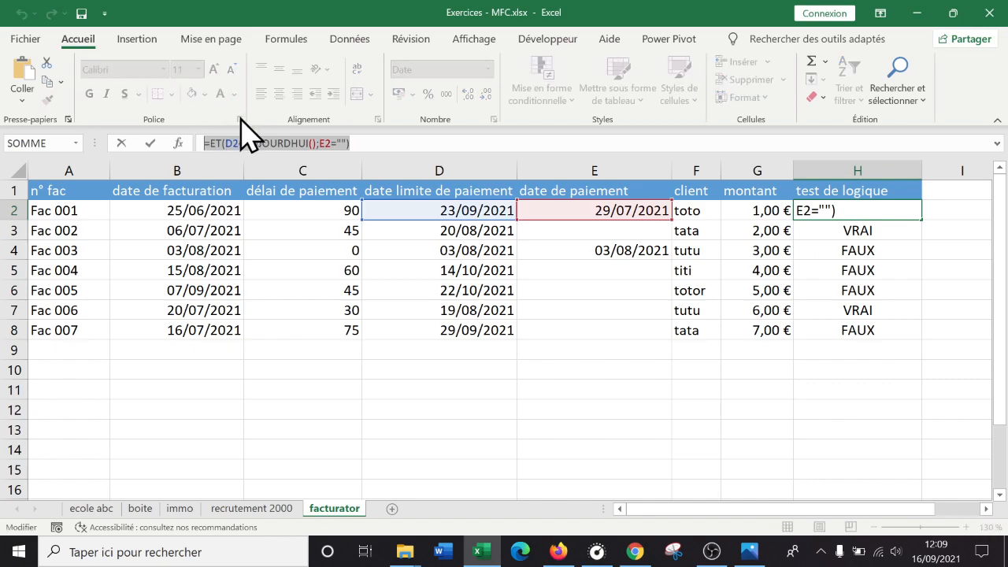
right_click(301, 142)
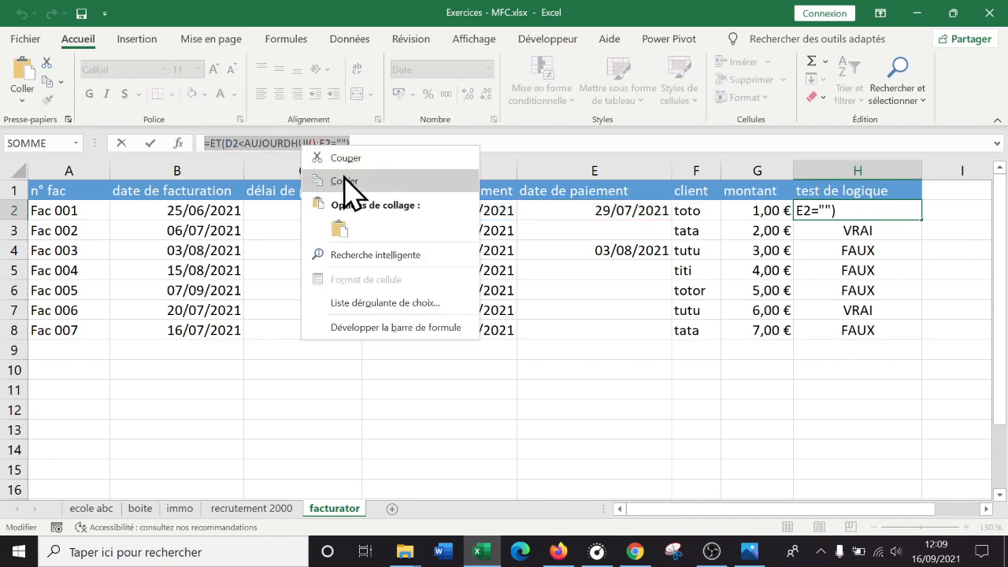
left_click(349, 183)
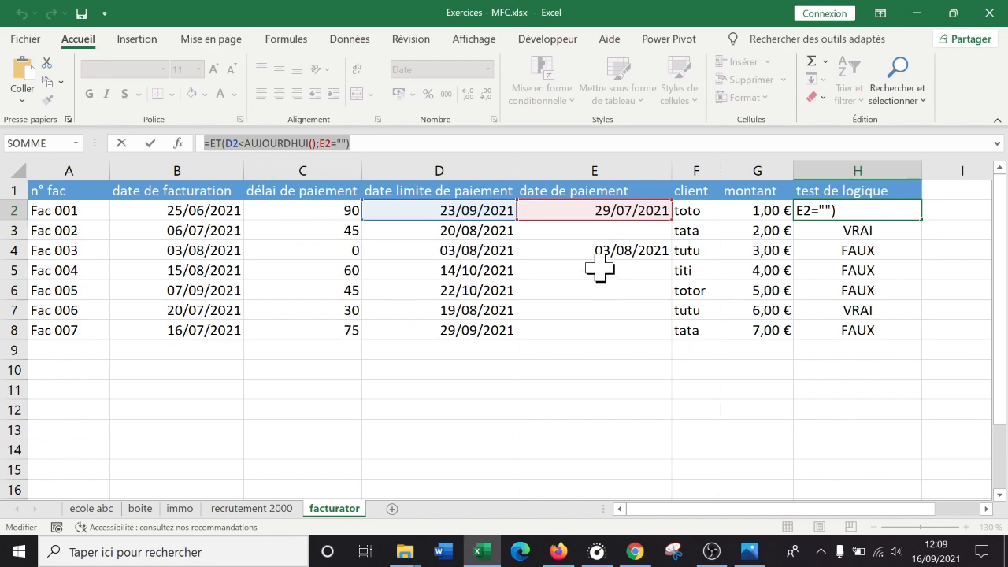
key("Escape")
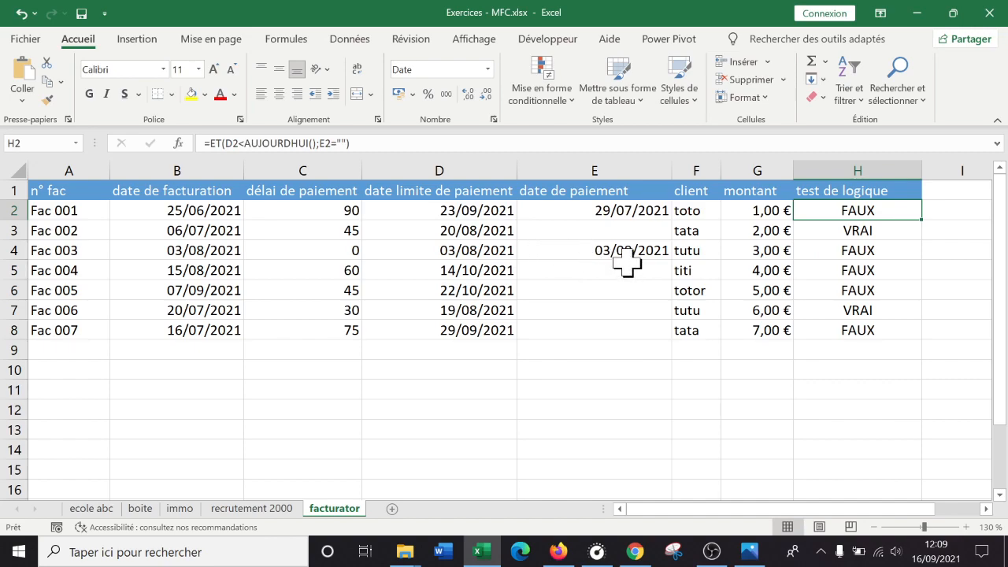
- Try out different selections of the invoice table, from the invoice number column alone to the whole table with and without headers
left_click_drag(90, 211, 68, 327)
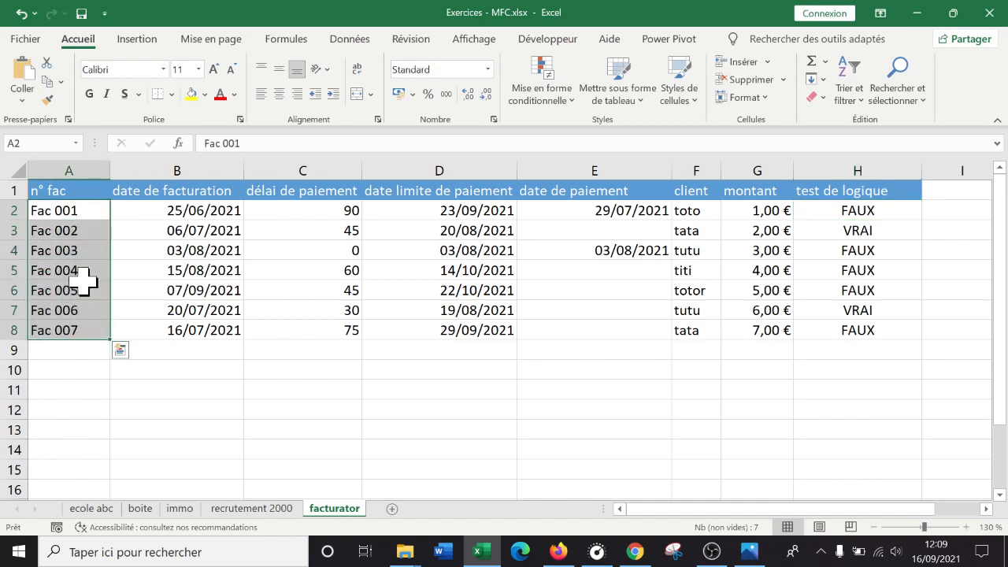
left_click_drag(79, 206, 817, 322)
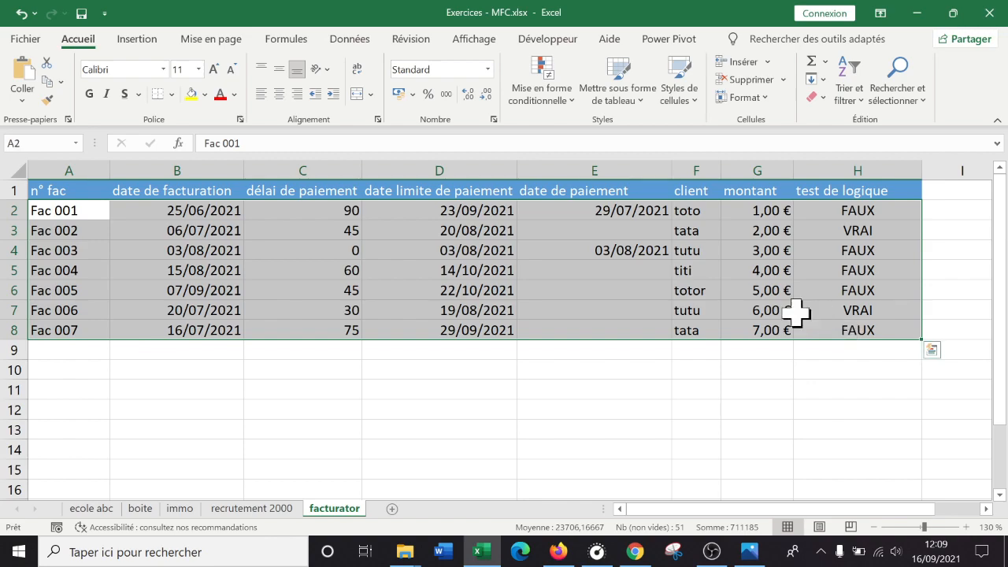
left_click(230, 288)
left_click_drag(83, 210, 839, 331)
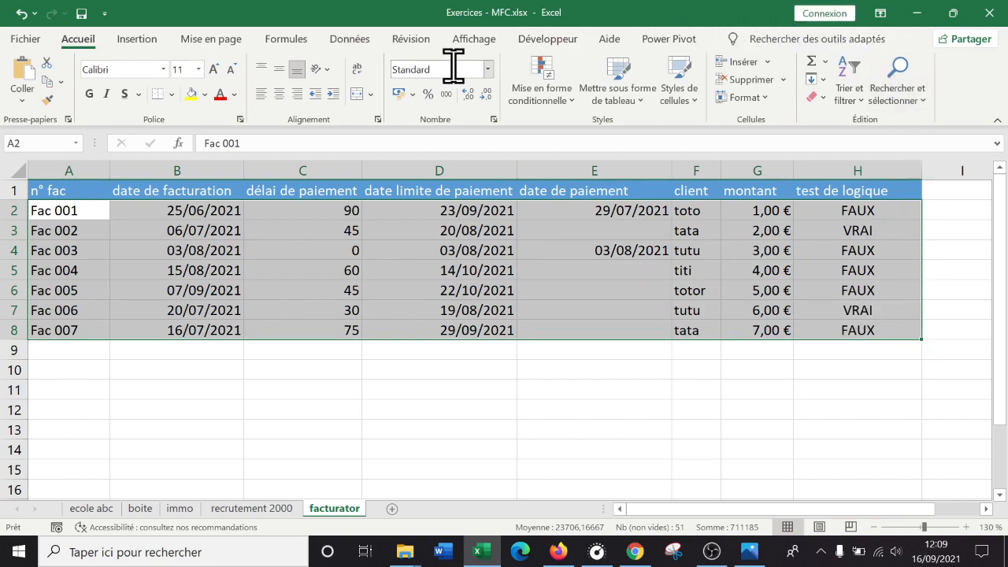
left_click_drag(176, 210, 182, 270)
left_click(43, 191)
left_click_drag(43, 191, 856, 338)
left_click_drag(60, 207, 63, 223)
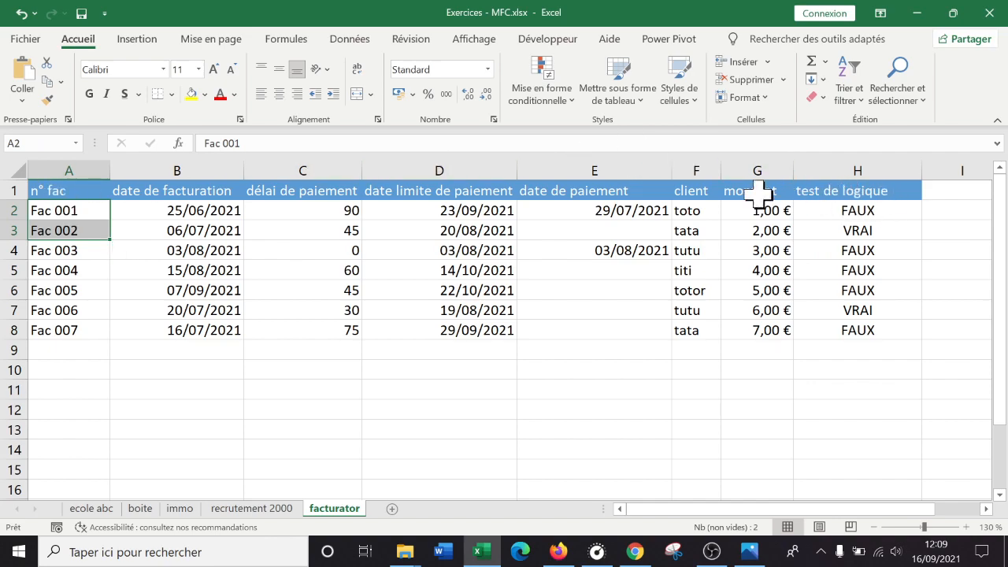
- Start a new formula-based conditional formatting rule for A2:H8 and paste =ET(D2<AUJOURDHUI();E2="") as its formula
left_click(68, 206)
left_click_drag(69, 206, 847, 324)
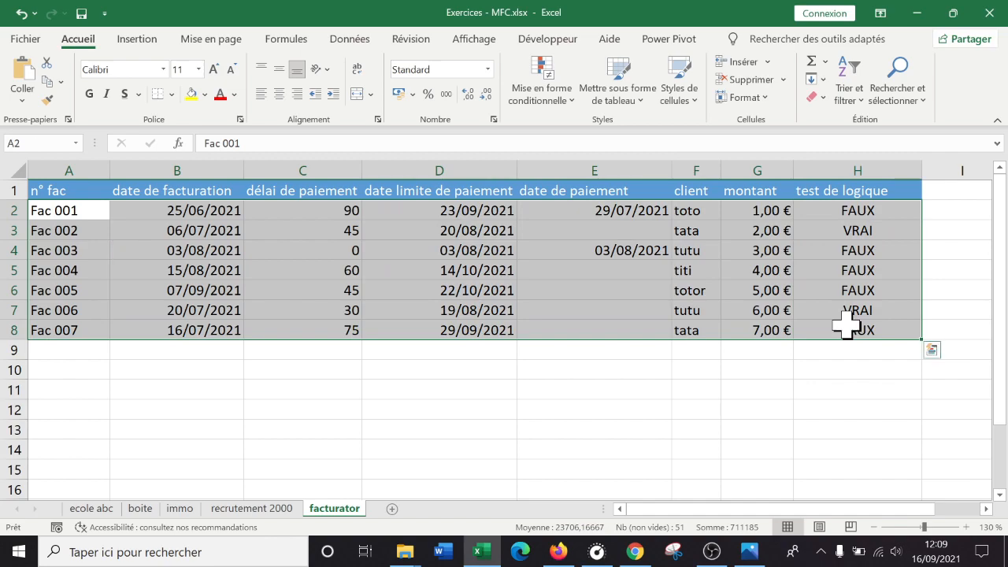
left_click(570, 98)
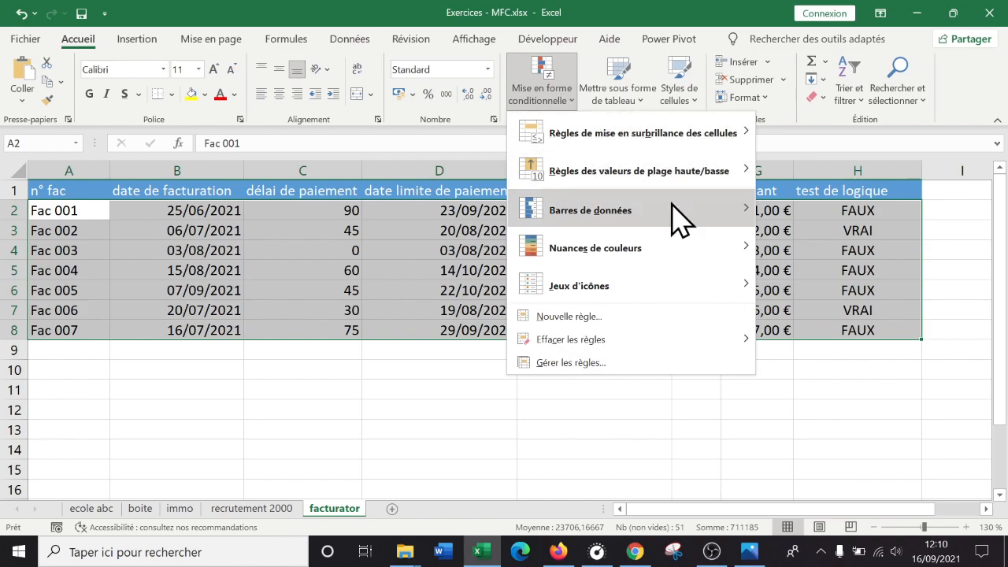
left_click(622, 313)
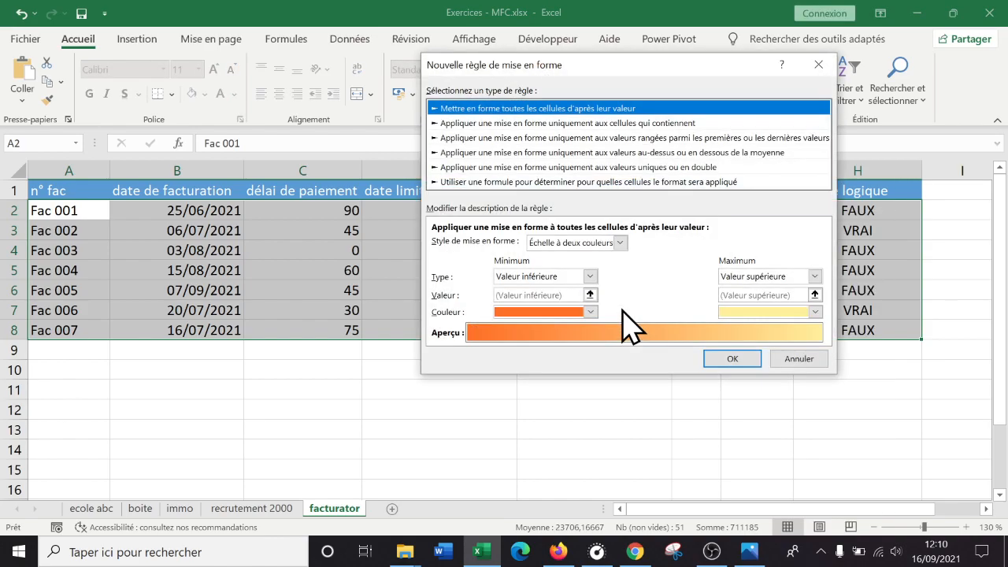
left_click(533, 182)
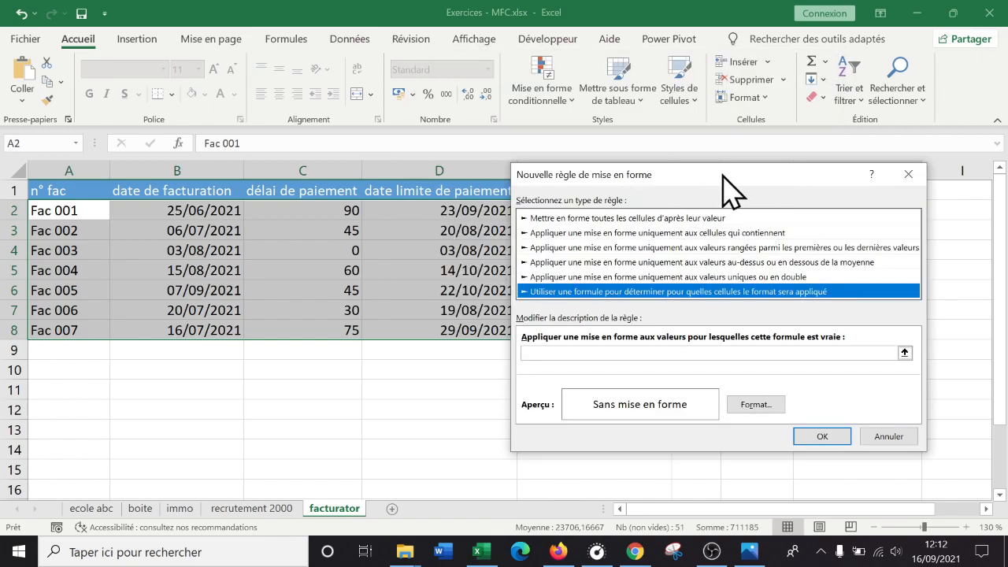
left_click_drag(720, 176, 700, 112)
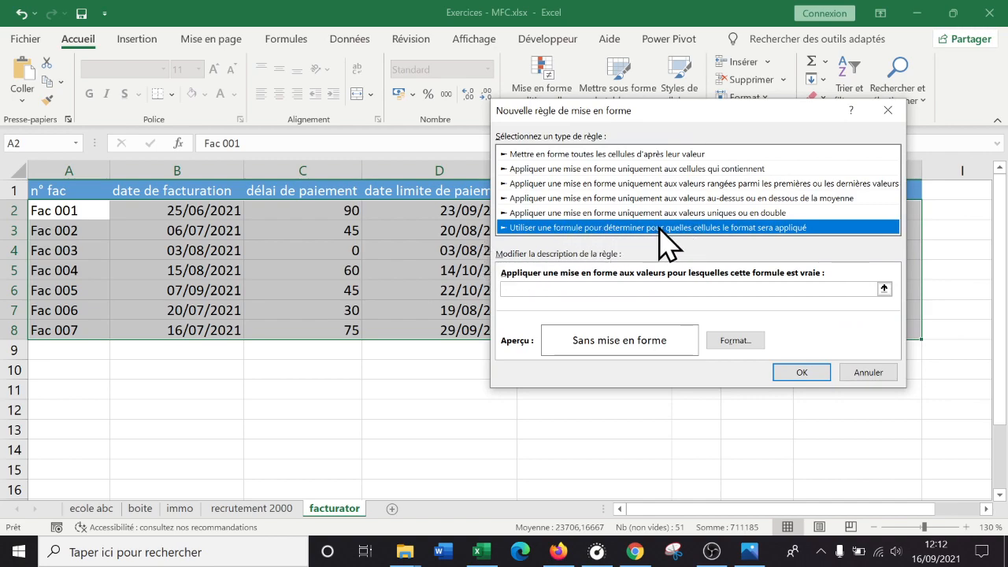
key("ctrl+v")
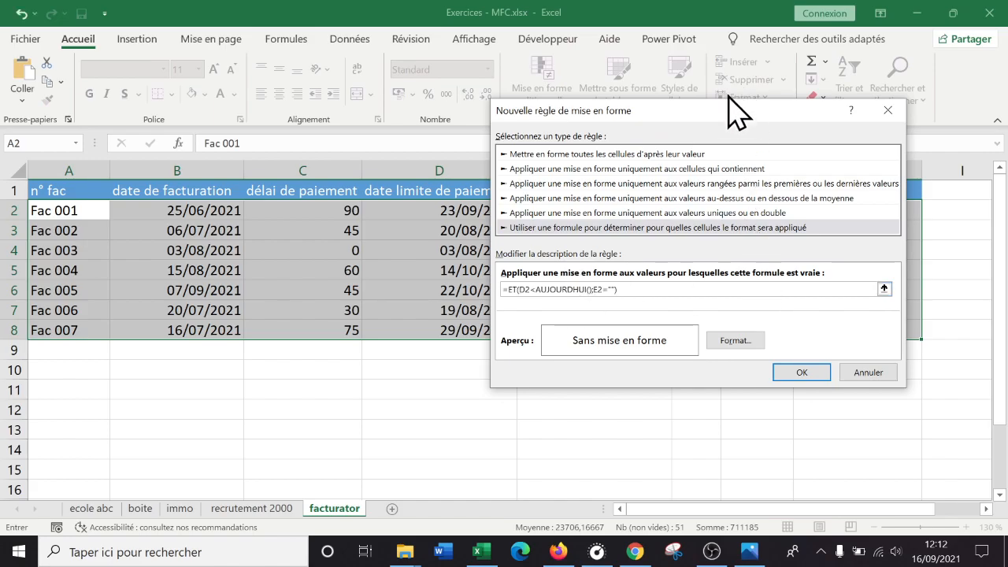
- Examine how the rule formula's D2 and E2 references relate to the deadline and payment date cells across the selected table
left_click_drag(727, 113, 465, 145)
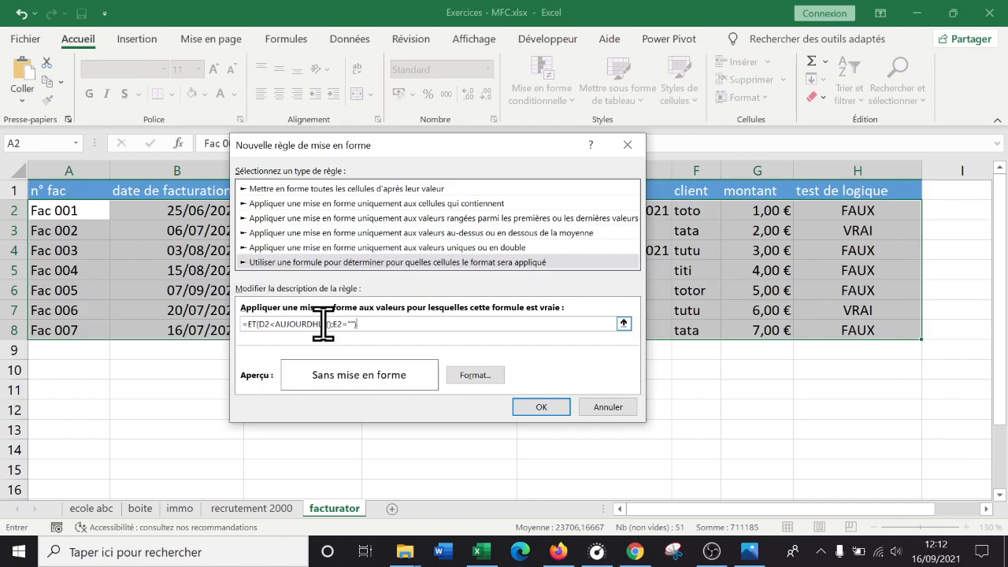
left_click_drag(488, 145, 586, 166)
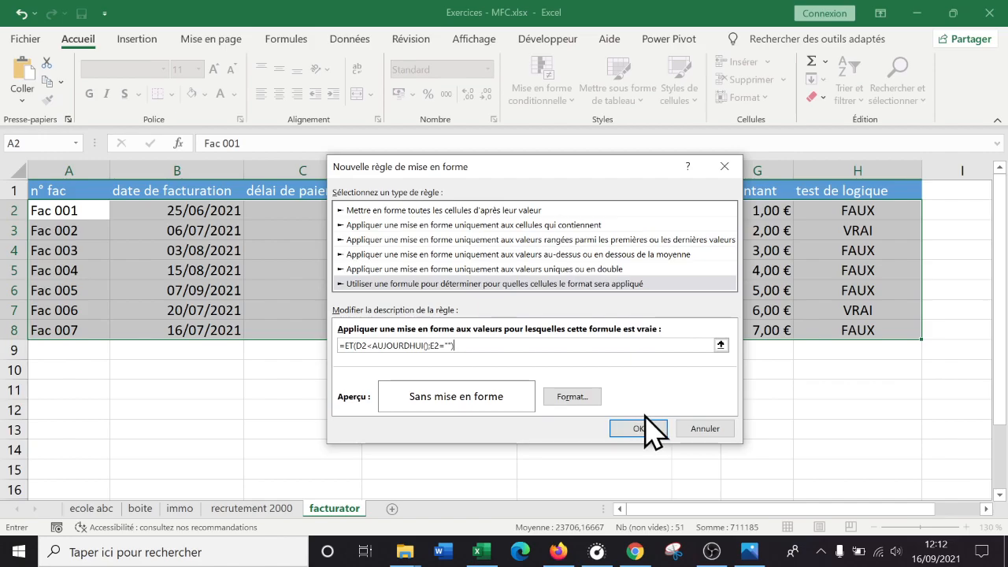
left_click_drag(586, 164, 492, 235)
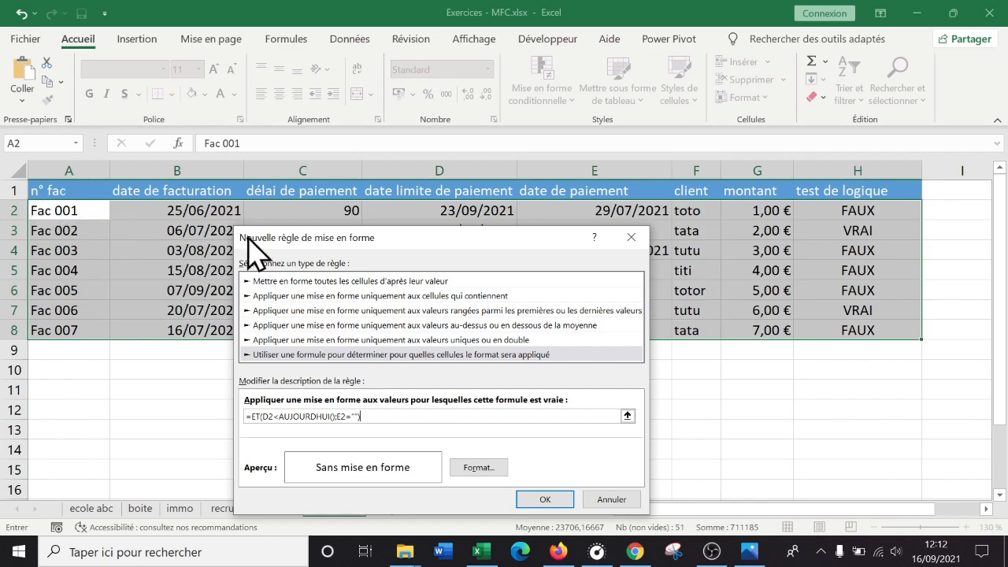
left_click_drag(479, 253, 532, 263)
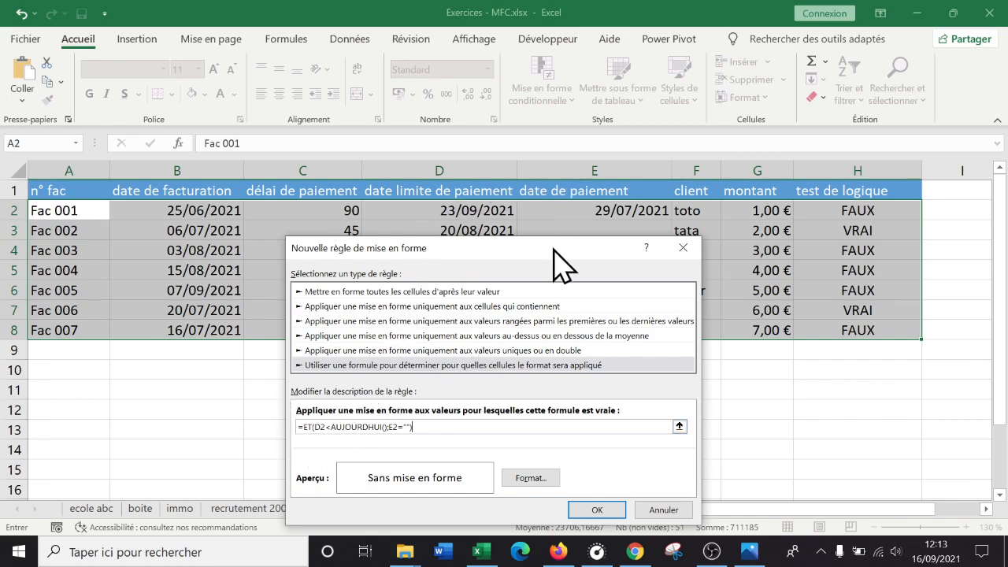
left_click_drag(554, 248, 550, 251)
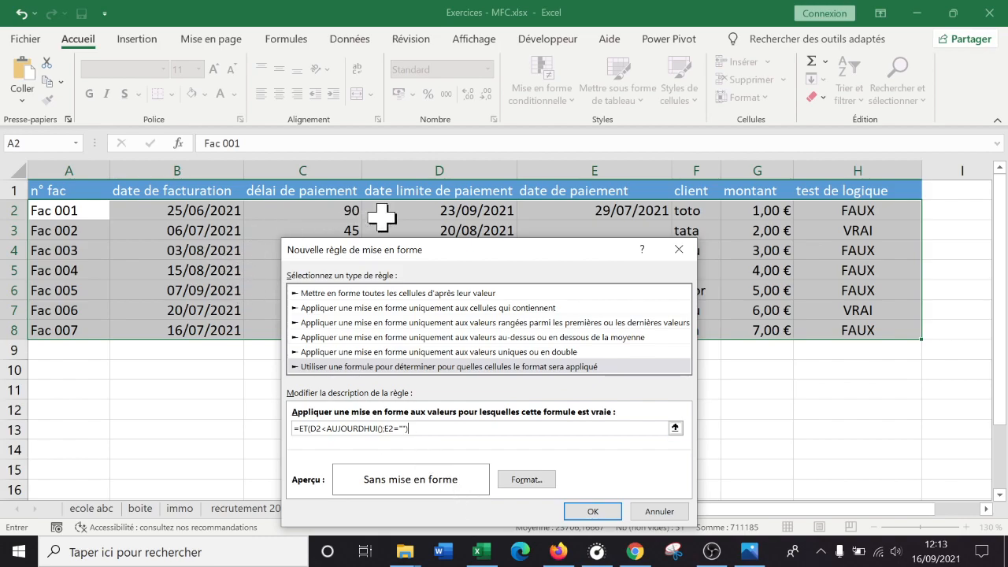
left_click_drag(482, 251, 514, 259)
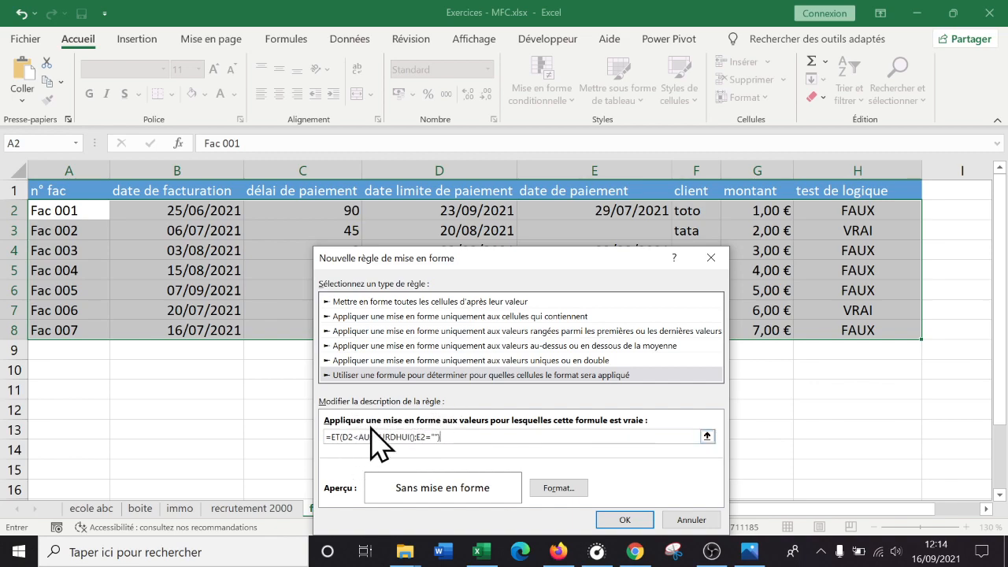
left_click_drag(497, 263, 454, 266)
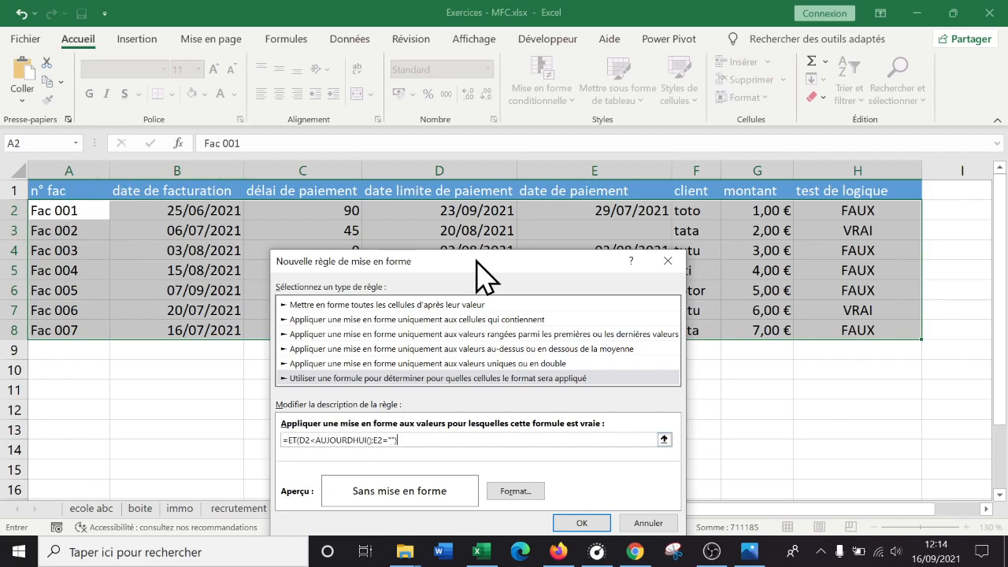
left_click_drag(482, 261, 463, 260)
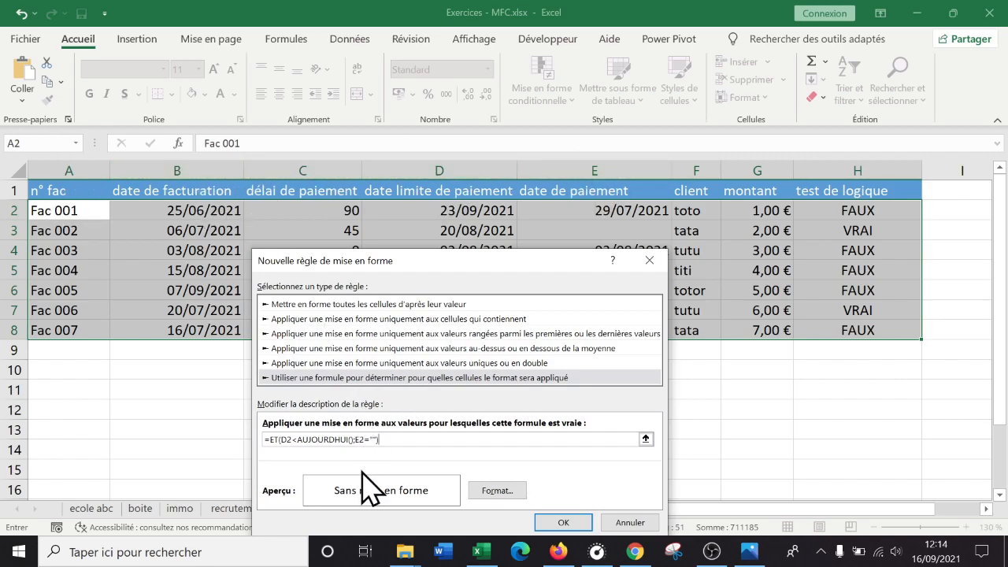
left_click_drag(495, 267, 634, 286)
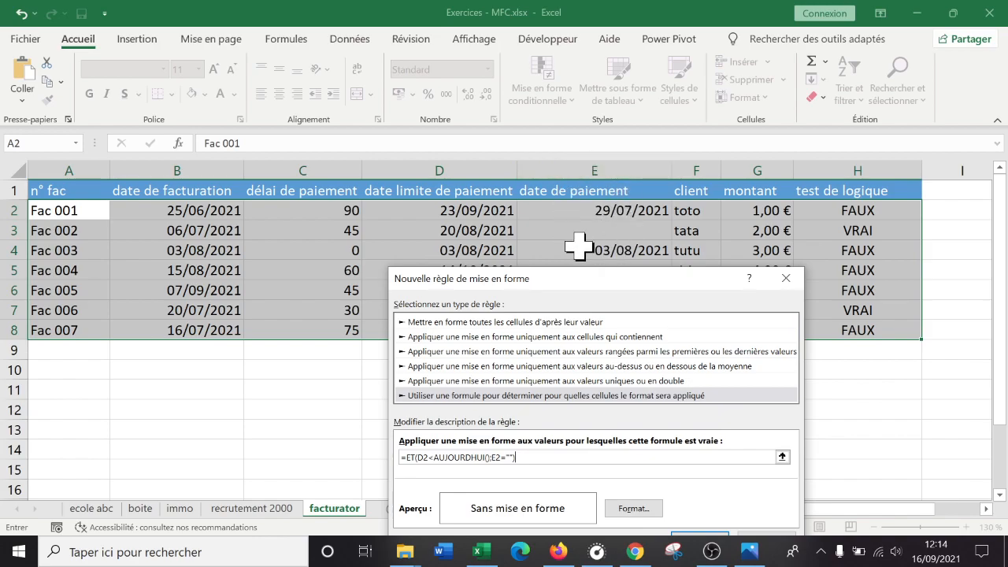
- Lock the D and E columns in the rule formula so it reads =ET($D2<AUJOURDHUI();$E2="")
left_click_drag(633, 280, 643, 148)
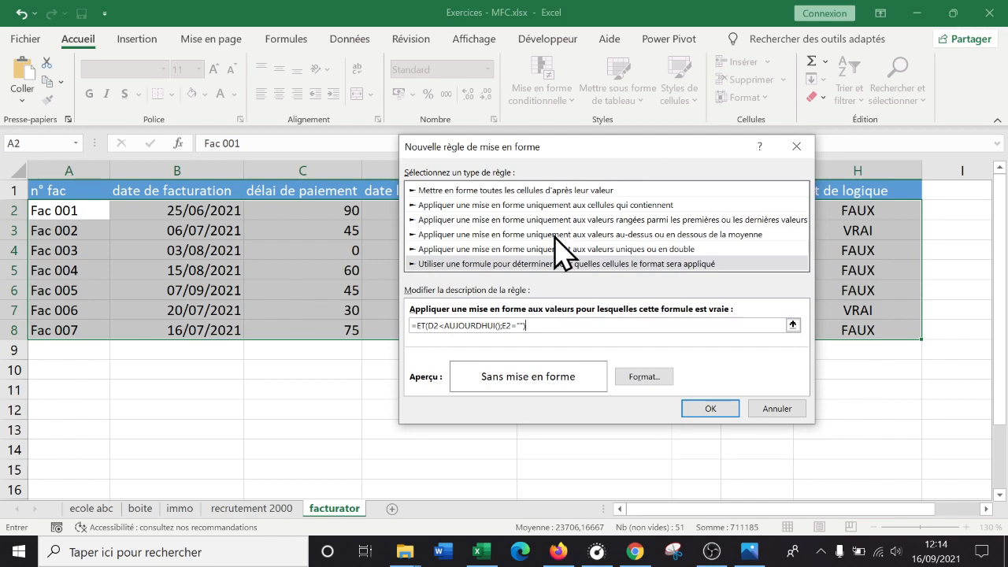
left_click(428, 325)
left_click(506, 325)
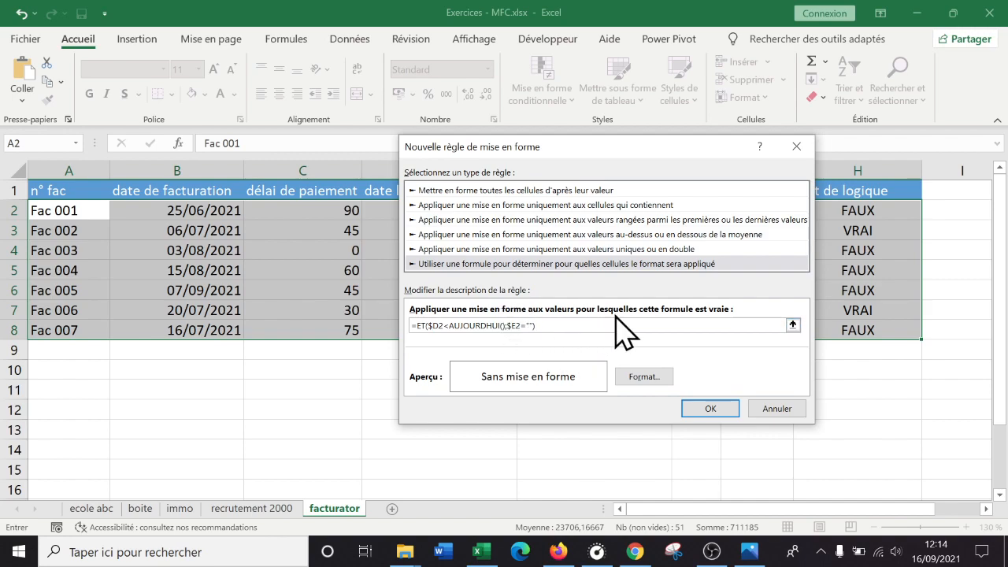
left_click_drag(617, 148, 543, 235)
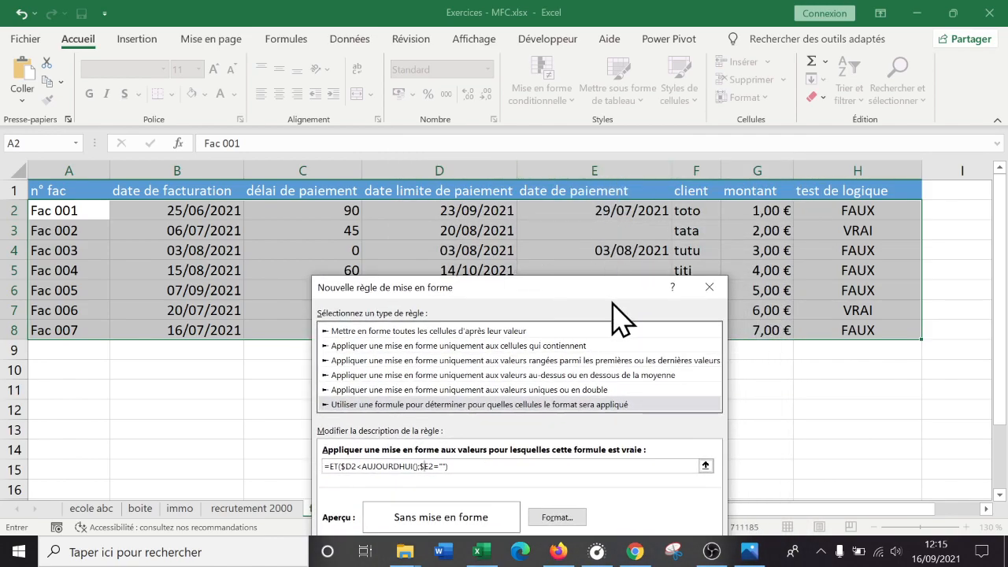
left_click(429, 471)
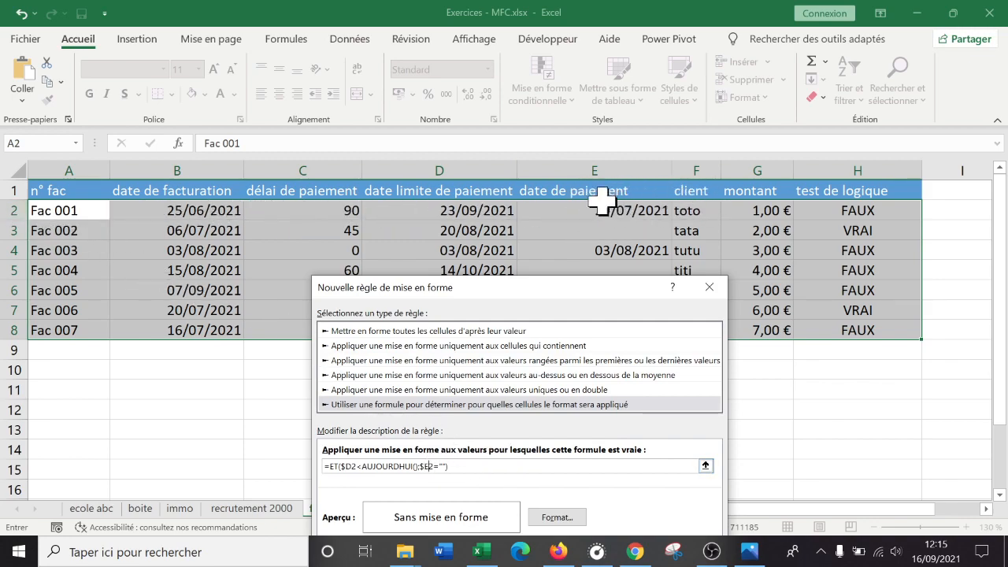
left_click_drag(607, 292, 717, 75)
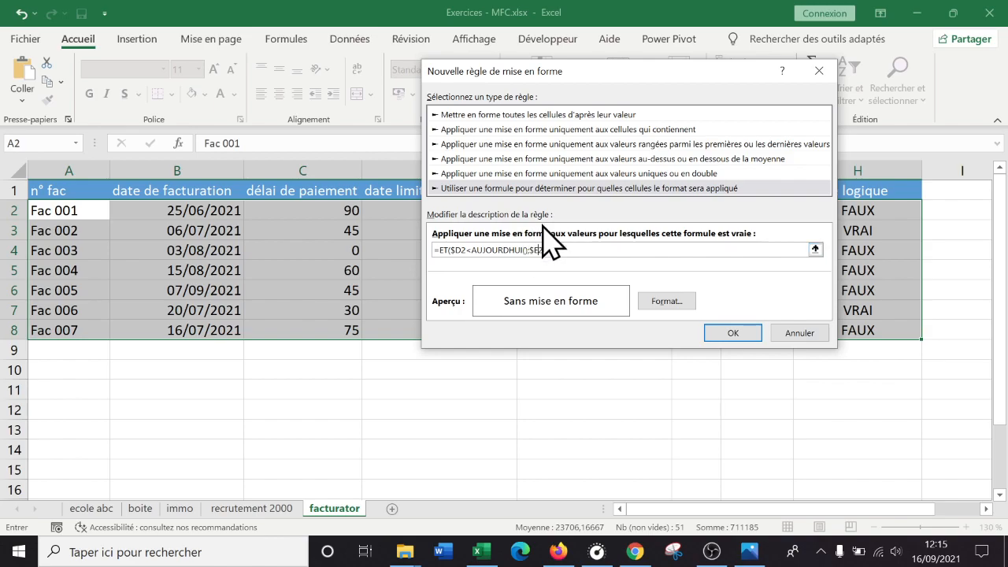
- Give the rule a red fill with bold white text and apply it to the invoice rows
left_click(664, 300)
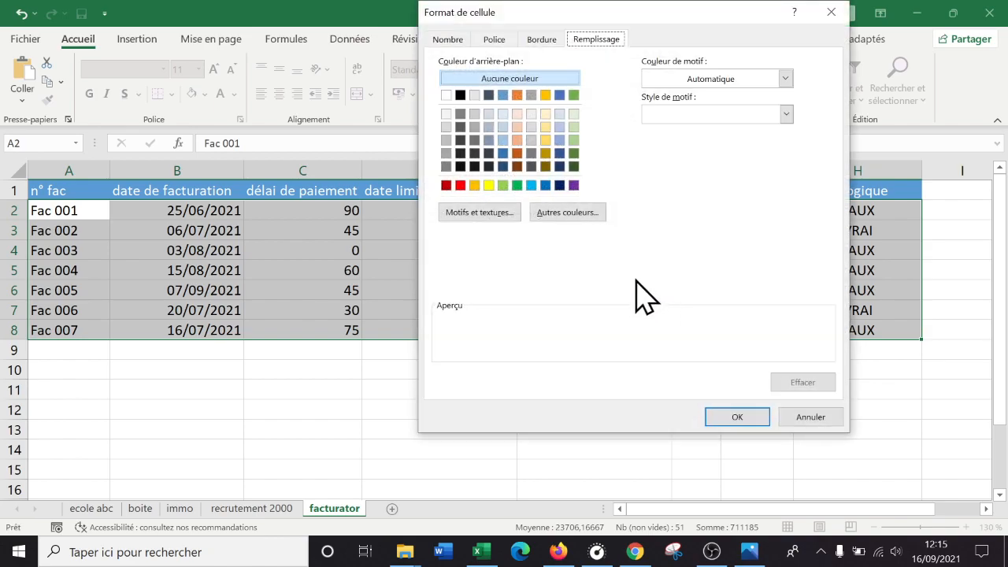
left_click(461, 185)
left_click(496, 40)
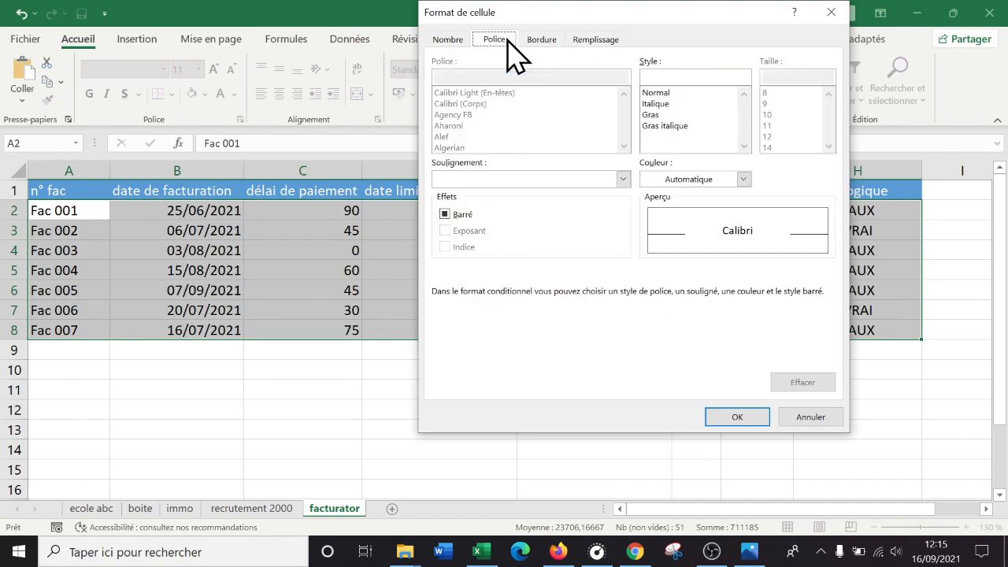
left_click(743, 179)
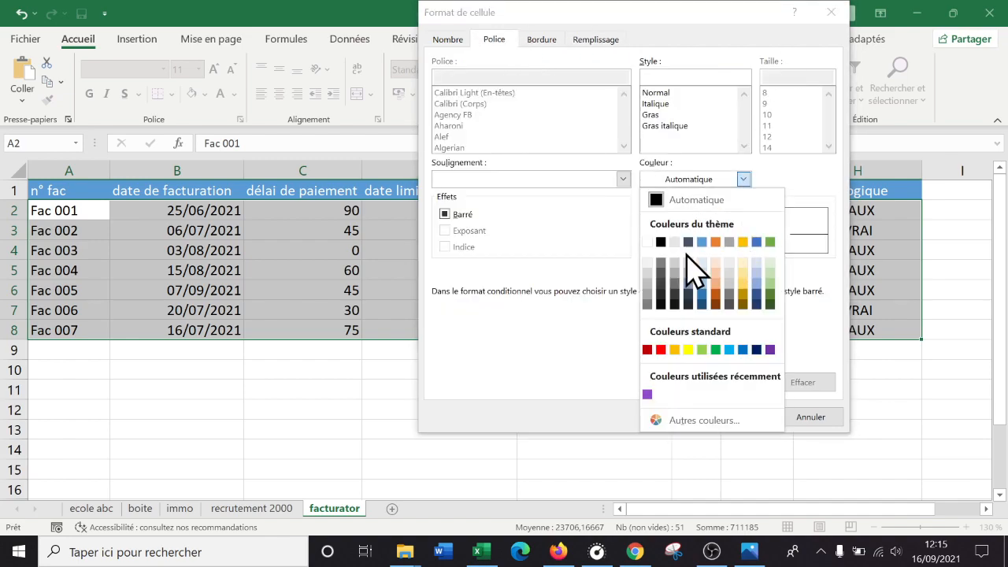
left_click(648, 243)
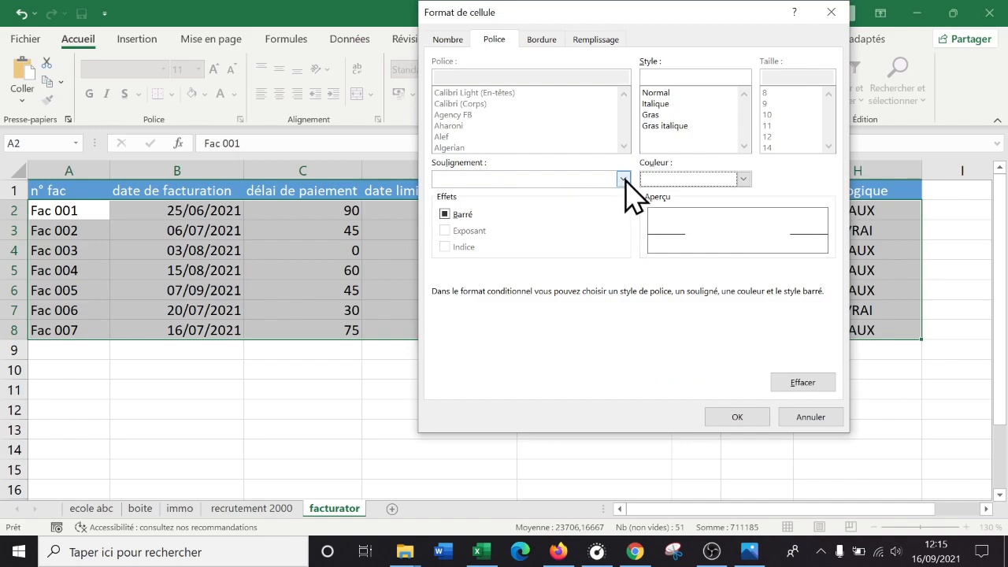
left_click(660, 115)
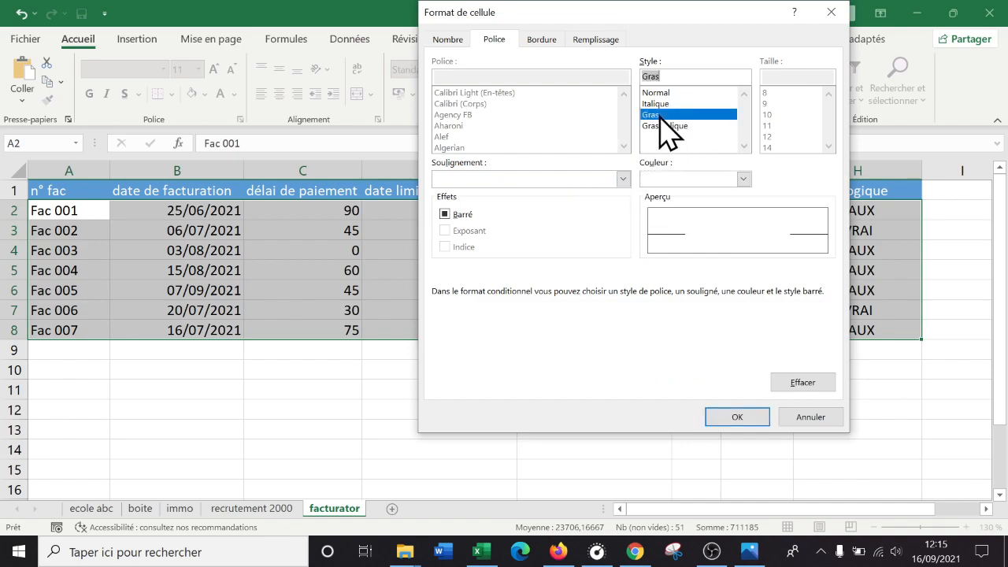
left_click(737, 418)
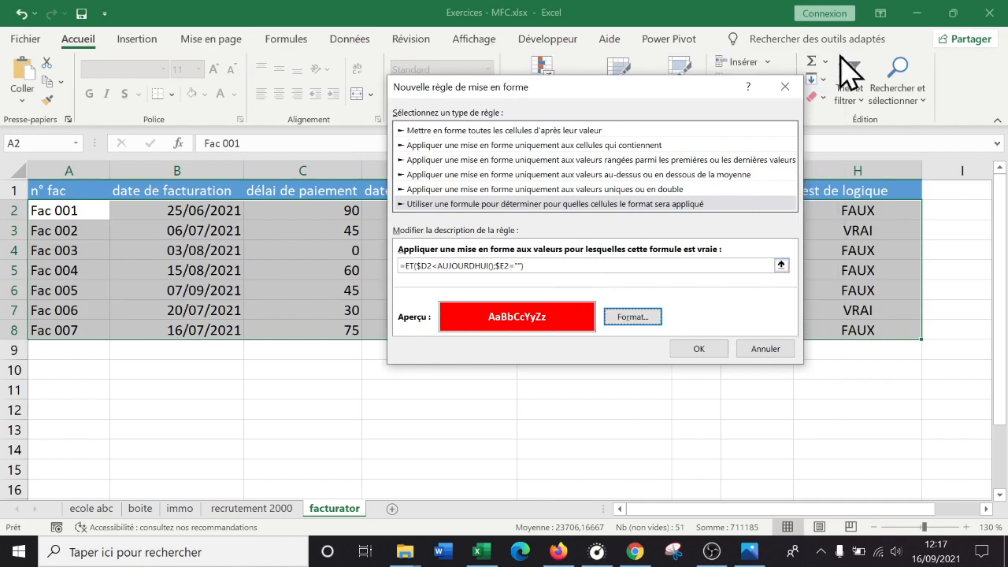
left_click_drag(665, 86, 616, 102)
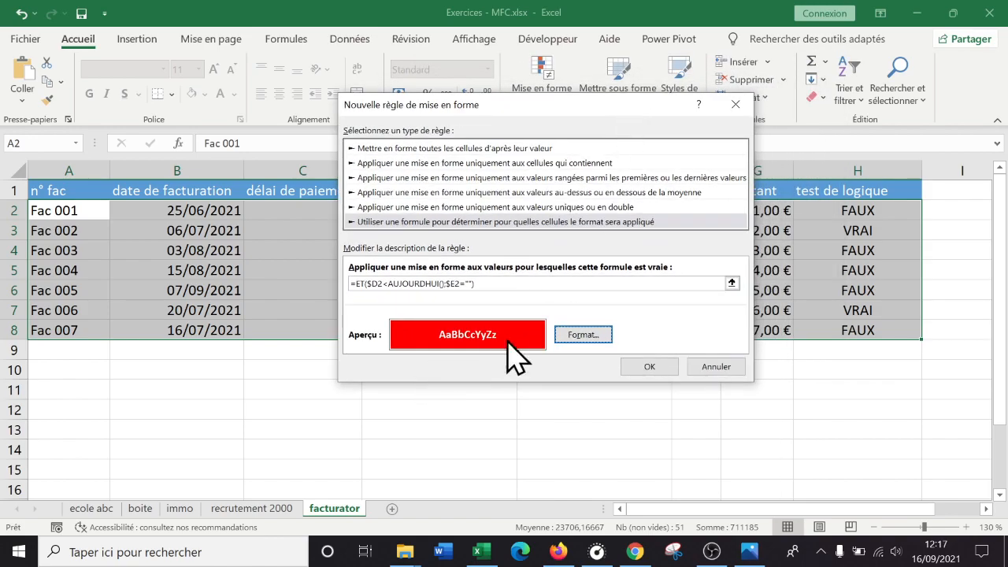
left_click(650, 367)
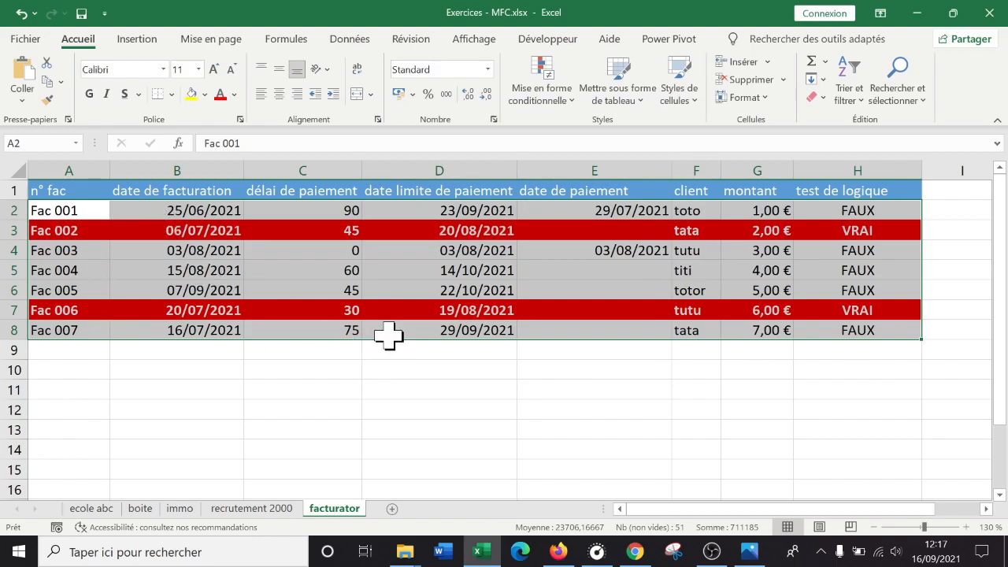
left_click(299, 390)
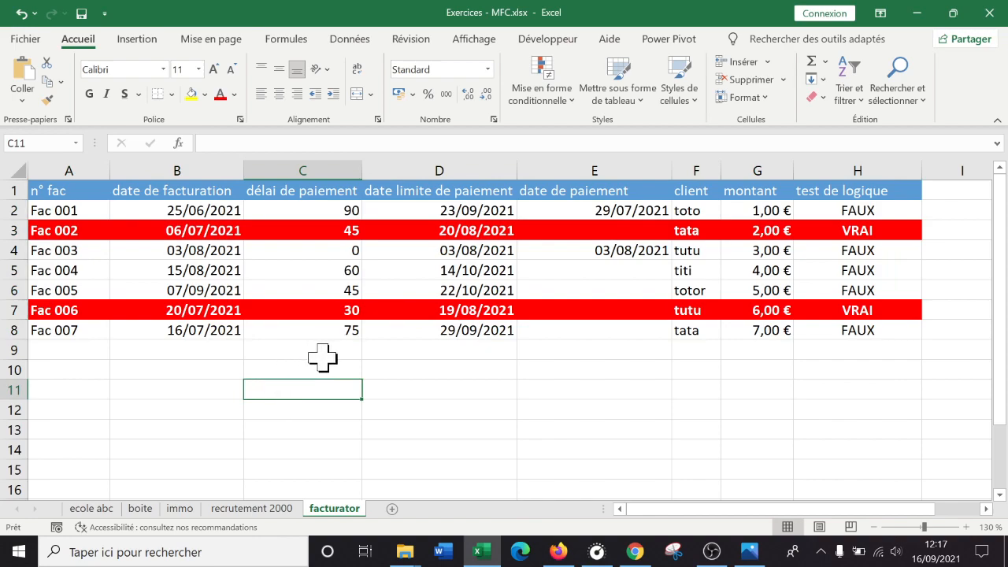
- Set the payment delay of invoice Fac 007 to 30 and check its payment deadline cell
left_click(340, 331)
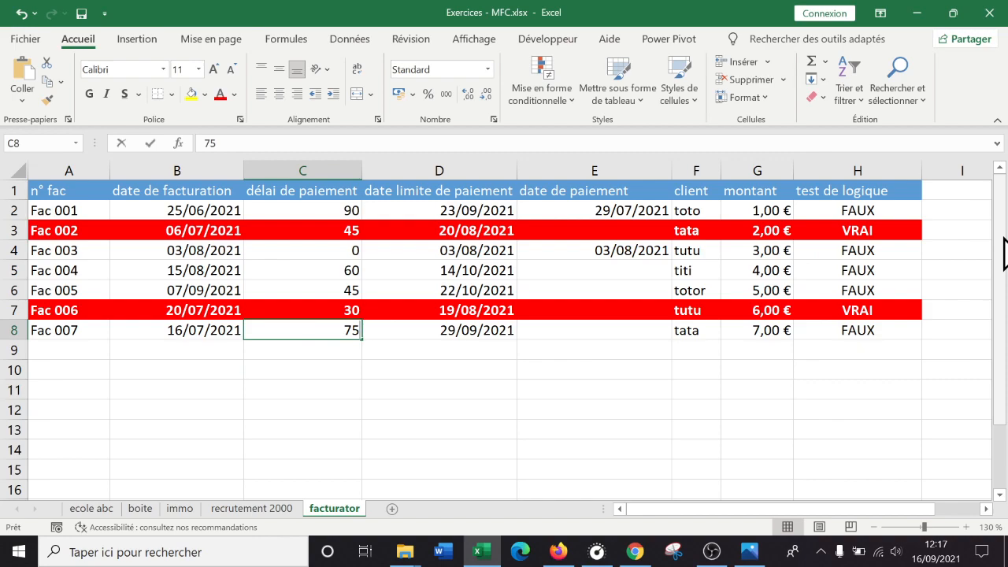
type("30")
key("Return")
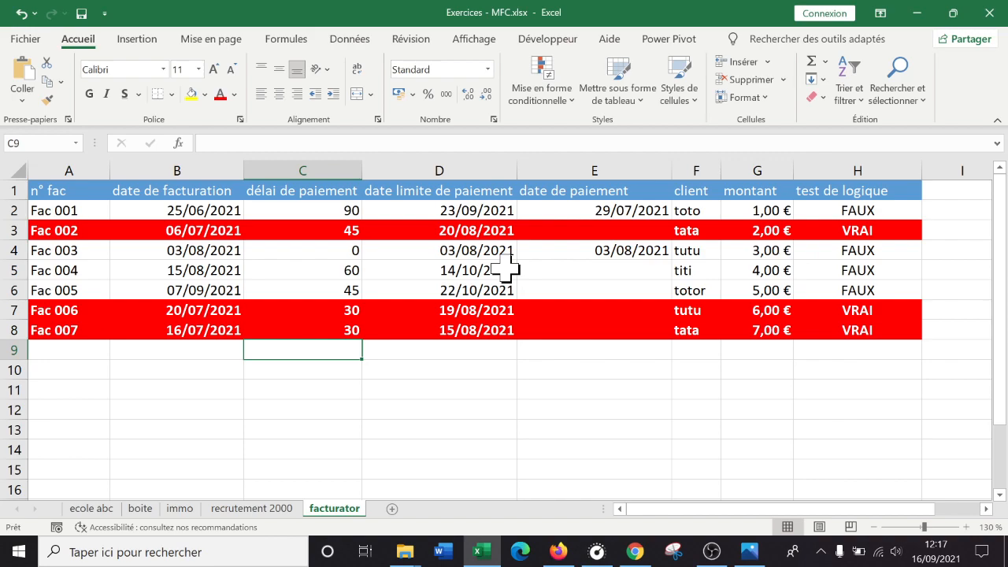
left_click(466, 330)
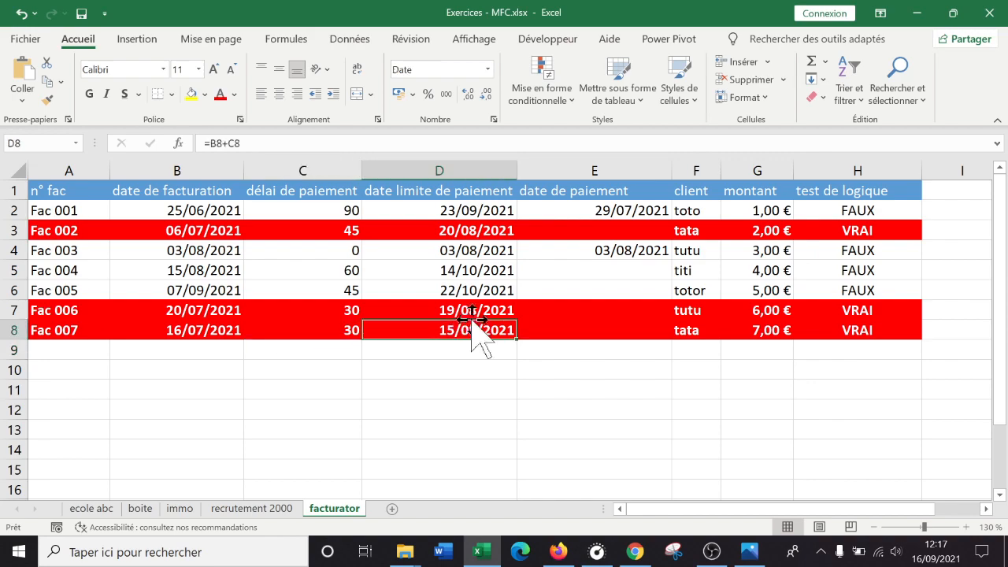
- Review the conditional formatting rule's formula and applied range in the rules manager, leaving the rule as it is
left_click(554, 100)
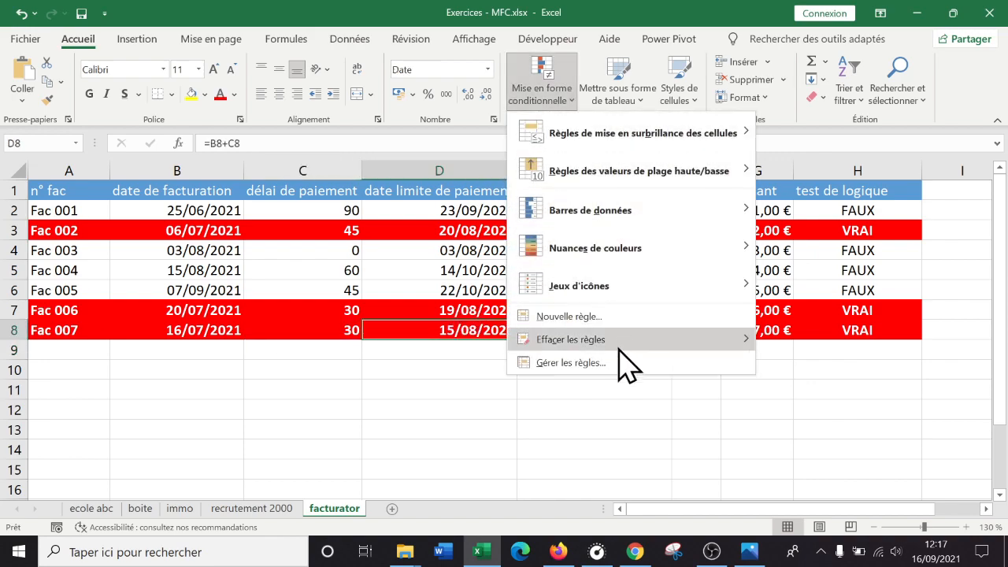
left_click(571, 363)
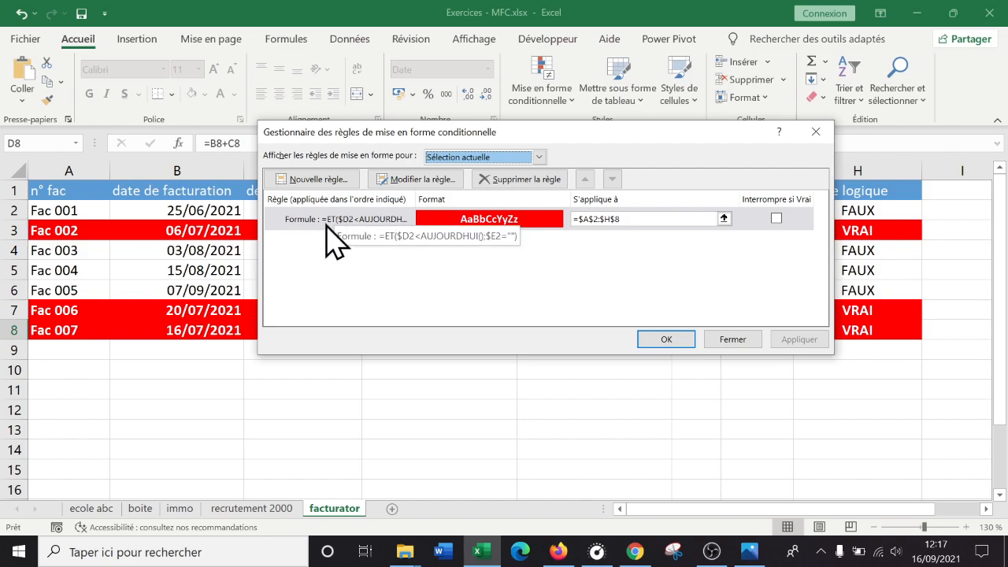
left_click(733, 340)
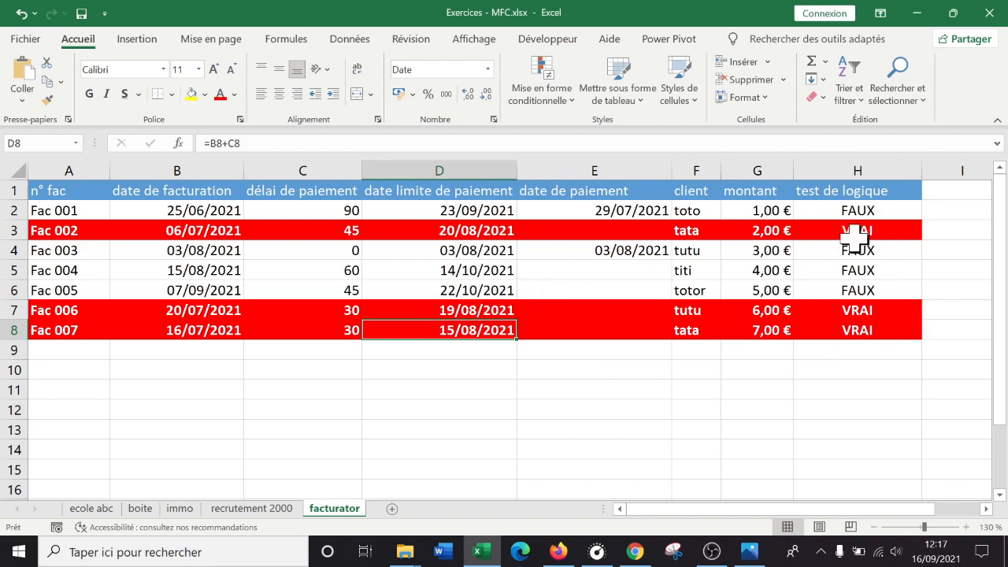
- Inspect the logical test formula in H2 and the deadline and payment date cells it references
left_click(863, 205)
double_click(862, 211)
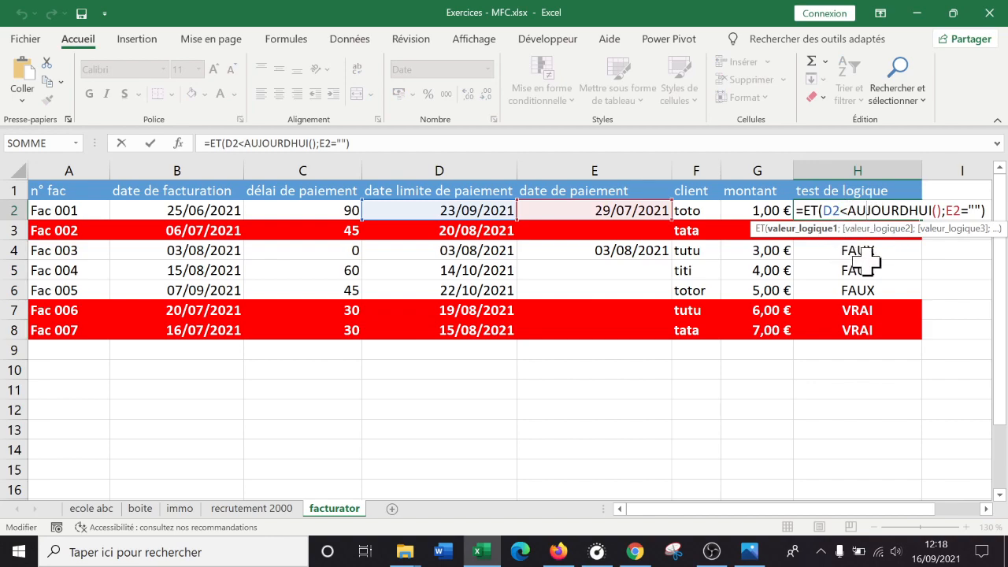
key("Return")
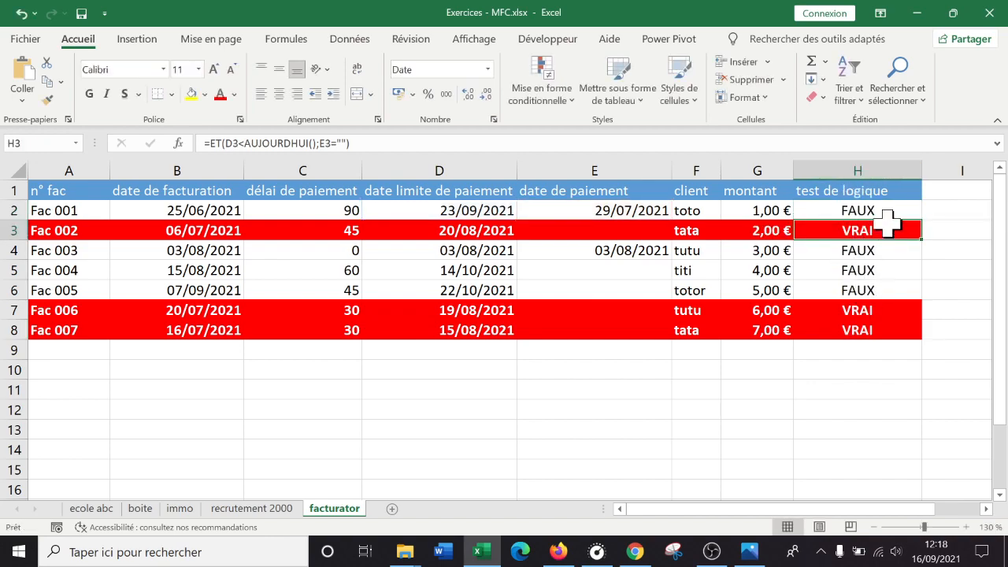
left_click(896, 205)
double_click(891, 208)
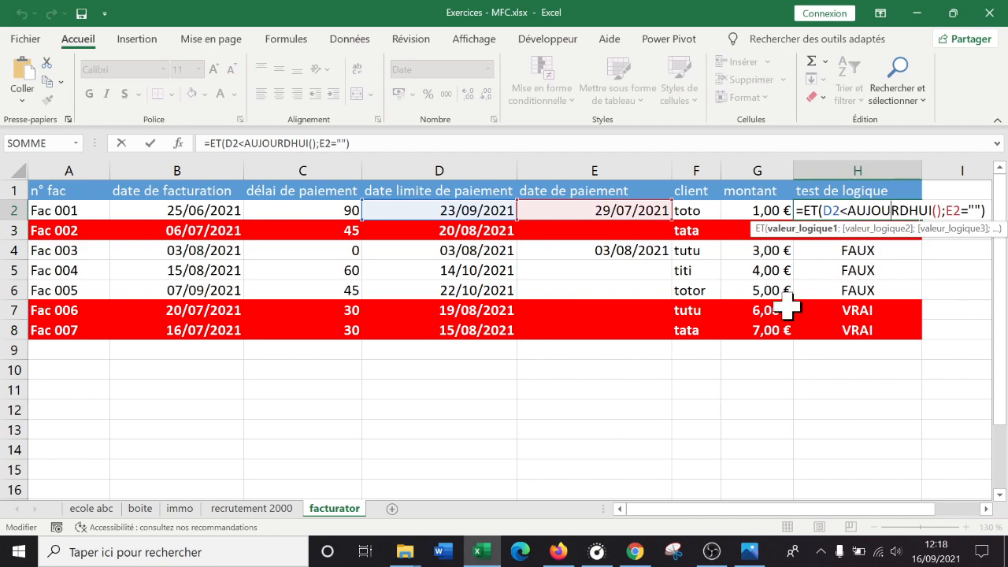
key("Return")
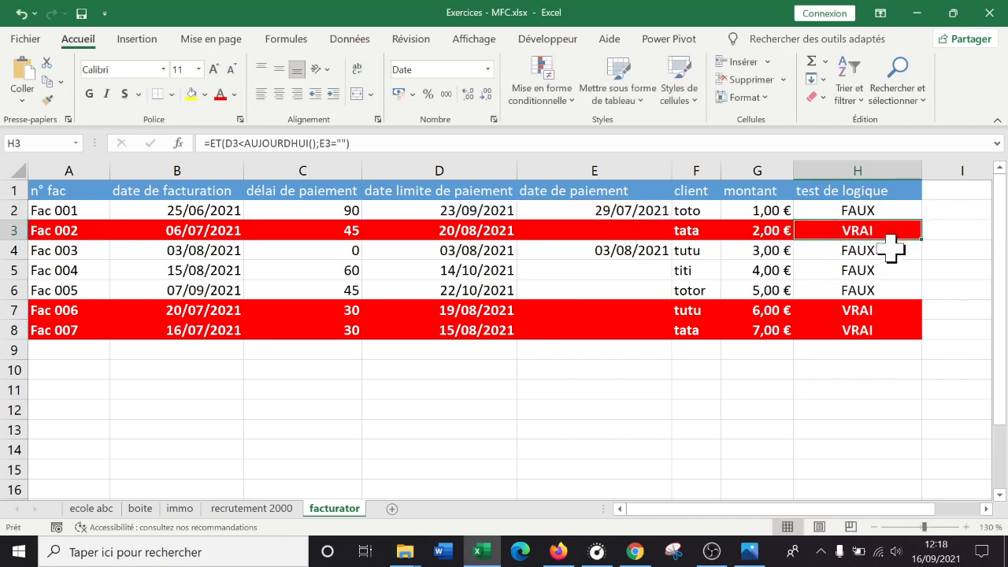